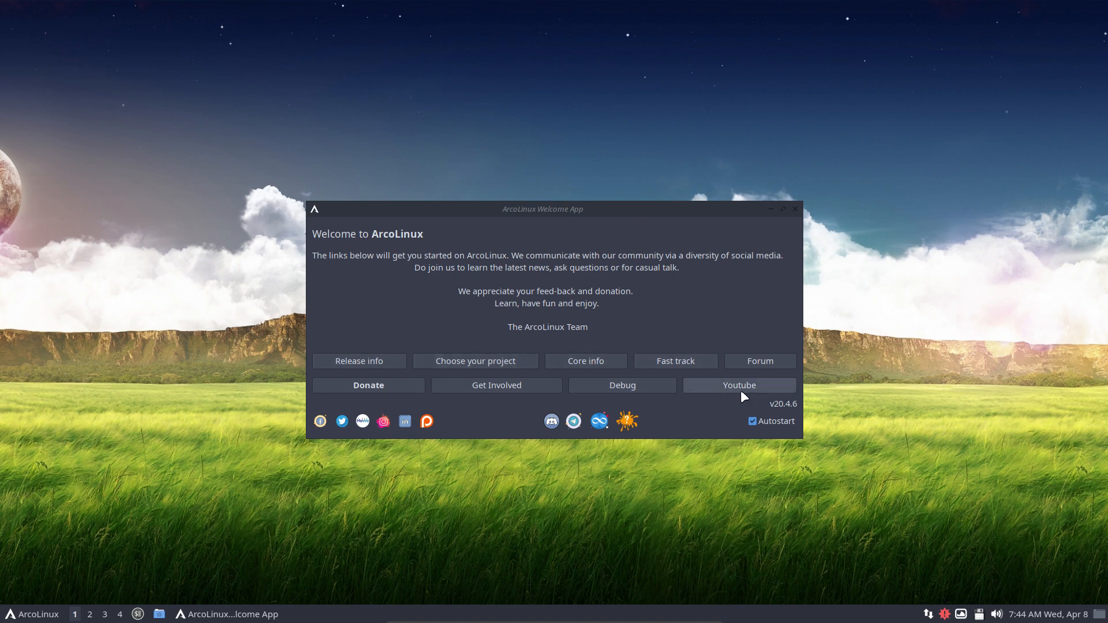
Disable autostart for the ArcoLinux Welcome App and close it
click(752, 421)
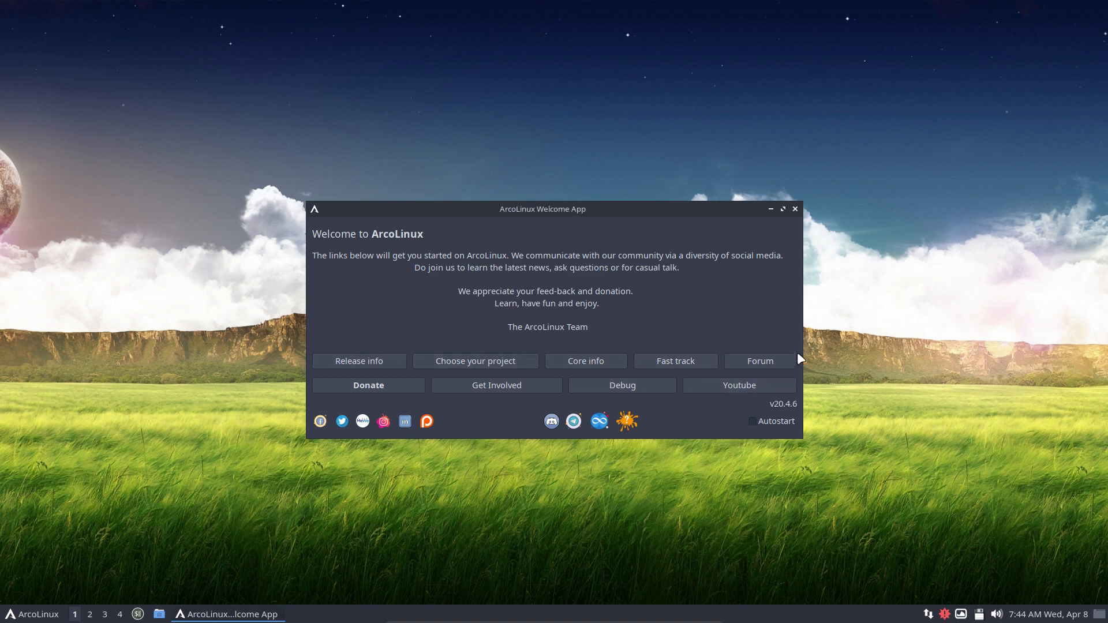
click(795, 208)
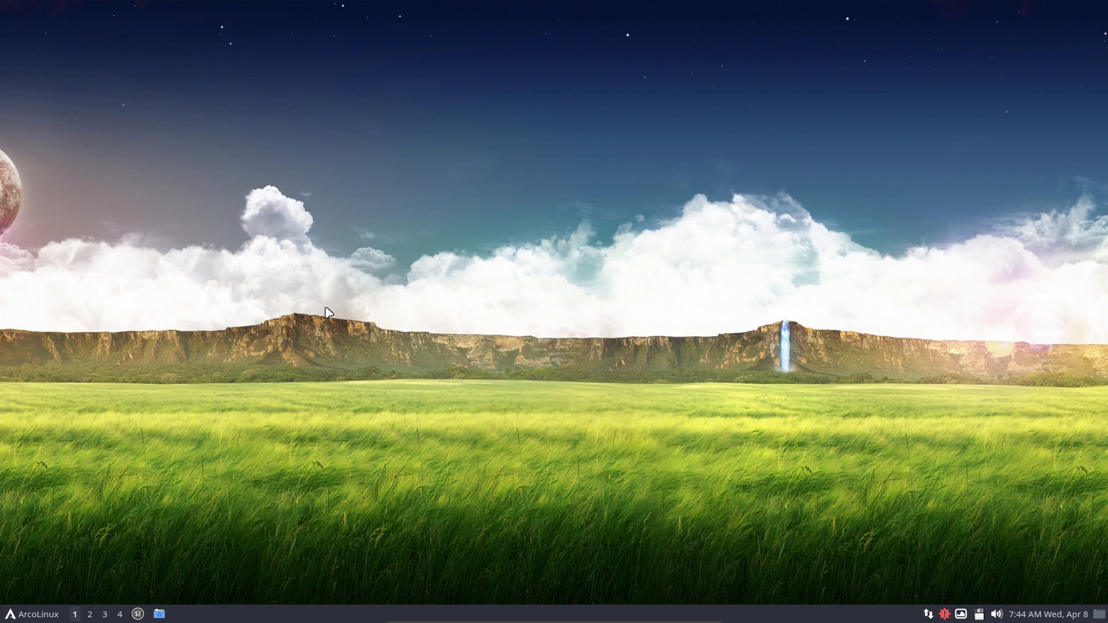
Open the drop-down terminal and install insync with sudo pacman -S insync, authenticating with the account password
key(F12)
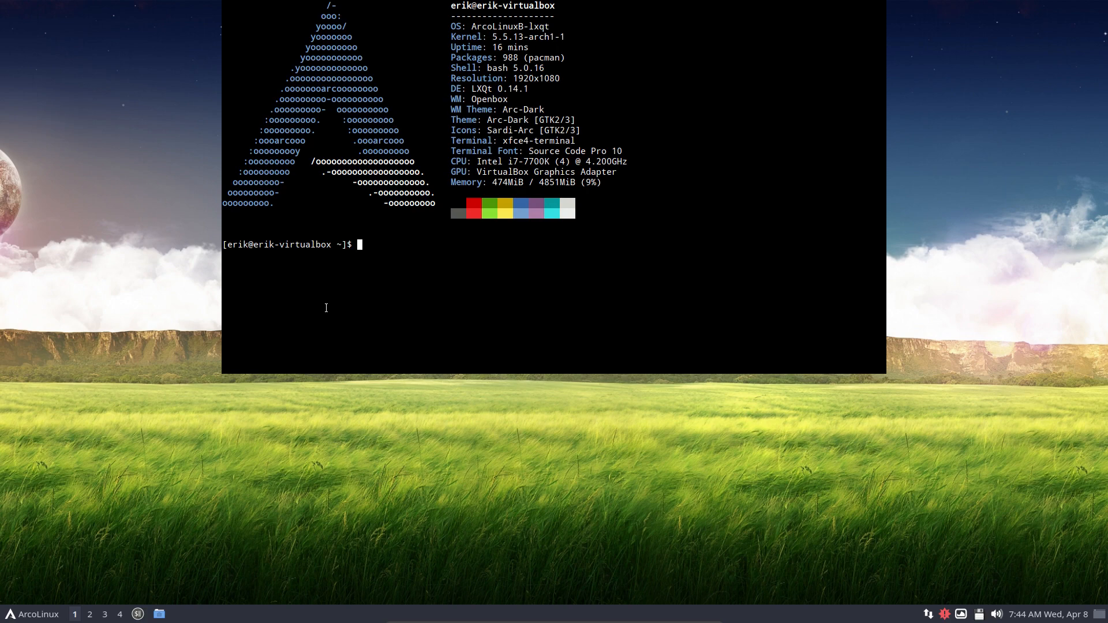
text(sudo pacman -S insync)
key(Return)
key(Return)
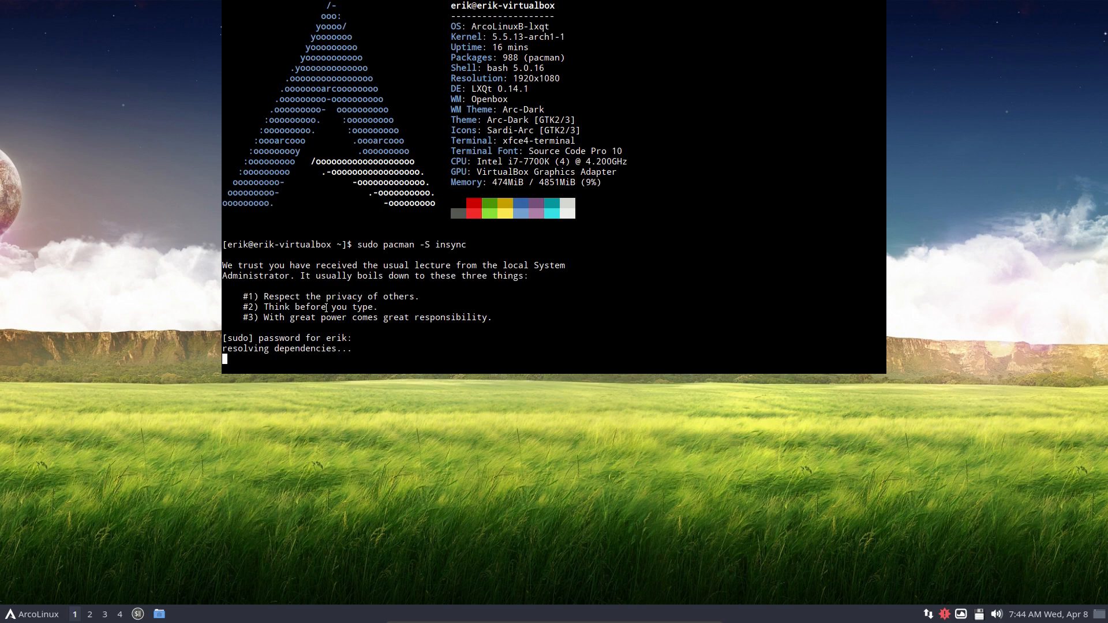
key(Return)
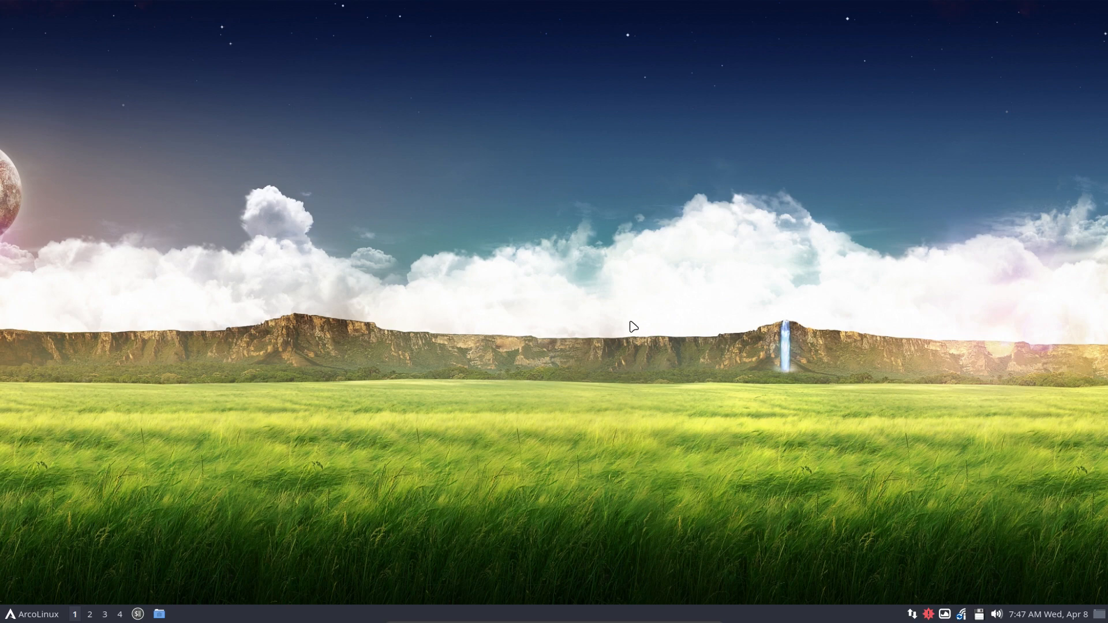
Run update in the drop-down terminal, accepting the python2-xdg and virtualbox-guest-modules-arch replacements and the full system upgrade
key(F12)
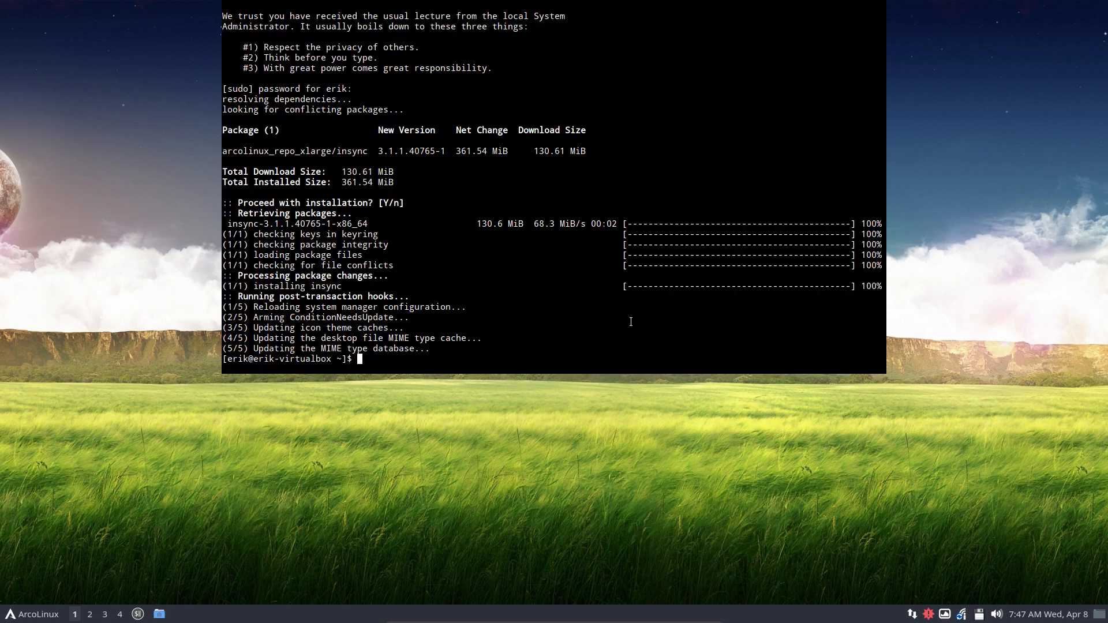
text(update)
key(Return)
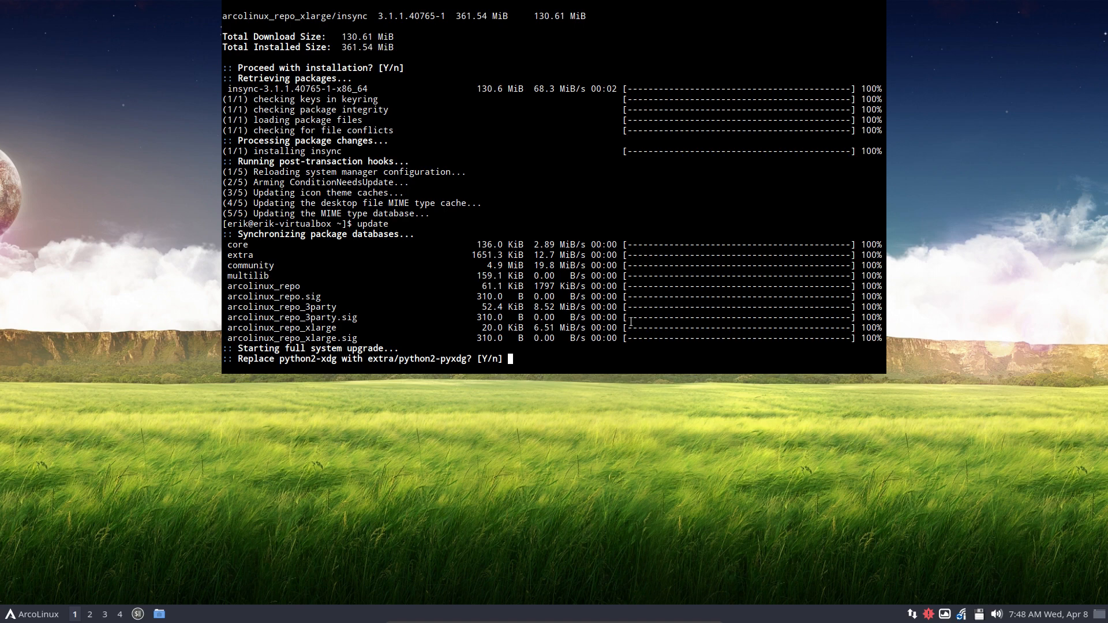
key(Return)
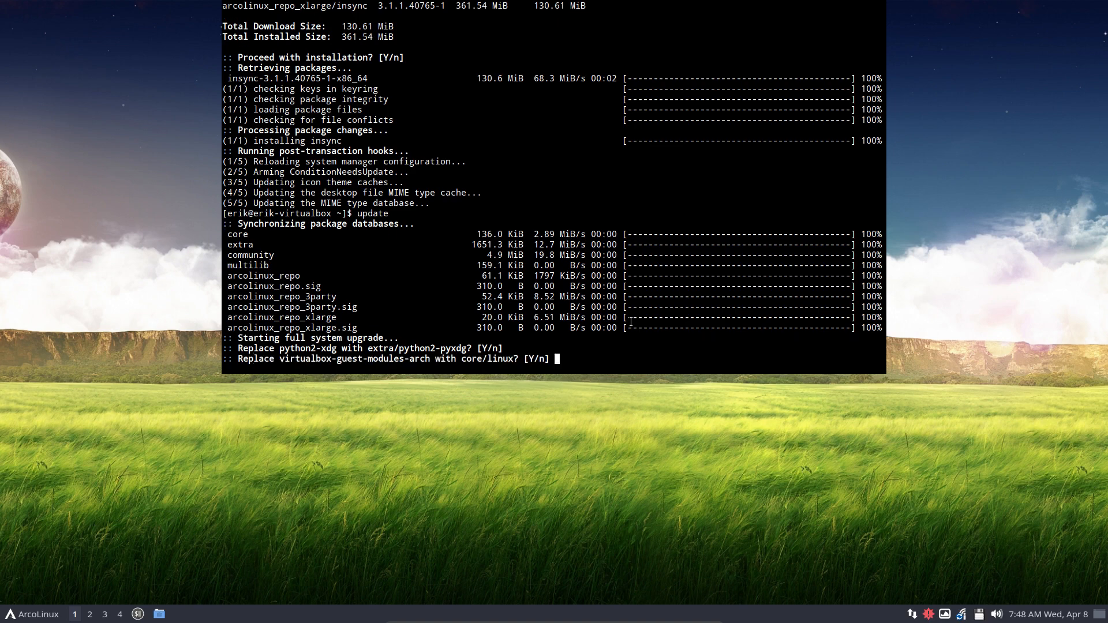
key(Return)
key(Return)
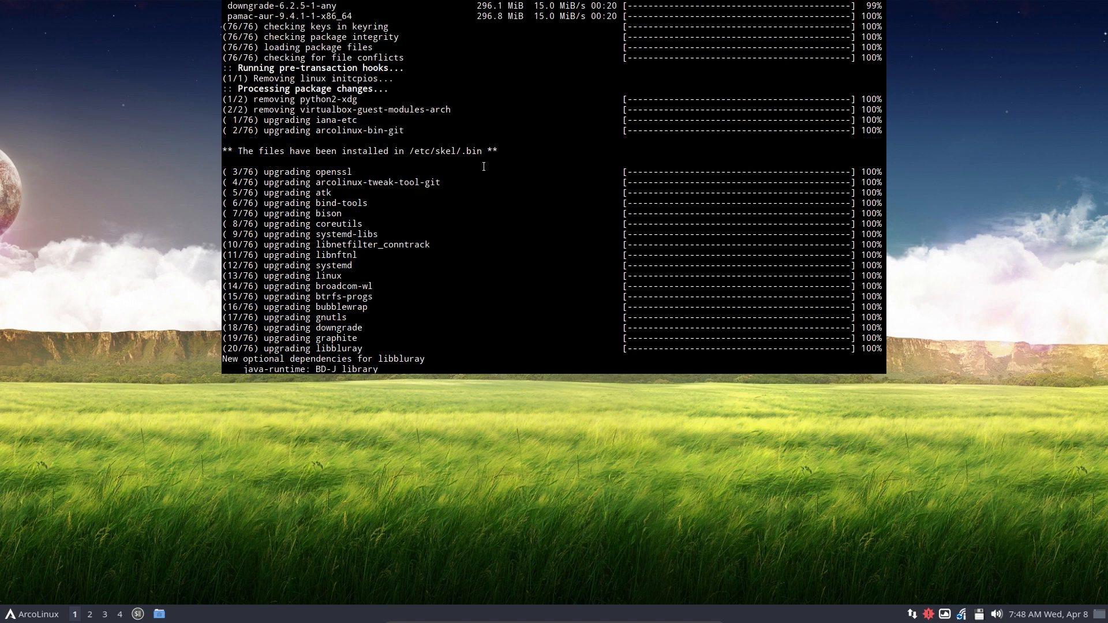
Review the arcolinux-bin-git upgrade and its /etc/skel/.bin notice in the output, and run the skel command
scroll(516, 184, up, 3)
drag(516, 184, 548, 191)
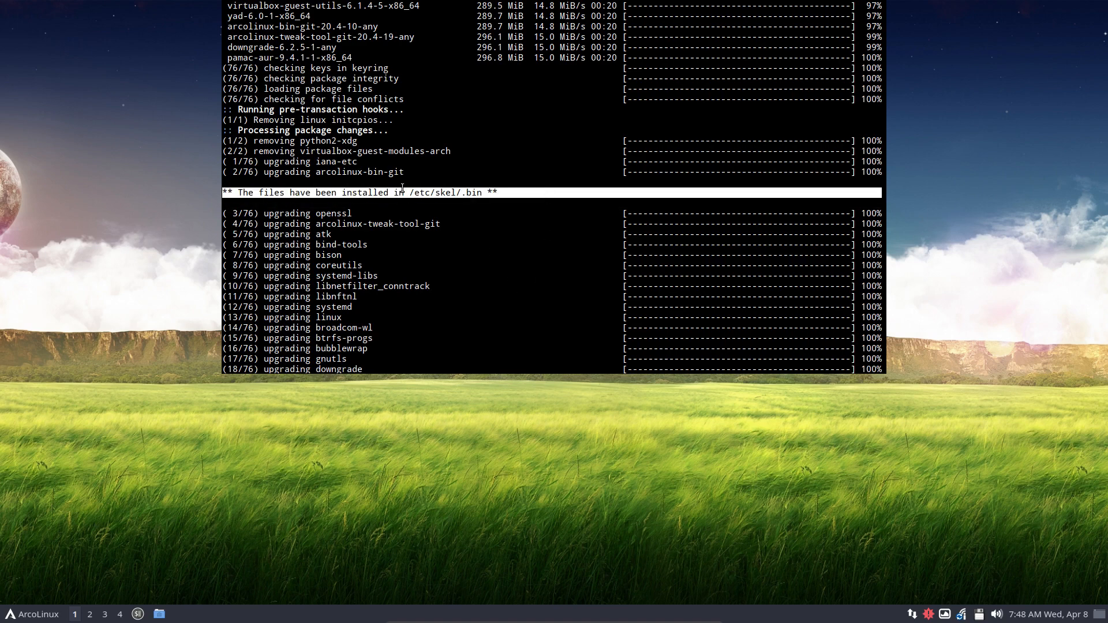
drag(327, 172, 405, 173)
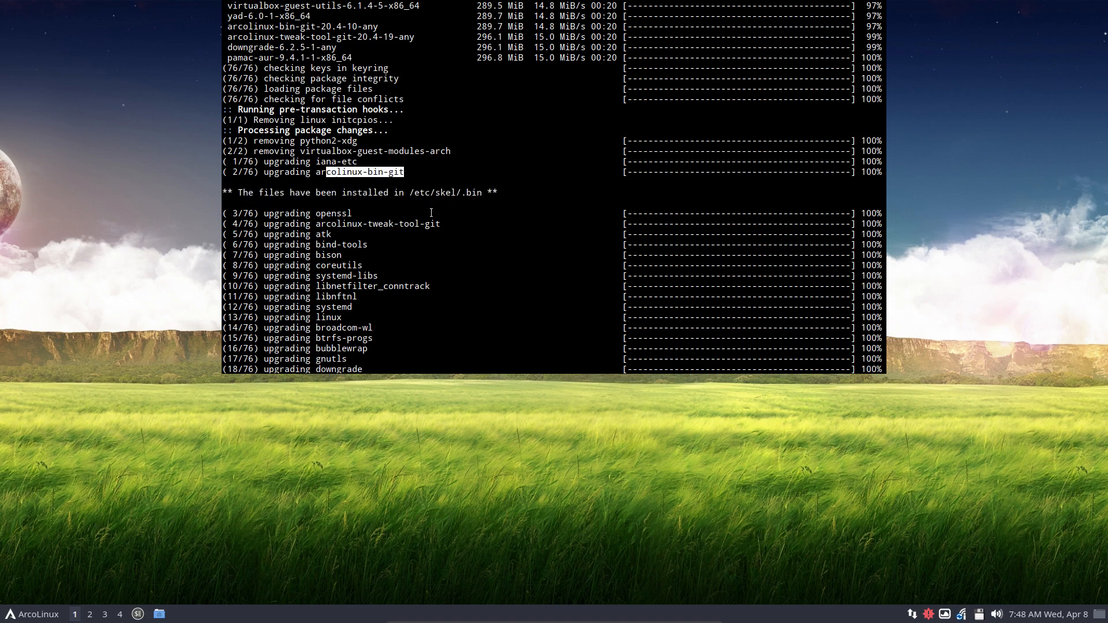
drag(410, 193, 480, 196)
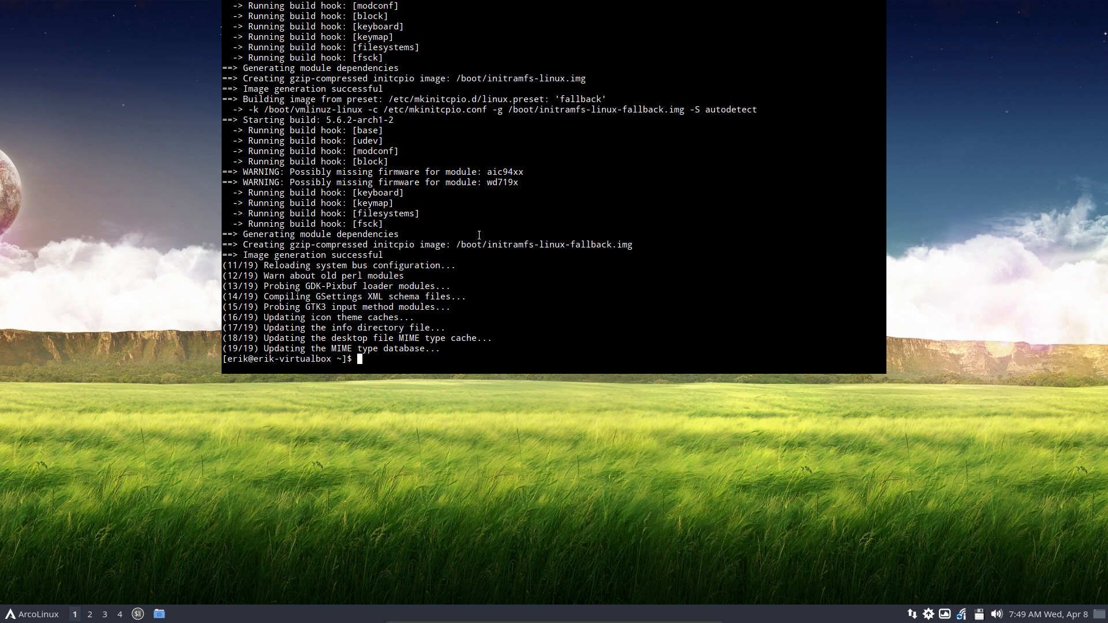
text(skel)
key(Return)
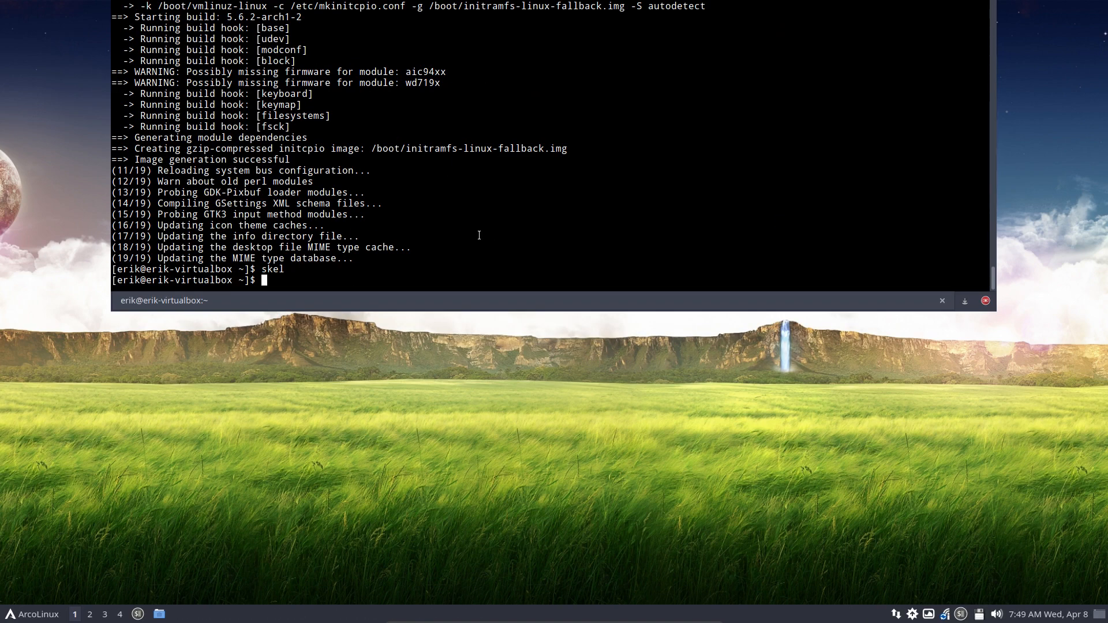
Check the repositories and AUR for remaining updates with upall, and reboot with sr
text(upall)
key(Return)
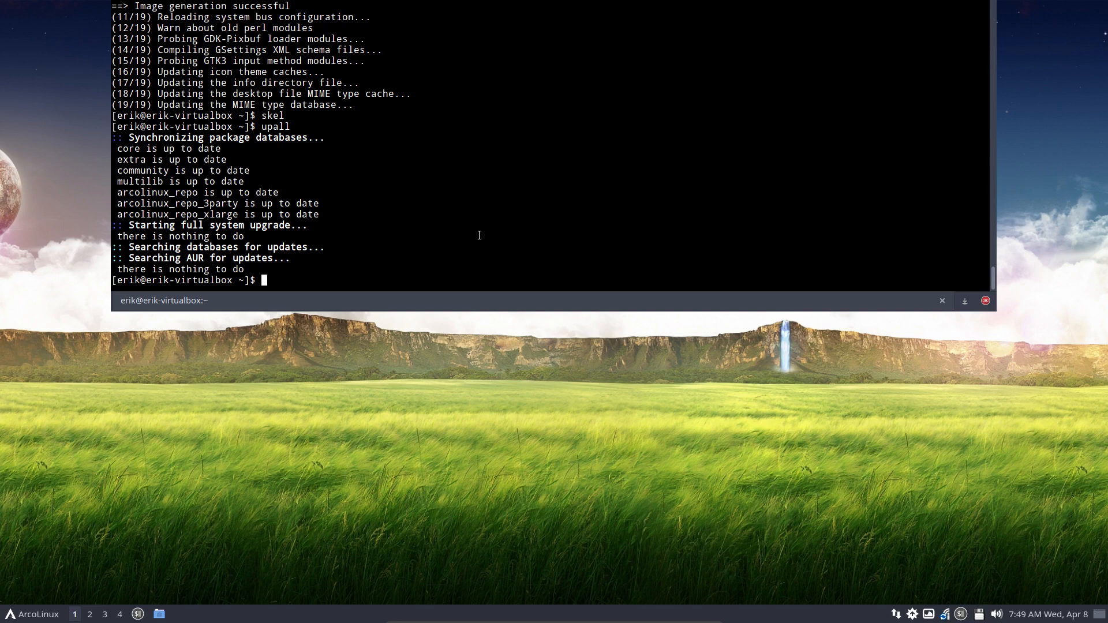
text(sr)
key(Return)
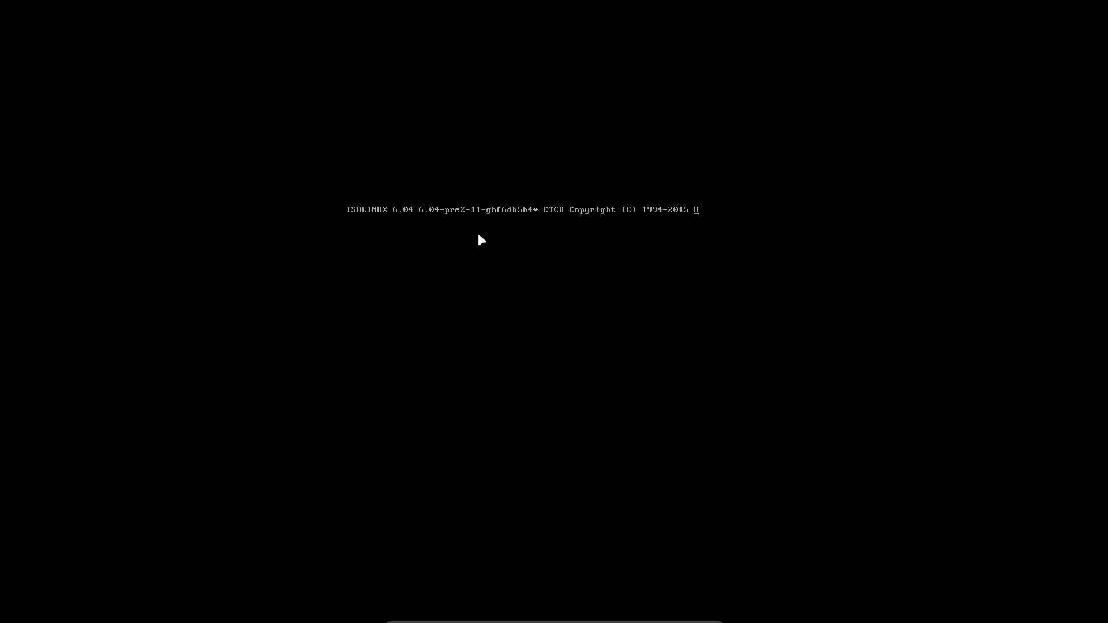
Boot the installed system from the ISOLINUX boot menu and start the ArcoLinux Linux entry
key(Down)
key(Down)
key(Down)
key(Down)
key(Down)
key(Return)
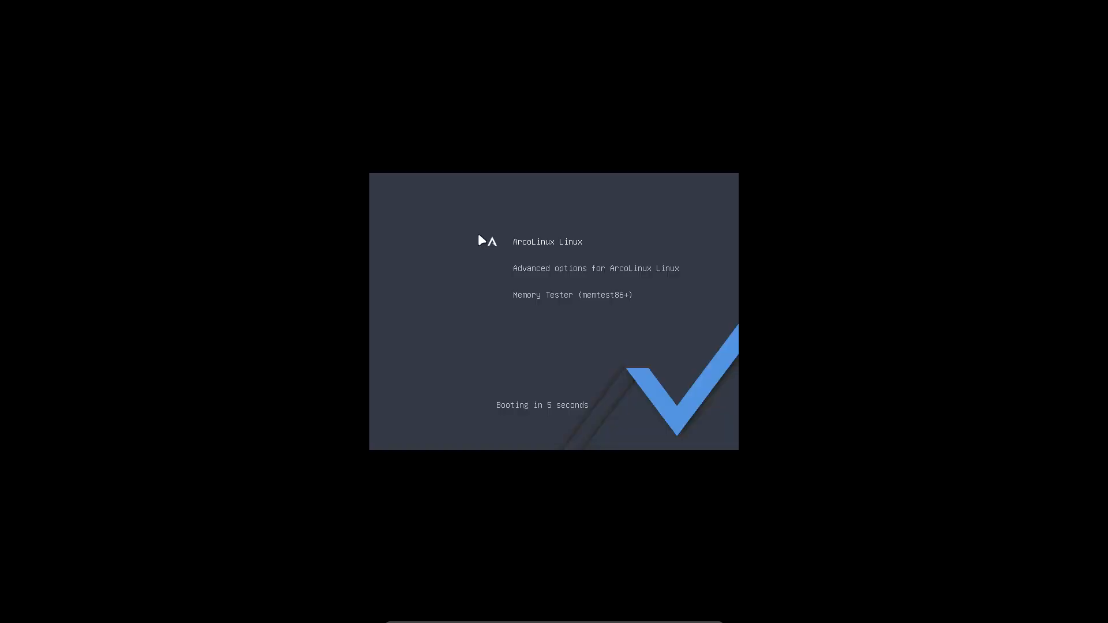
key(Return)
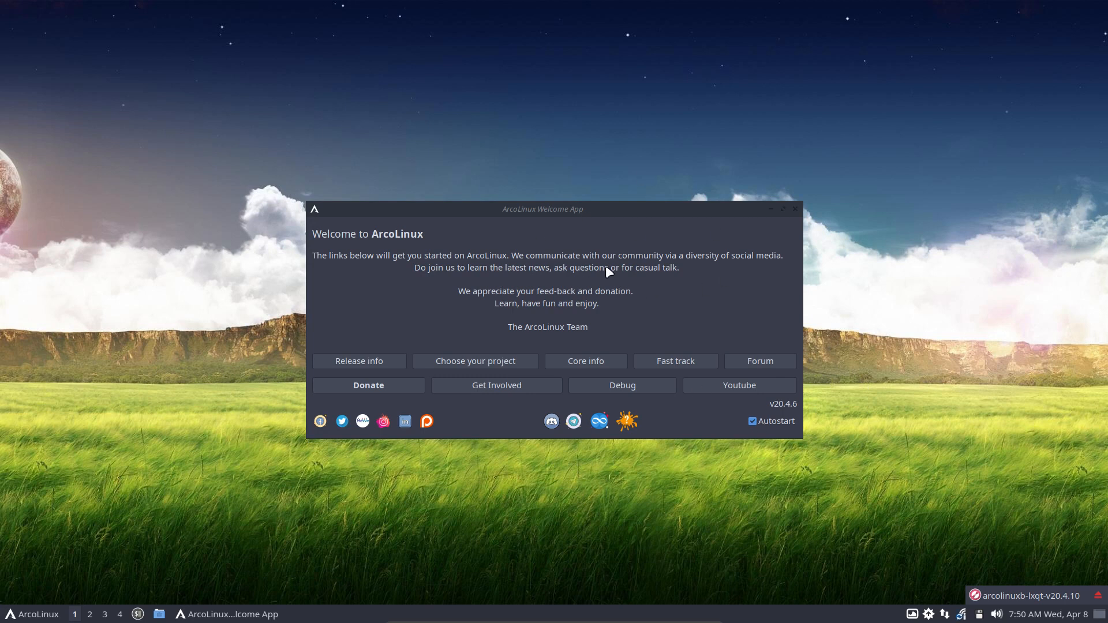
Turn off the Welcome App's autostart again after the reboot and close the app
click(752, 422)
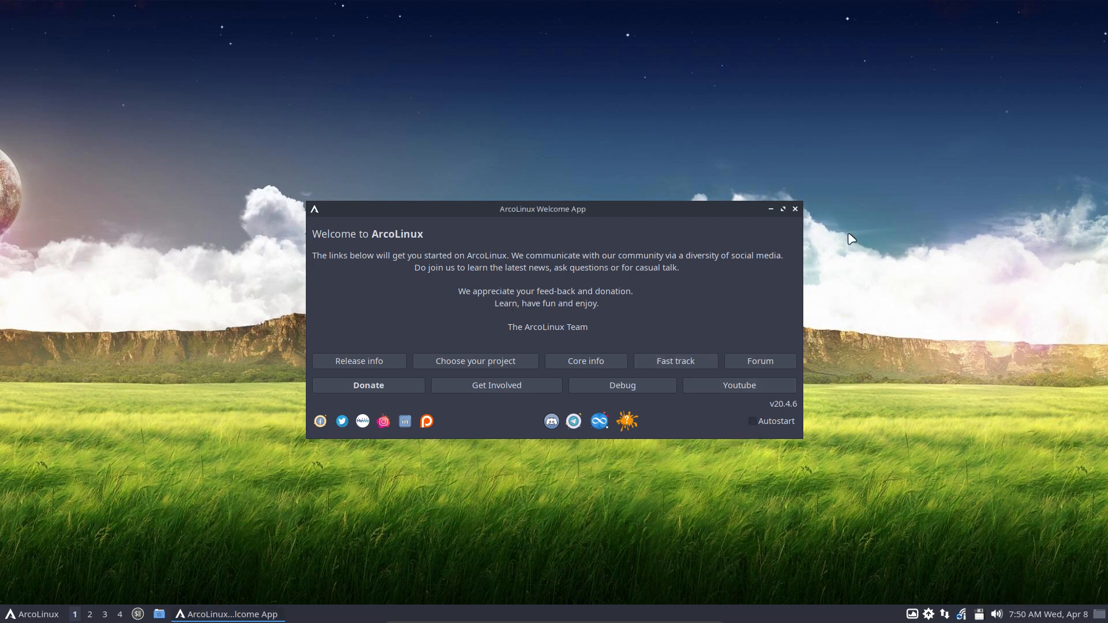
click(794, 209)
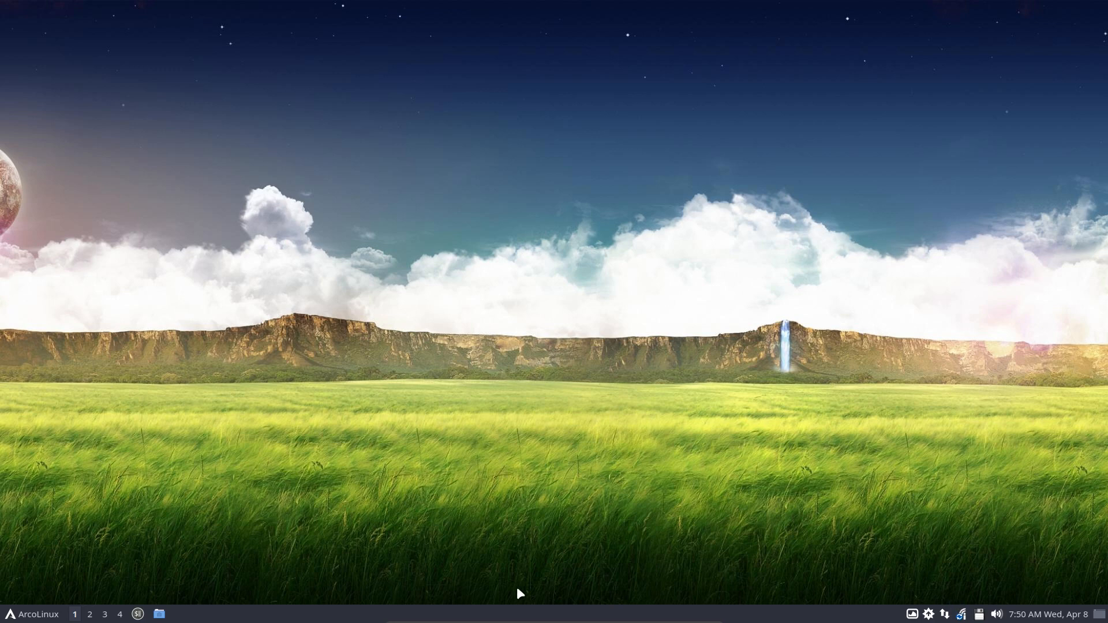
Set escape-to-italy-1920x1200.jpg as the desktop wallpaper with Variety's Wallpaper Selector and close the selector
click(912, 614)
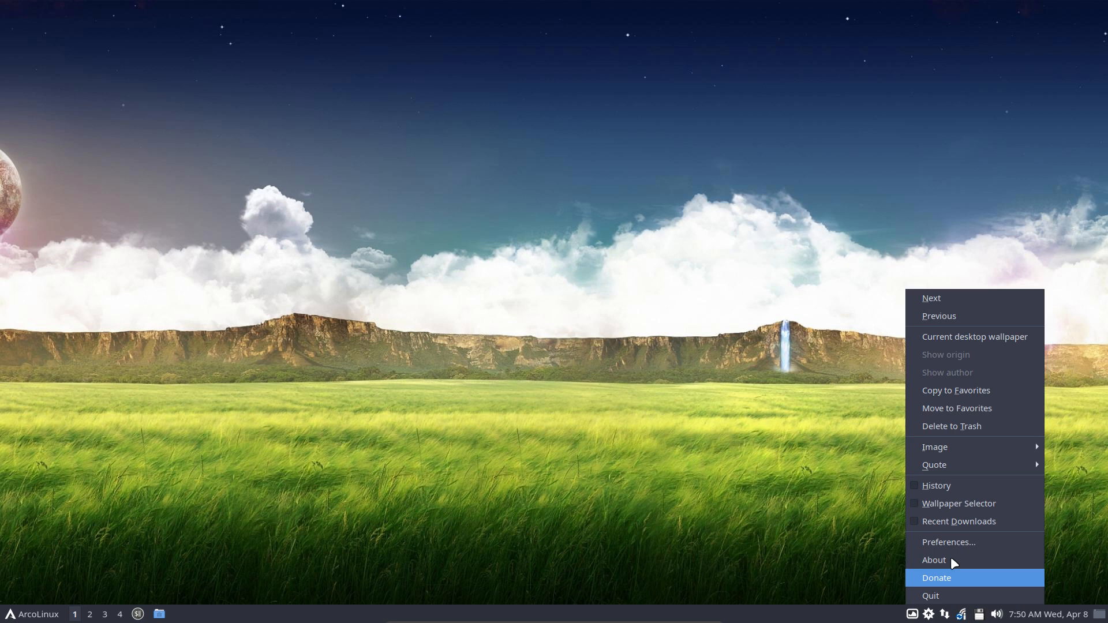
click(969, 503)
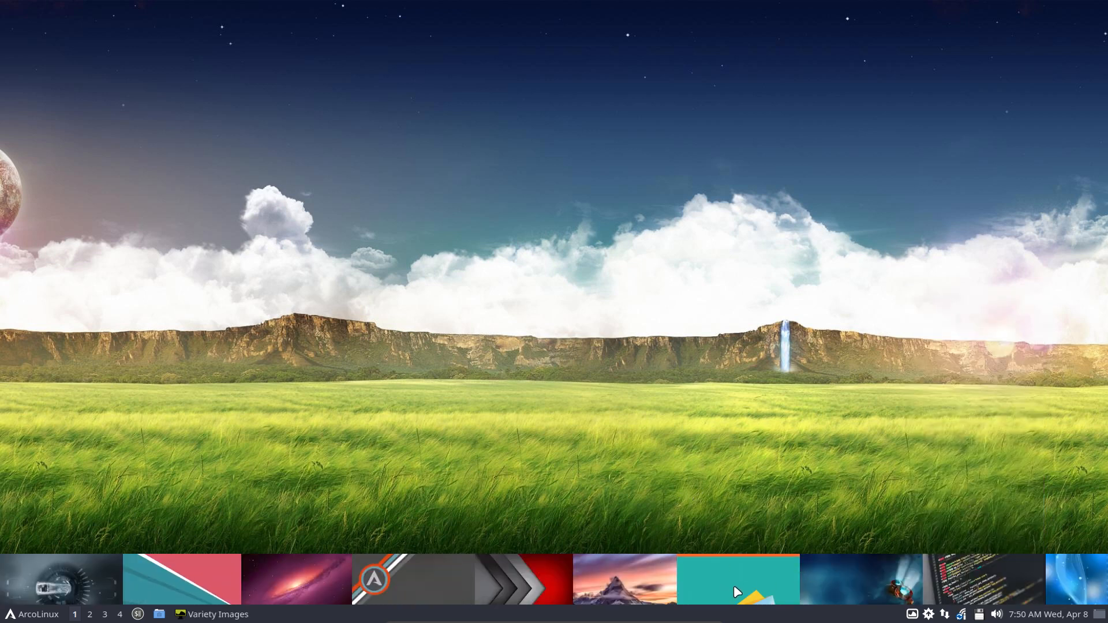
scroll(888, 593, down, 10)
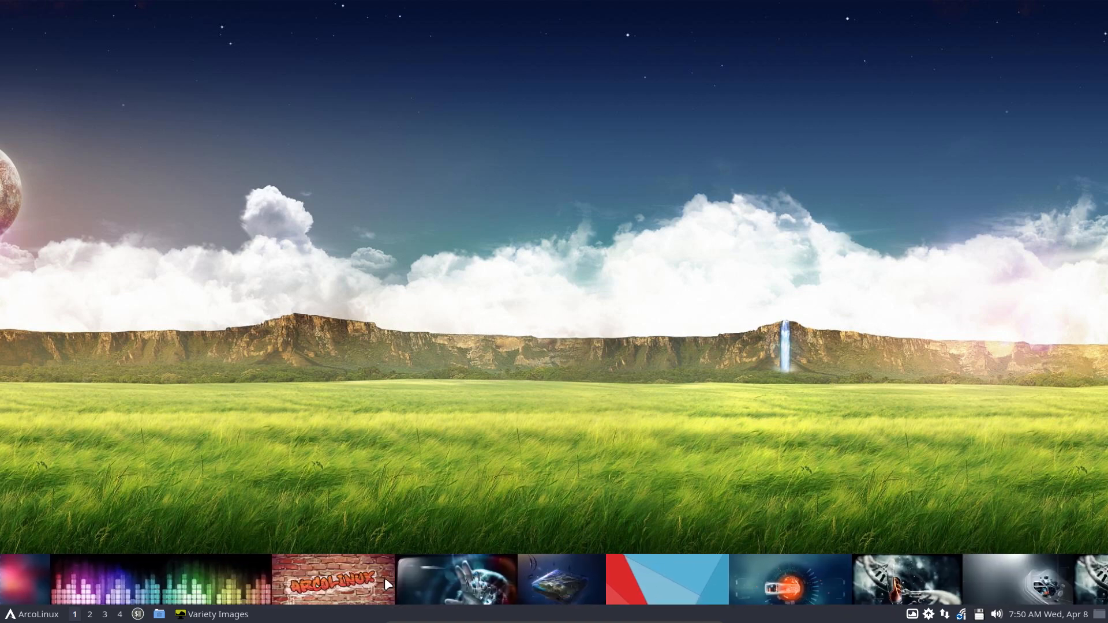
scroll(231, 580, down, 8)
scroll(437, 571, down, 6)
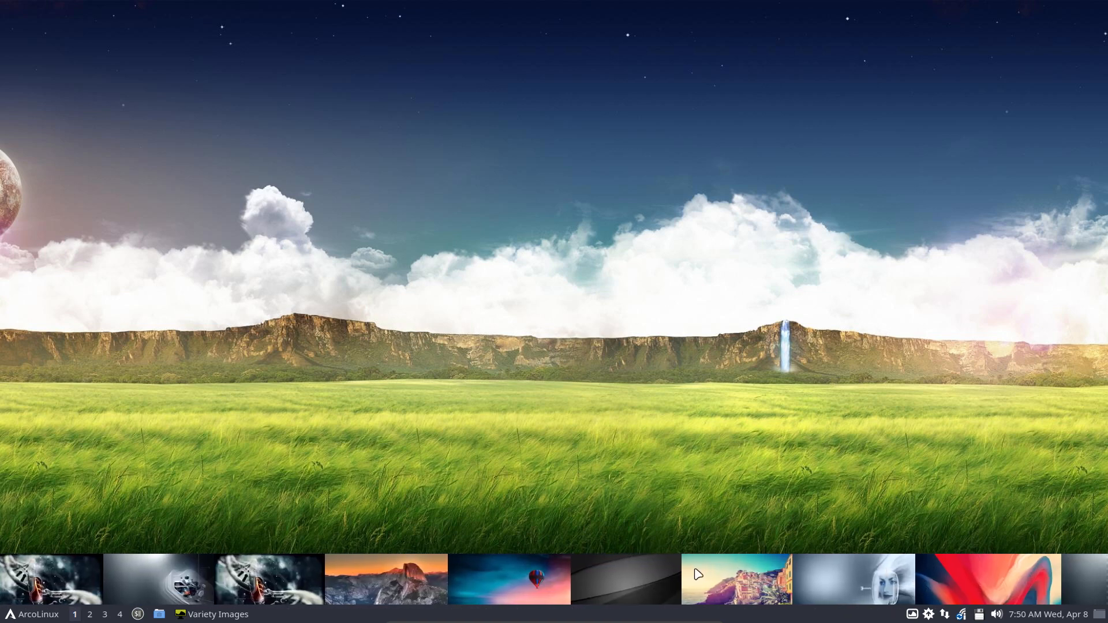
click(751, 584)
right_click(749, 579)
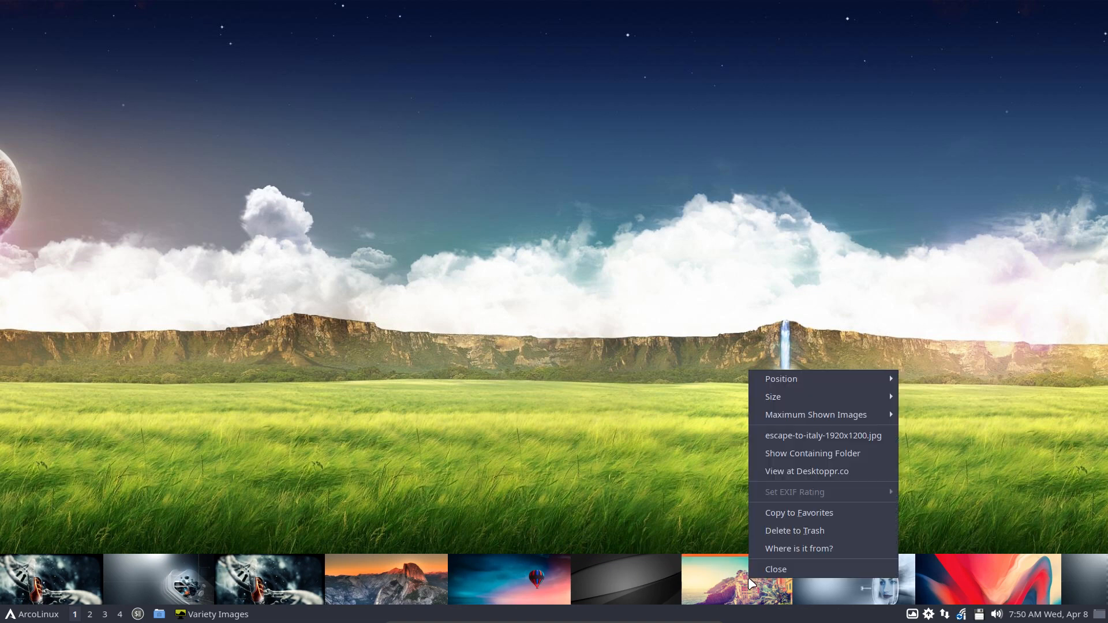
click(779, 573)
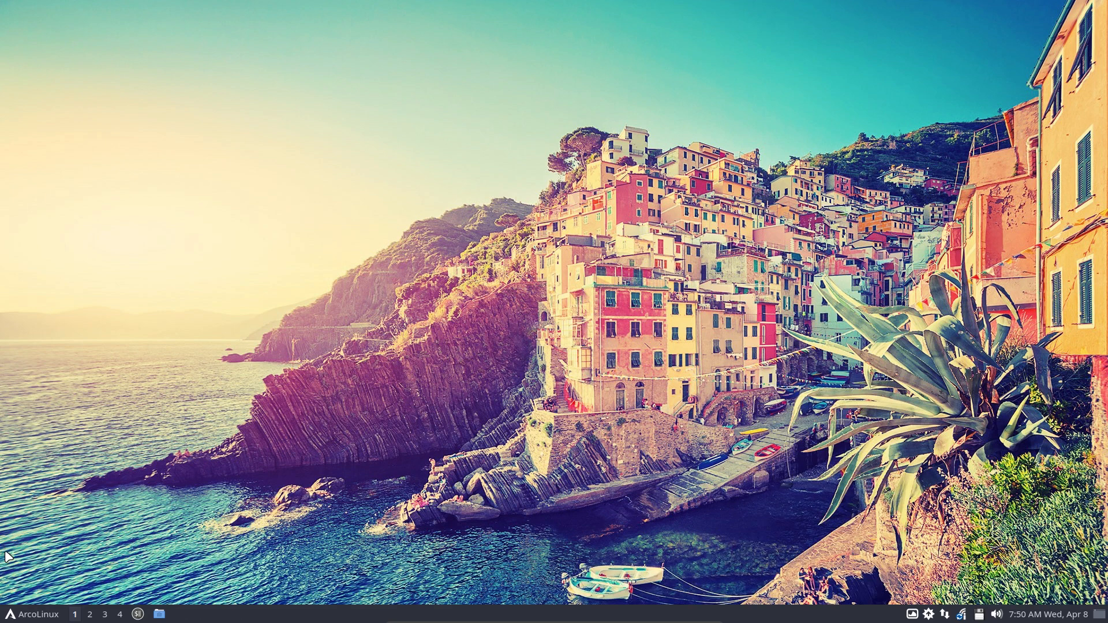
Examine the programs listed in the application menu's categories, from Accessories through System Tools to Preferences
click(31, 615)
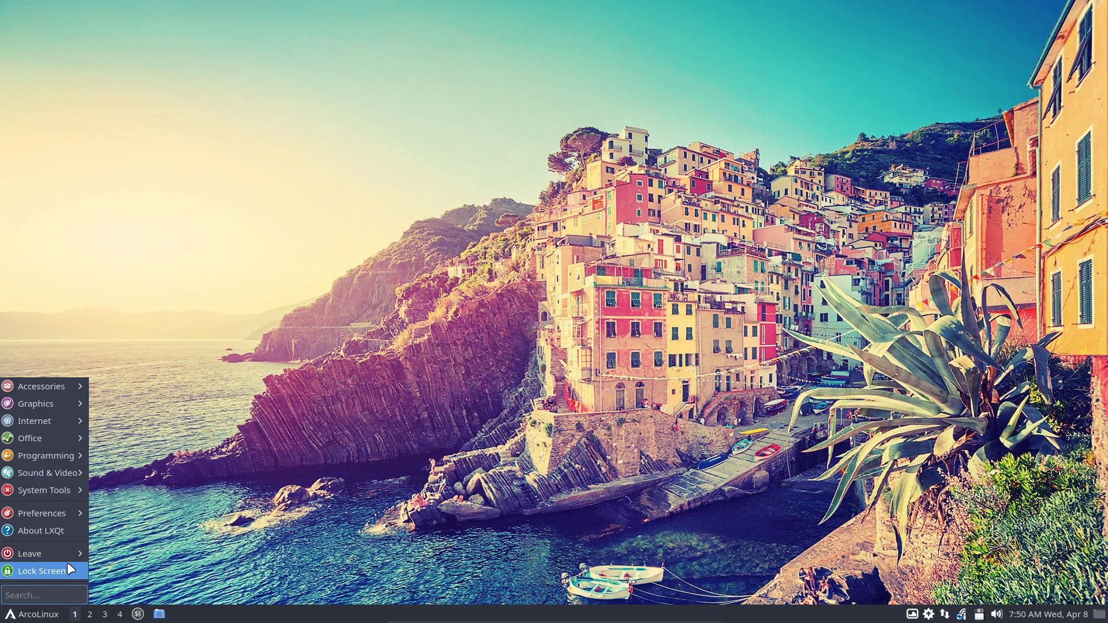
mouse_move(68, 560)
mouse_move(65, 516)
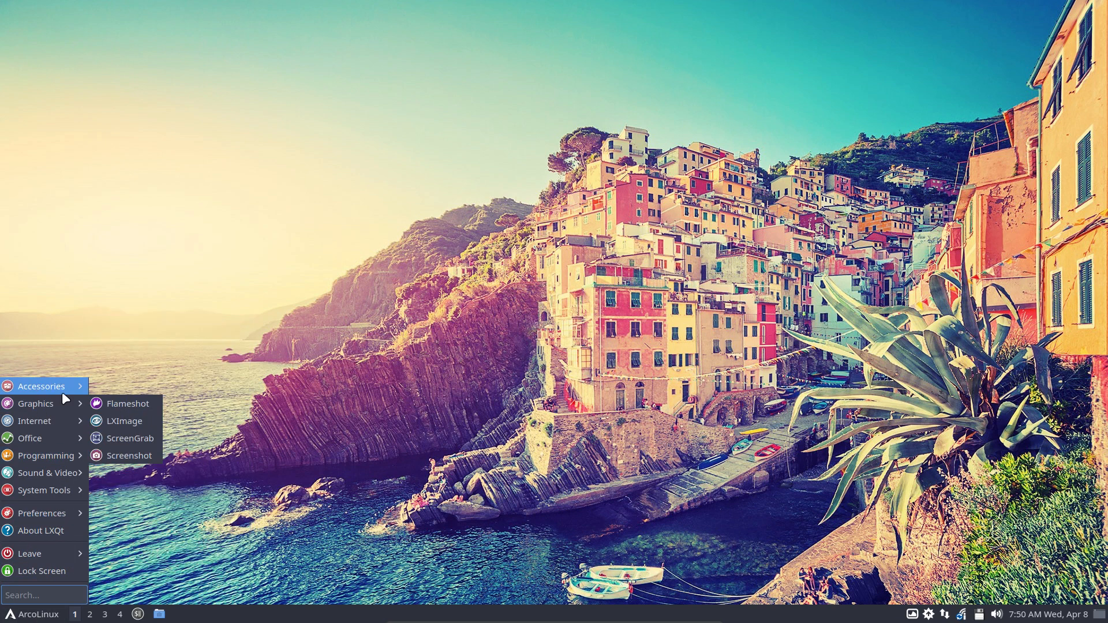
mouse_move(57, 385)
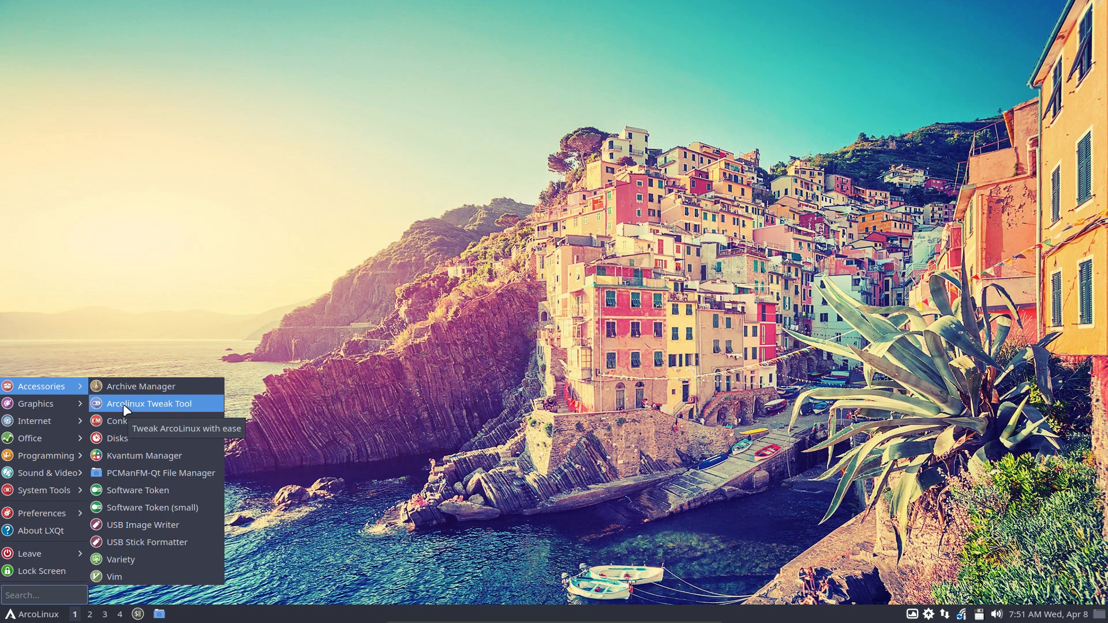
mouse_move(74, 401)
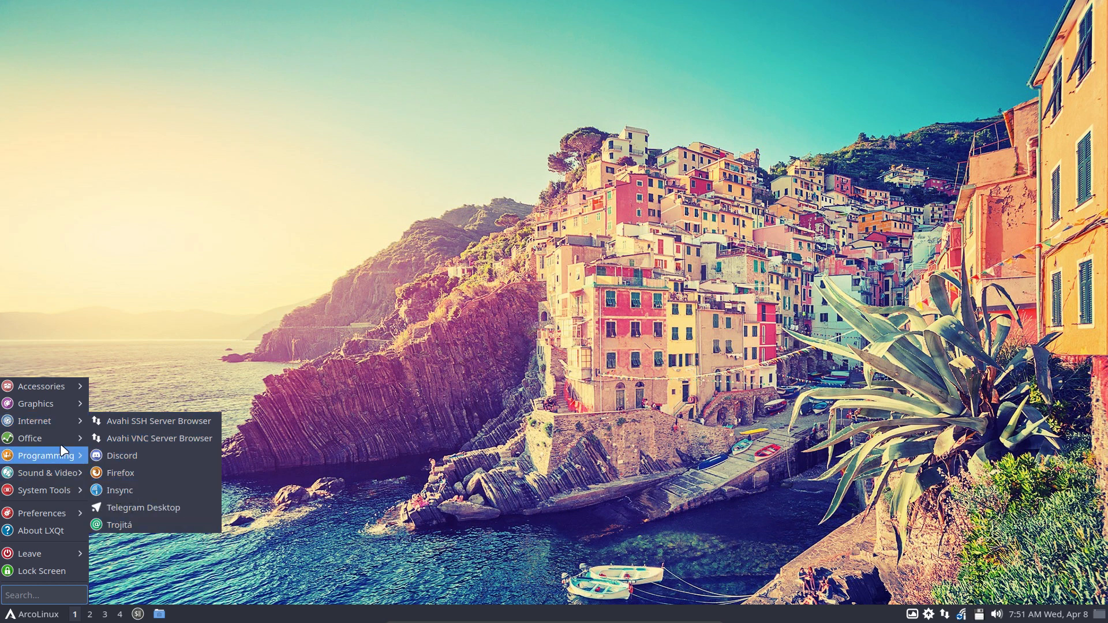
mouse_move(45, 435)
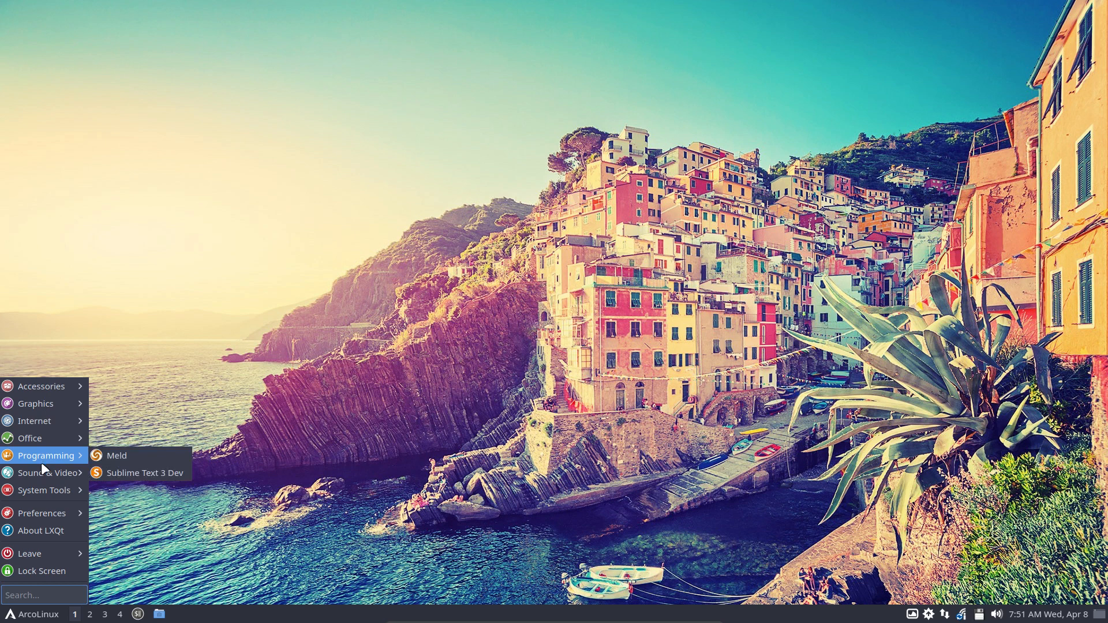
mouse_move(42, 472)
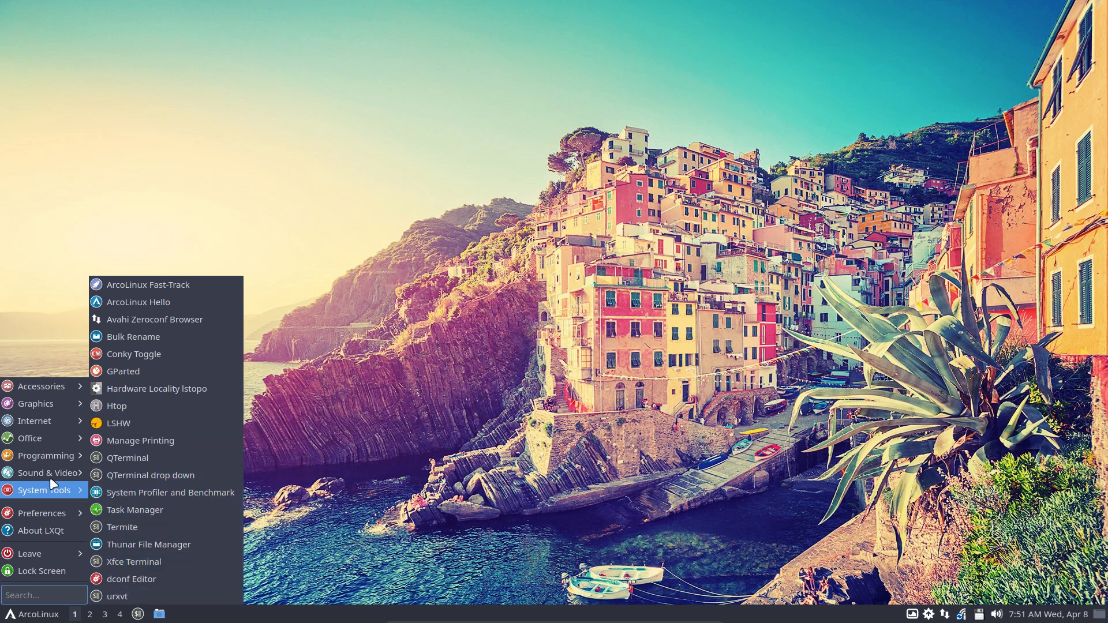
mouse_move(28, 508)
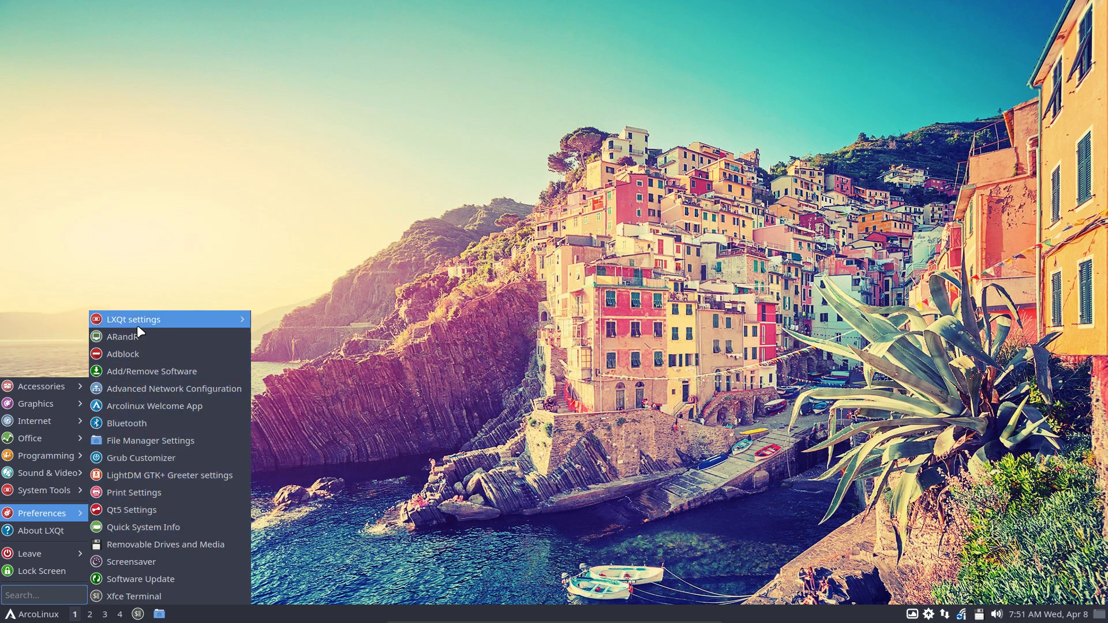
Open the LXQt Configuration Center and move its window clear of the application menu's area
mouse_move(137, 324)
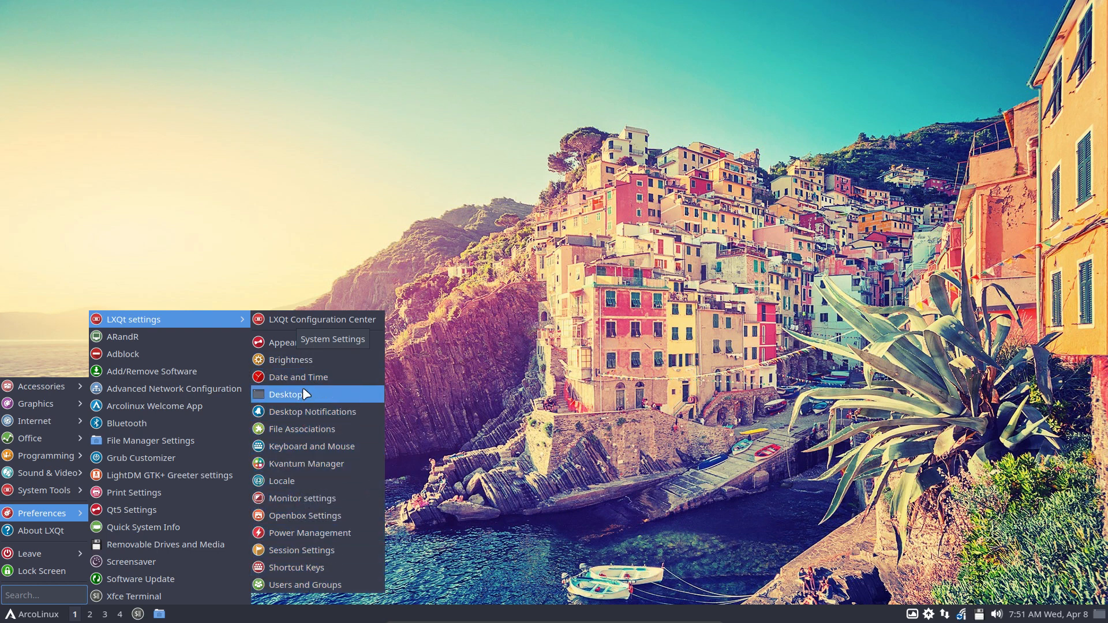
click(320, 322)
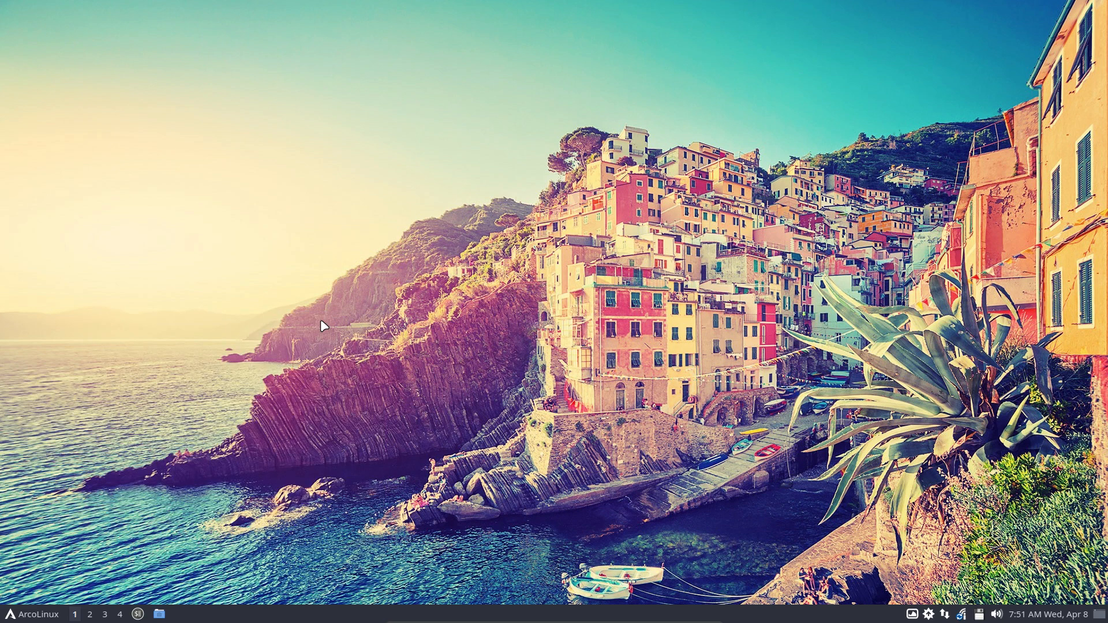
drag(526, 176, 749, 171)
Examine the LXQt settings entries in the application menu, close it and move the Configuration Center toward the middle of the desktop
click(32, 614)
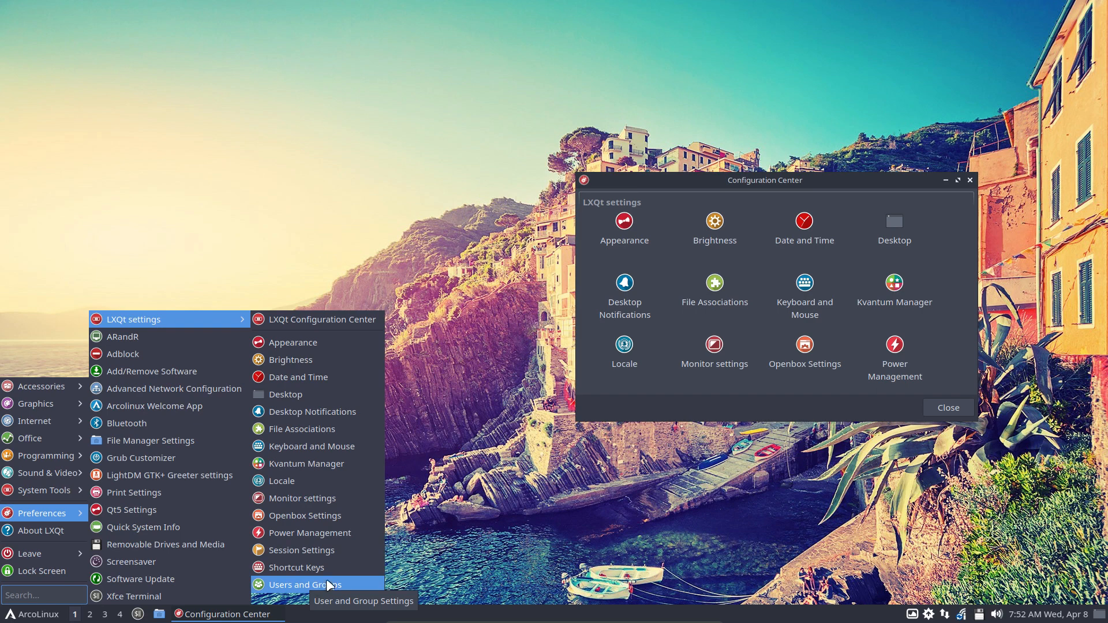
click(824, 407)
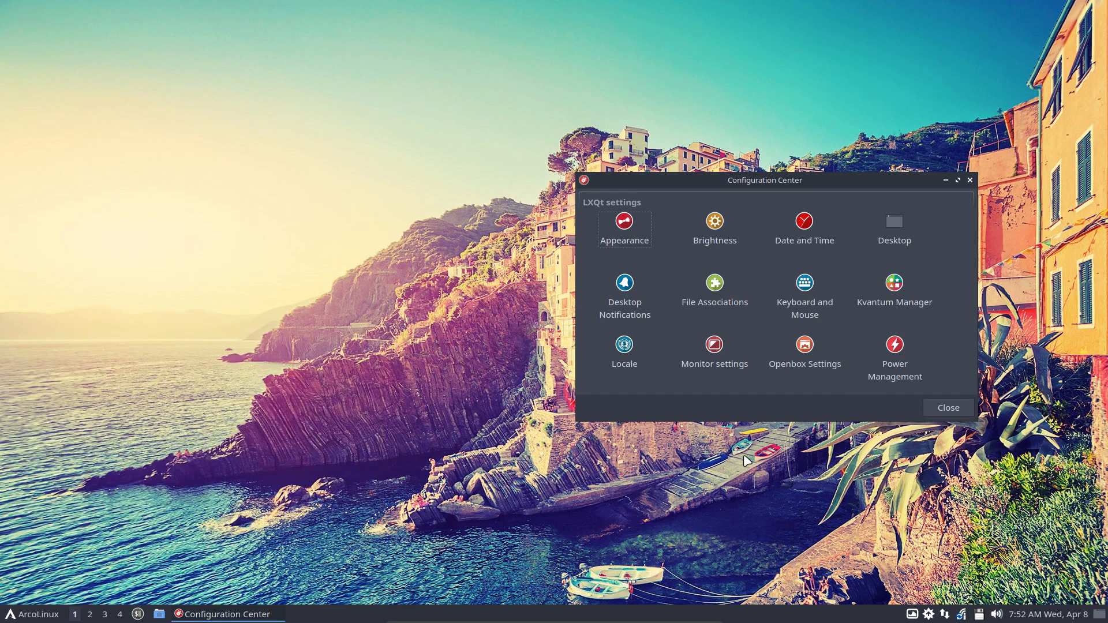
drag(771, 180, 441, 172)
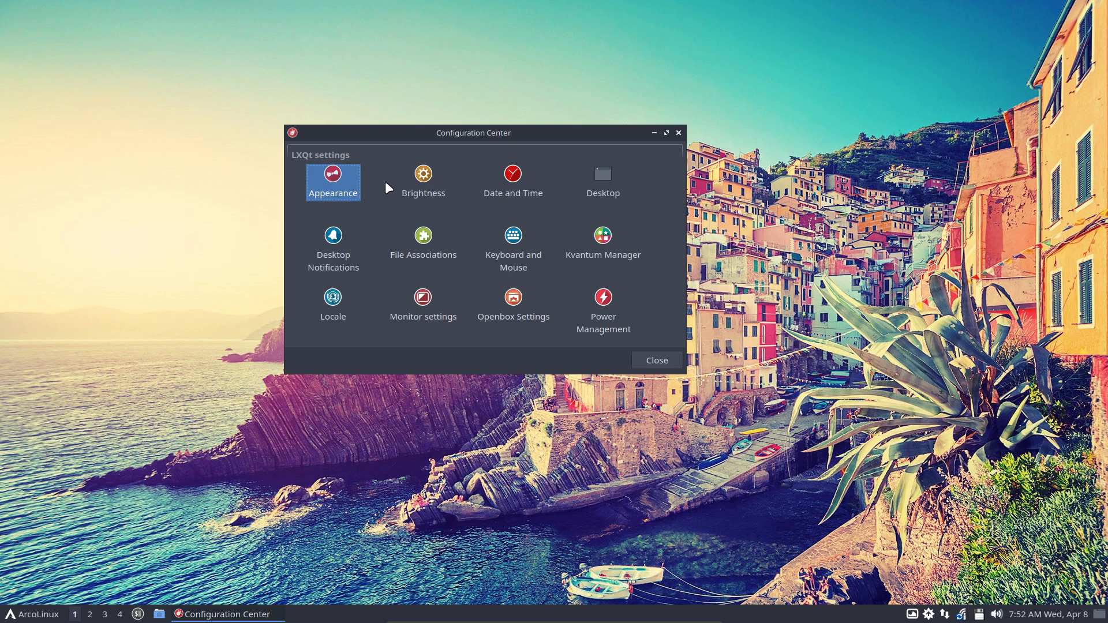
Open the Appearance settings from the Configuration Center and arrange the two windows so they do not overlap
drag(418, 130, 453, 121)
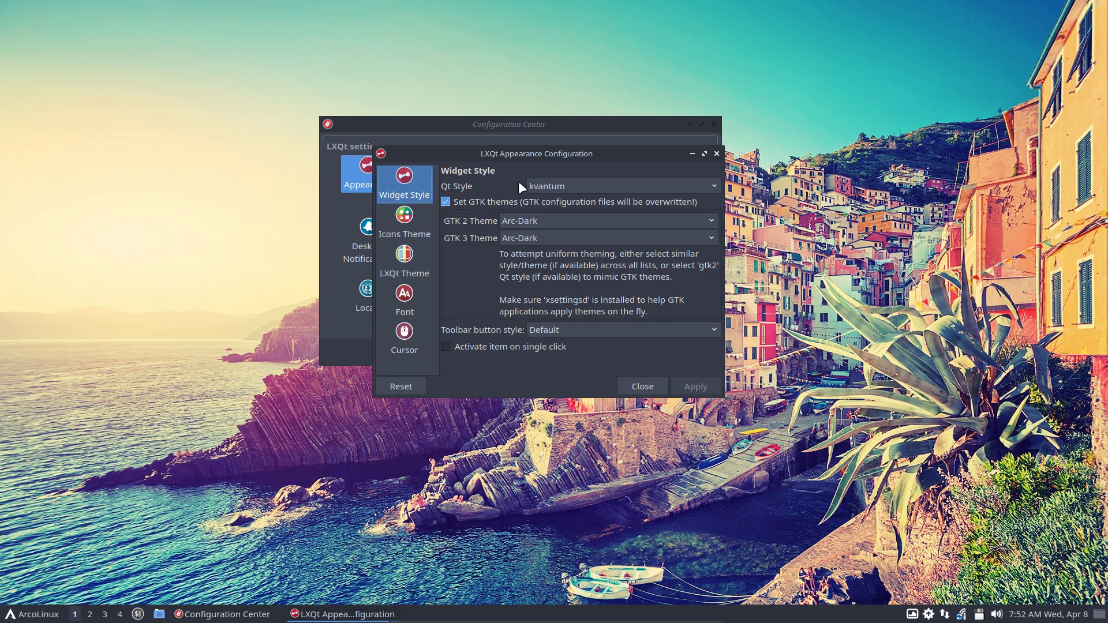
drag(550, 159, 252, 240)
drag(495, 122, 708, 49)
drag(281, 232, 328, 187)
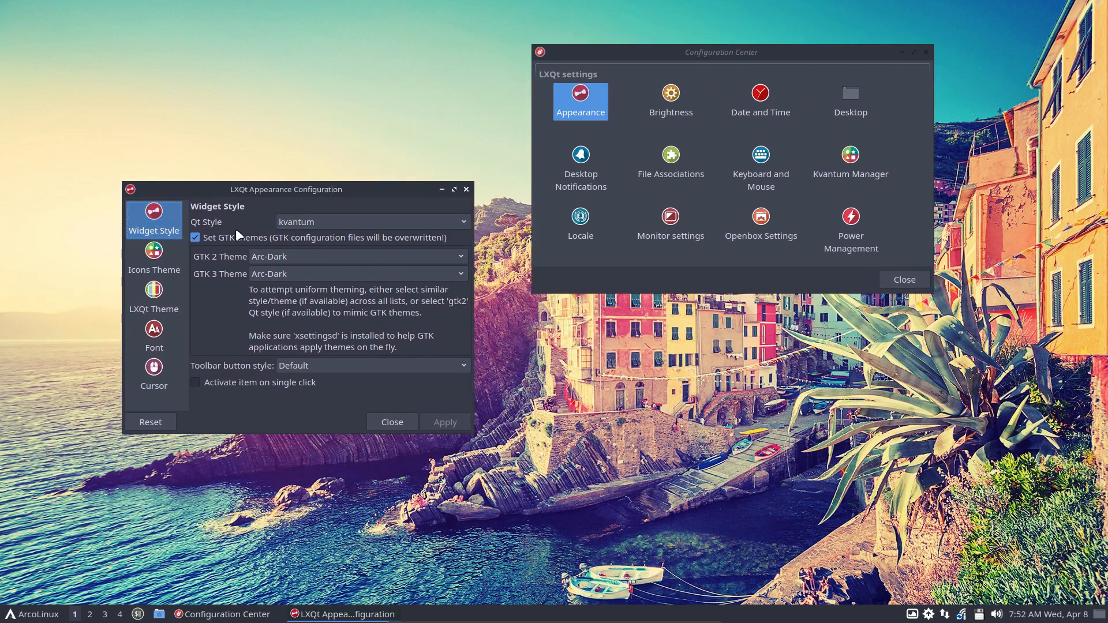
Review the icon theme, LXQt theme and font settings, and choose Bibata Amber as the cursor theme
click(154, 263)
click(164, 301)
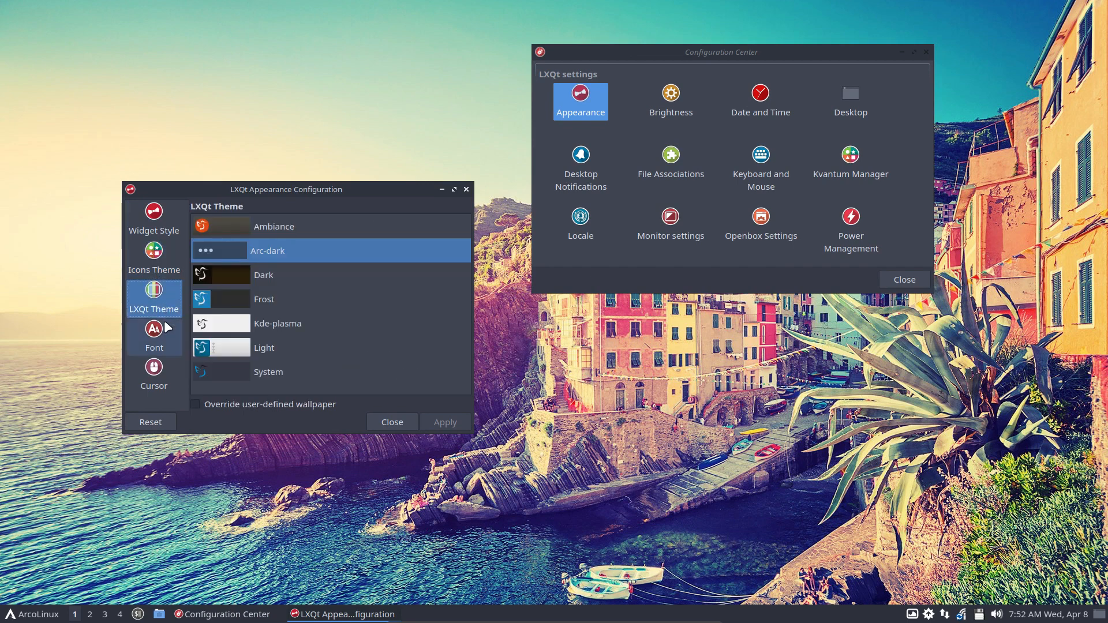
click(163, 327)
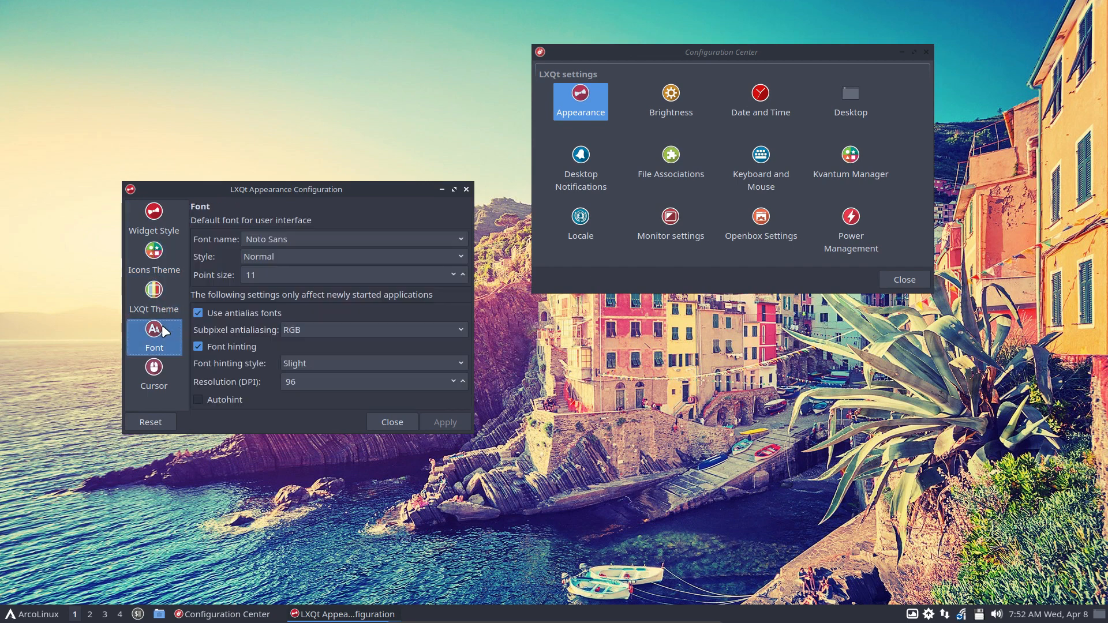
click(163, 374)
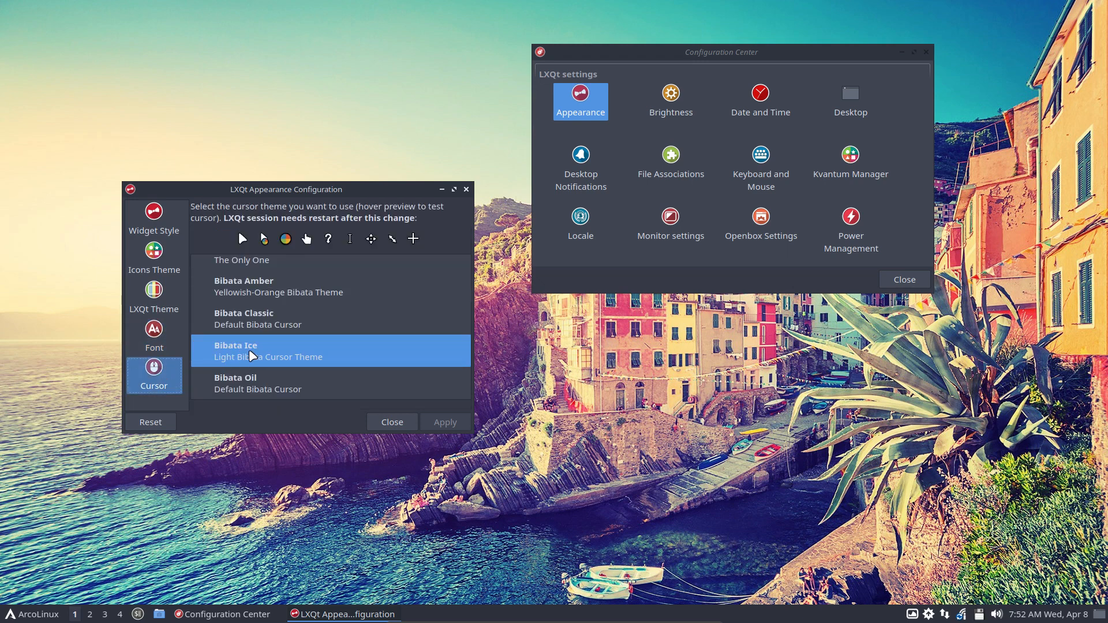
click(254, 299)
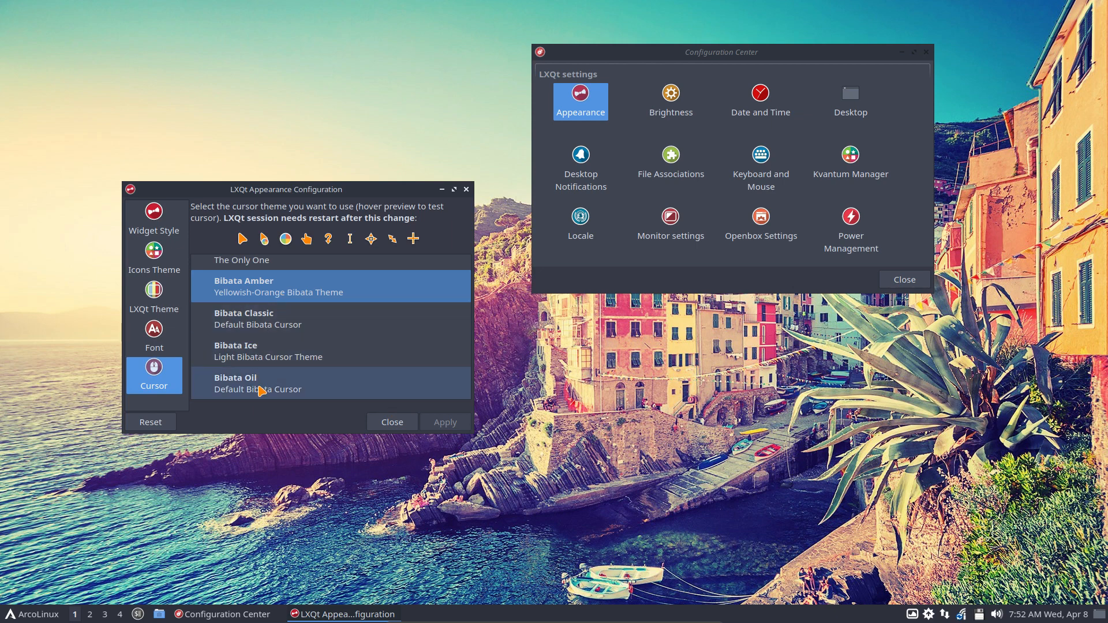
Set the default interface font's point size to 10 and apply it
click(147, 335)
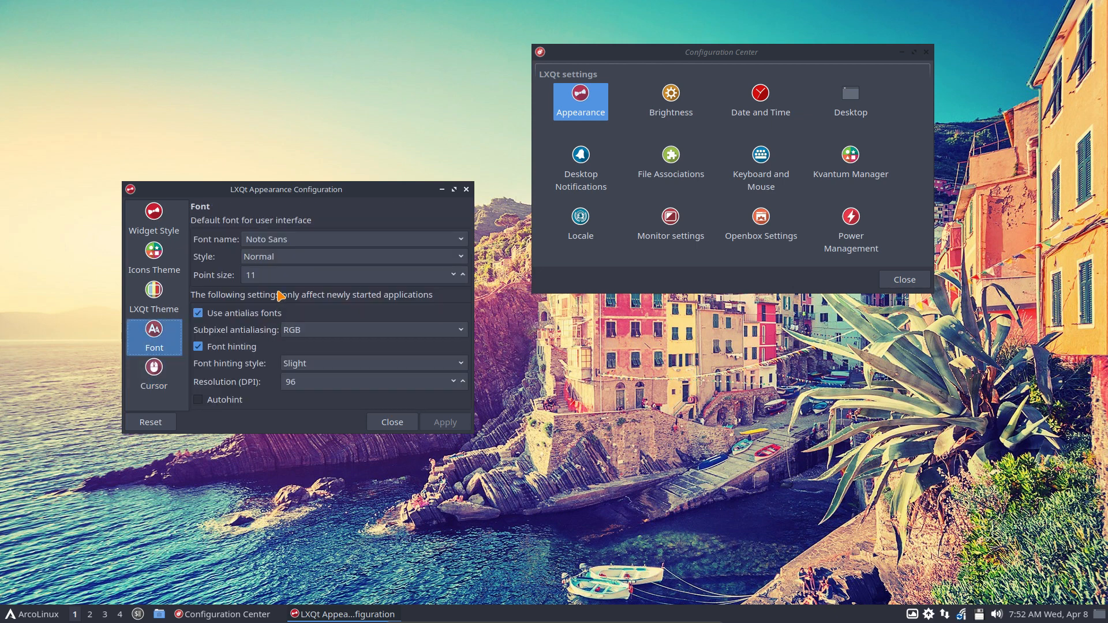
click(453, 276)
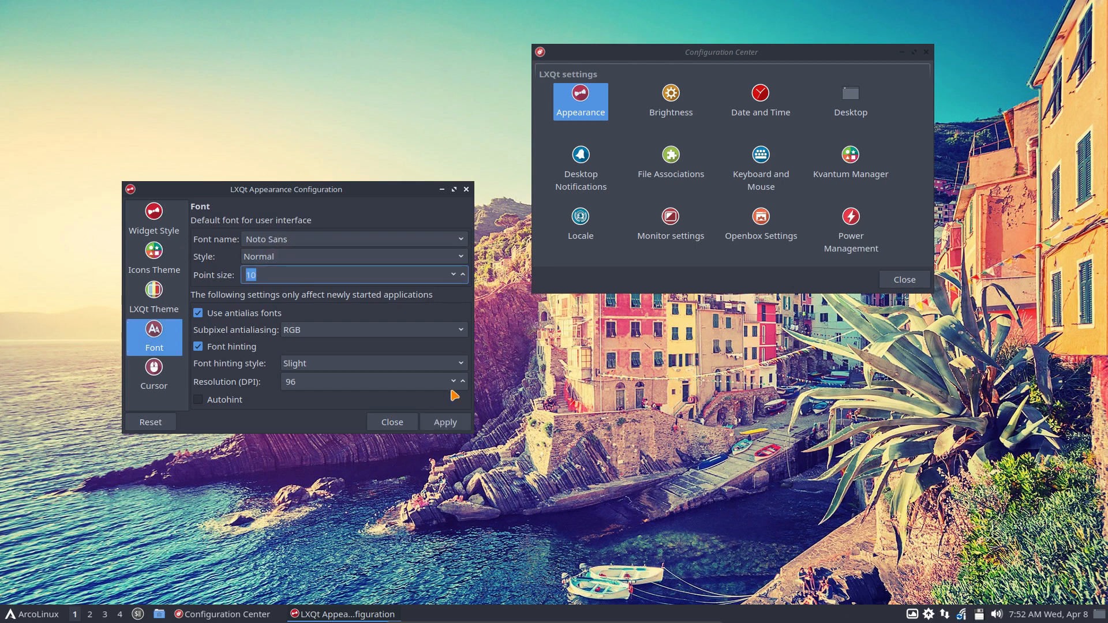
click(449, 422)
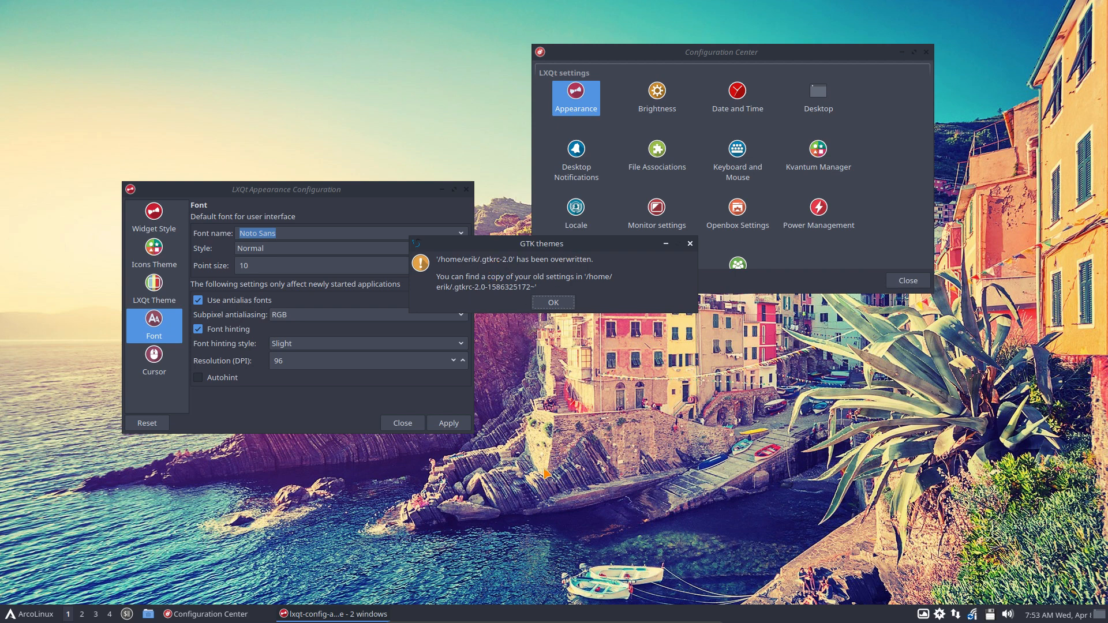
Show the hidden files in the home folder and open .gtkrc-2.0 in a maximized Sublime Text window
click(148, 614)
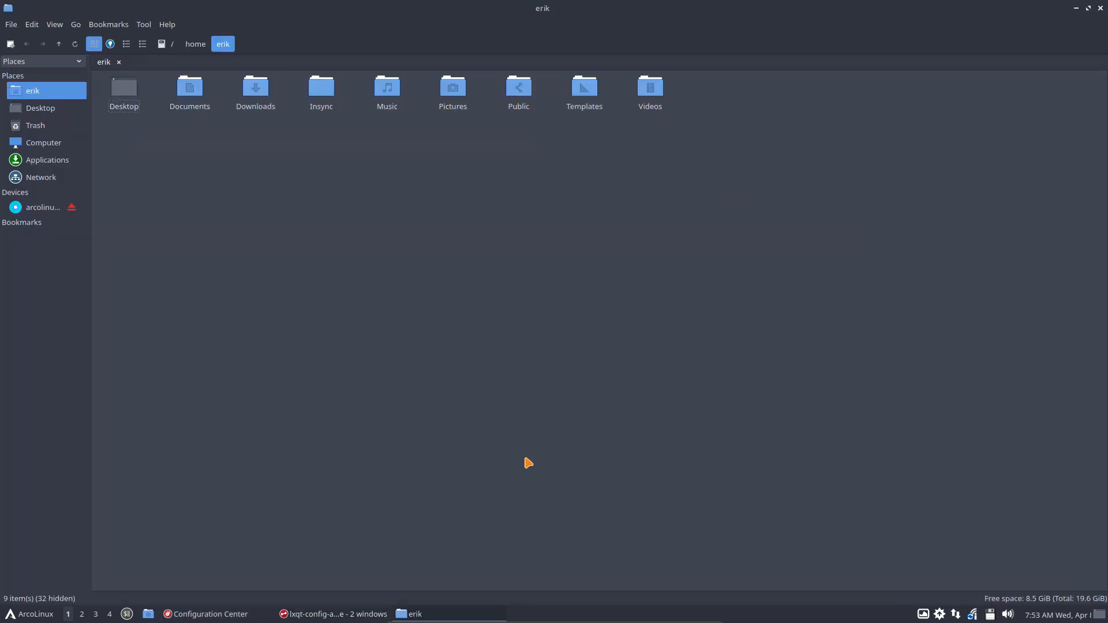
key(ctrl+h)
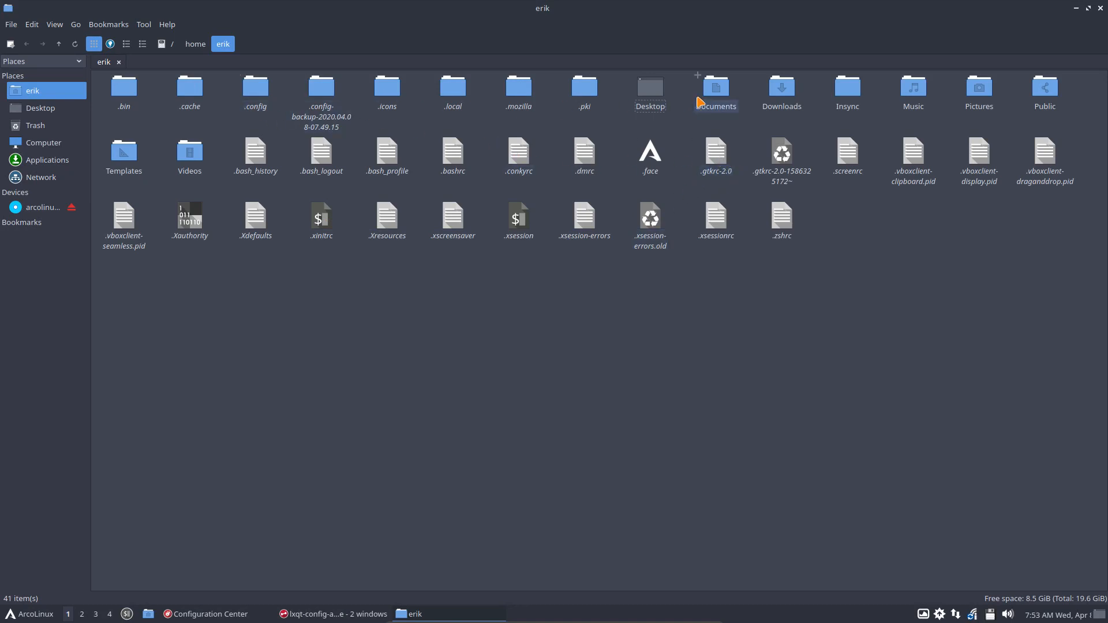
click(725, 156)
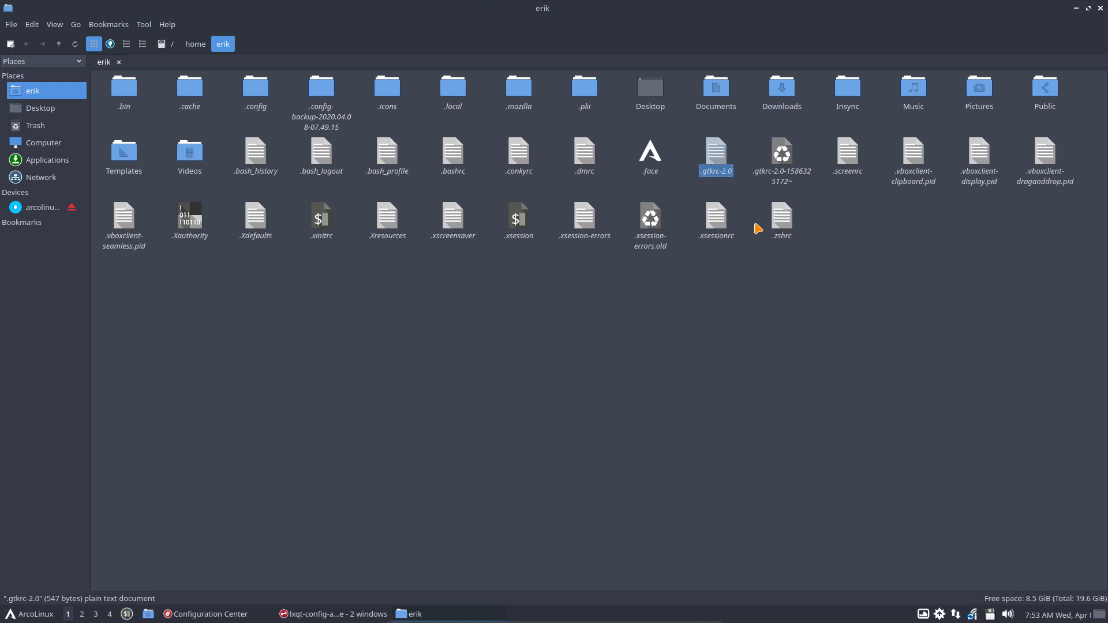
key(Return)
drag(883, 301, 460, 143)
scroll(445, 269, up, 3)
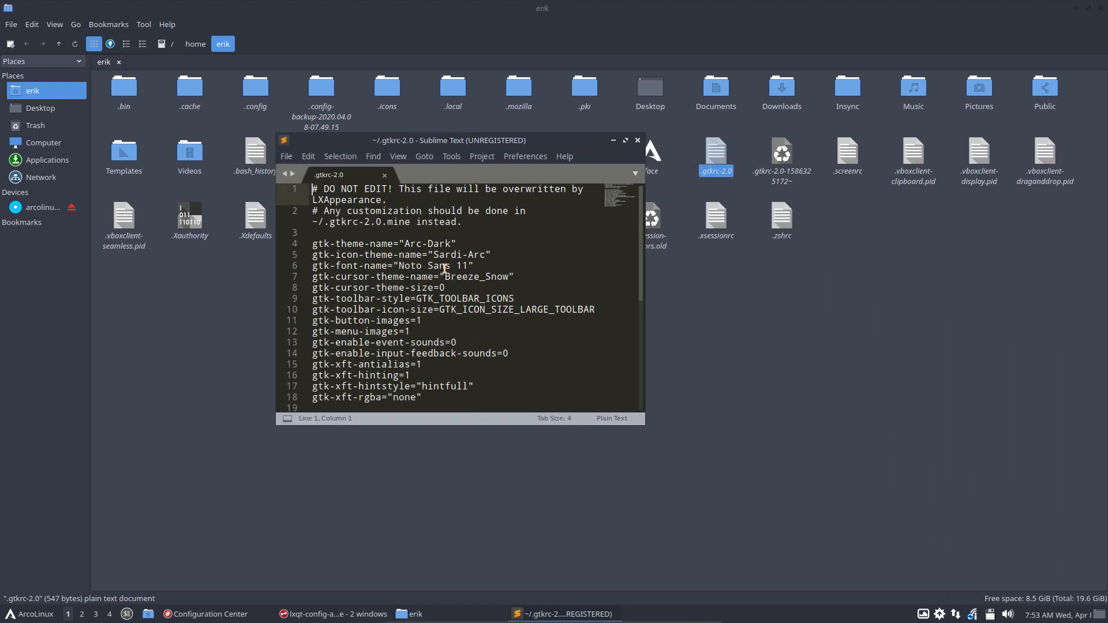
click(625, 140)
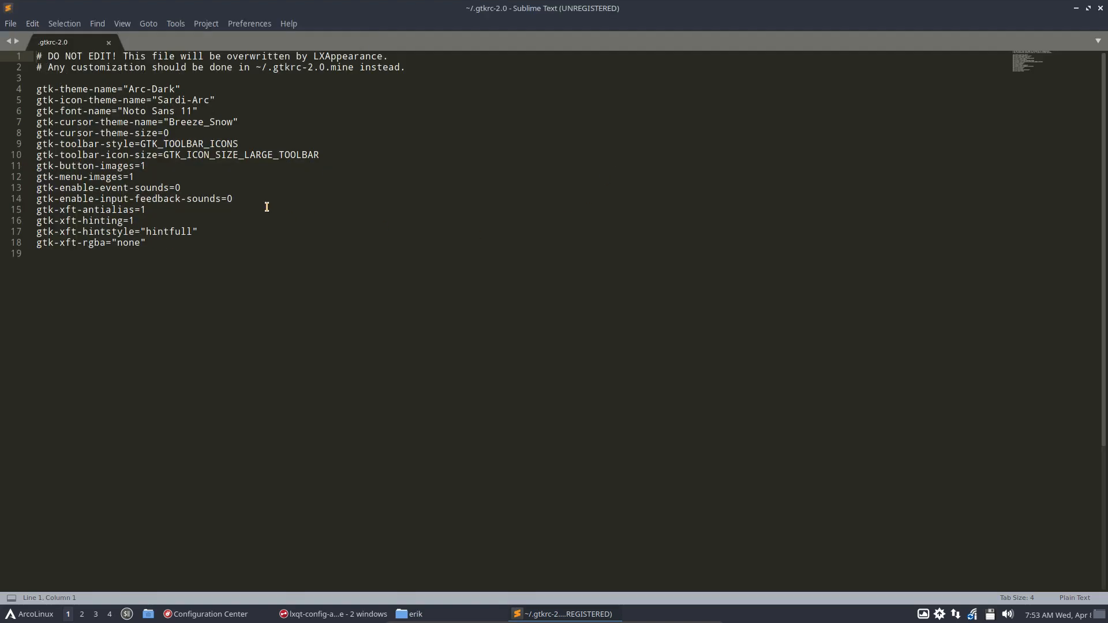
Examine the cursor theme name in .gtkrc-2.0, and close the editor and the file manager
scroll(267, 207, up, 1)
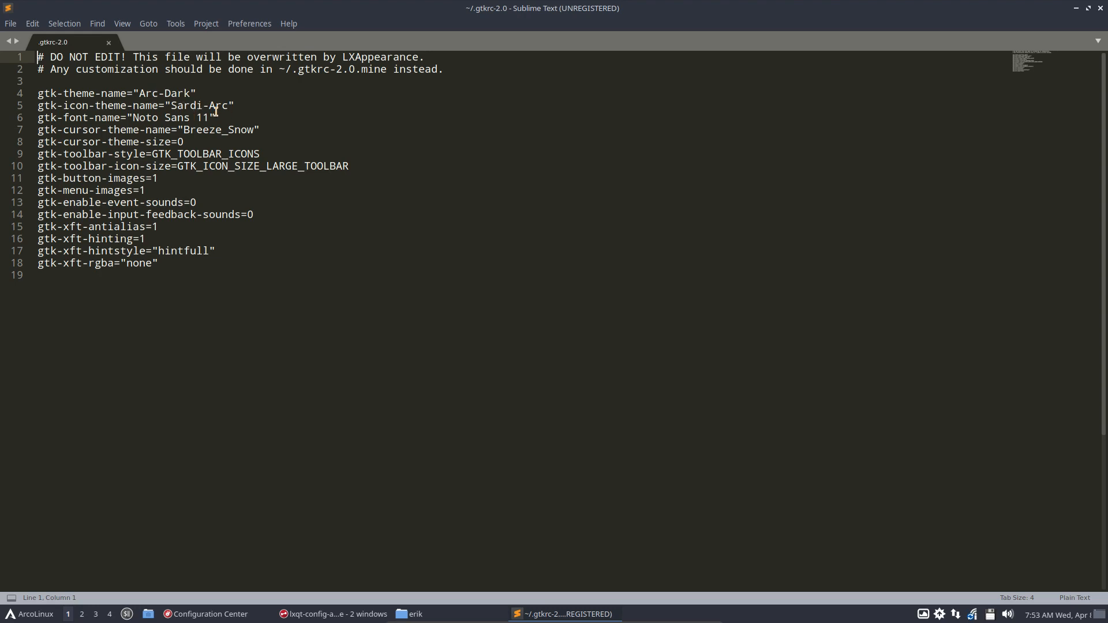
drag(183, 130, 254, 130)
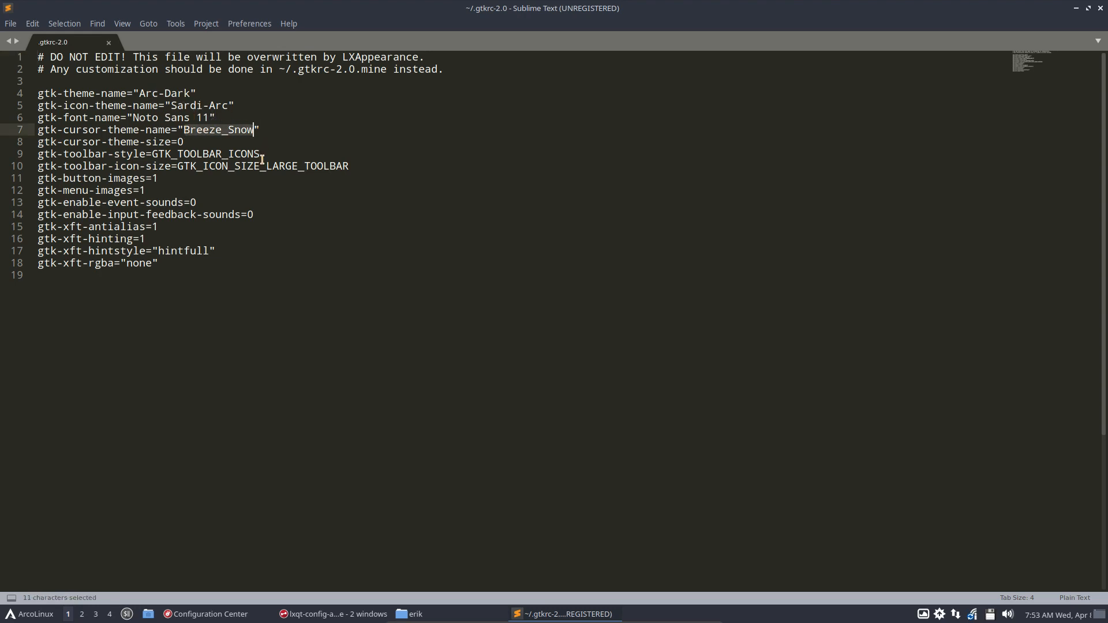
click(214, 130)
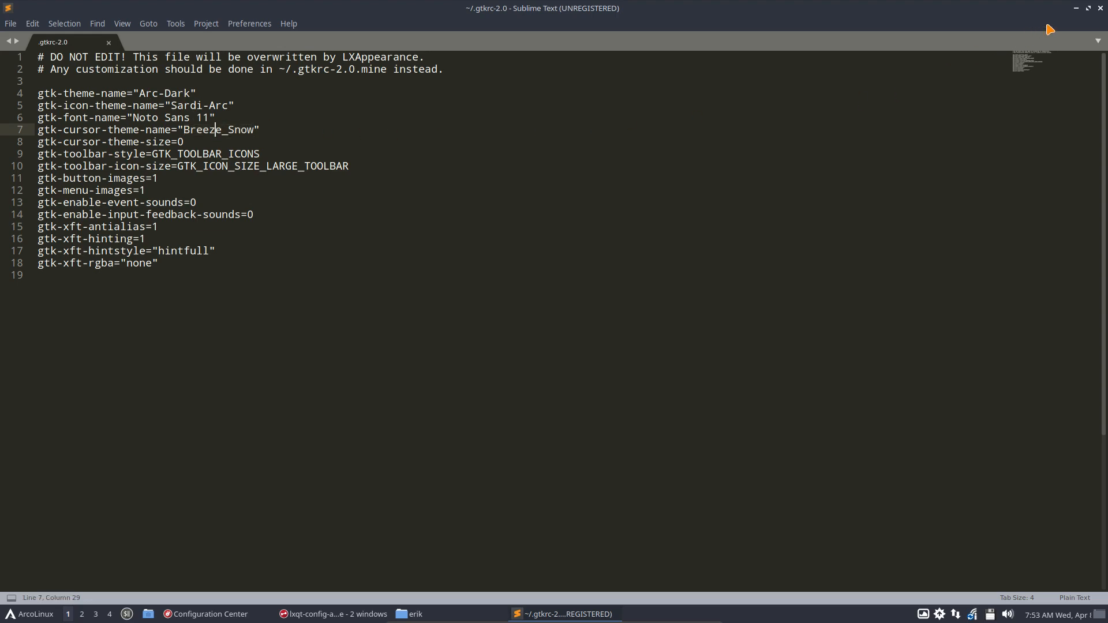
click(1101, 9)
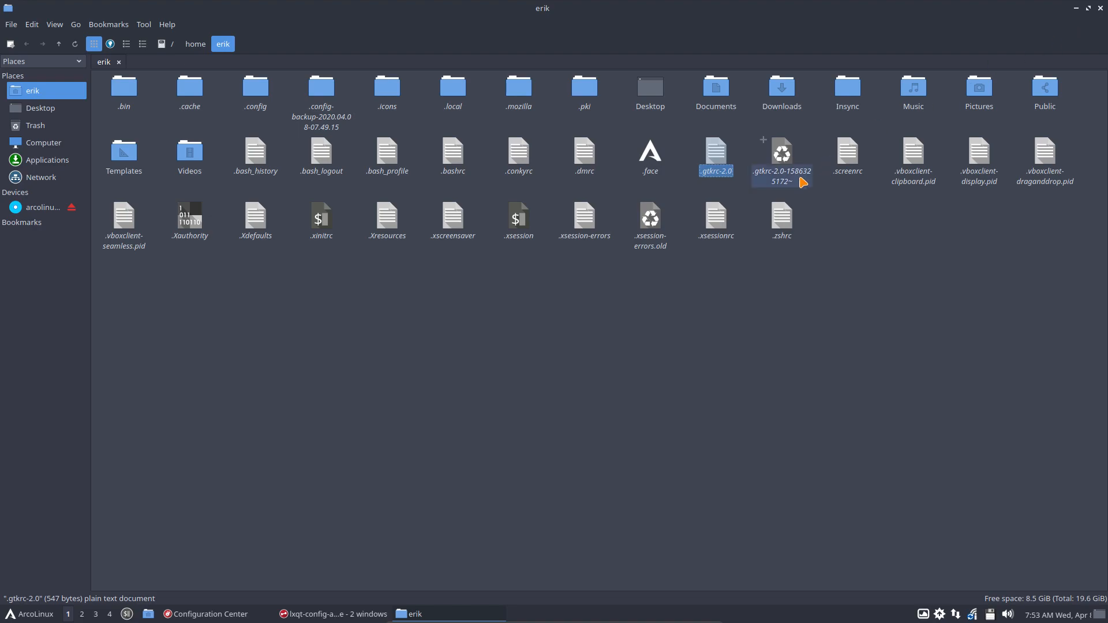
click(1100, 8)
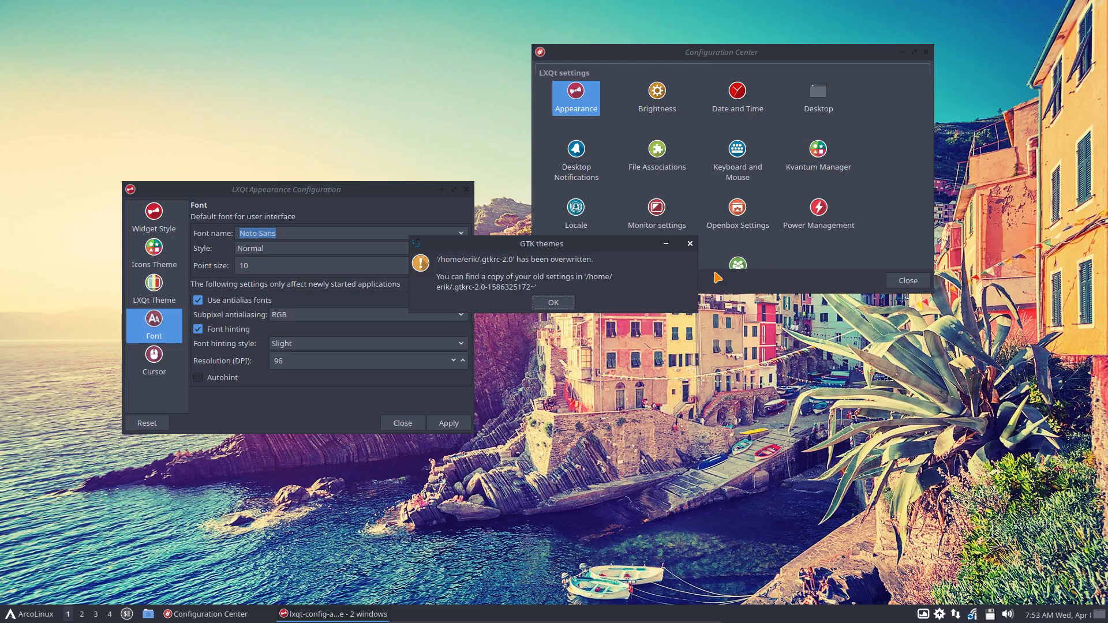
Dismiss the GTK themes notice, set the font's point size back to 11 and apply it
click(553, 302)
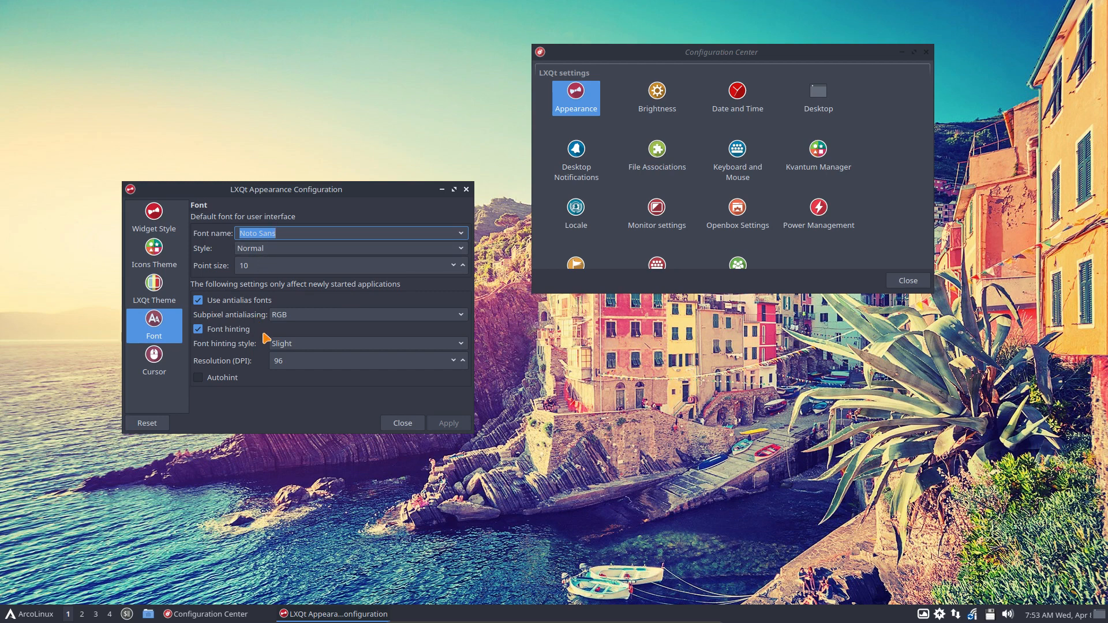
click(462, 265)
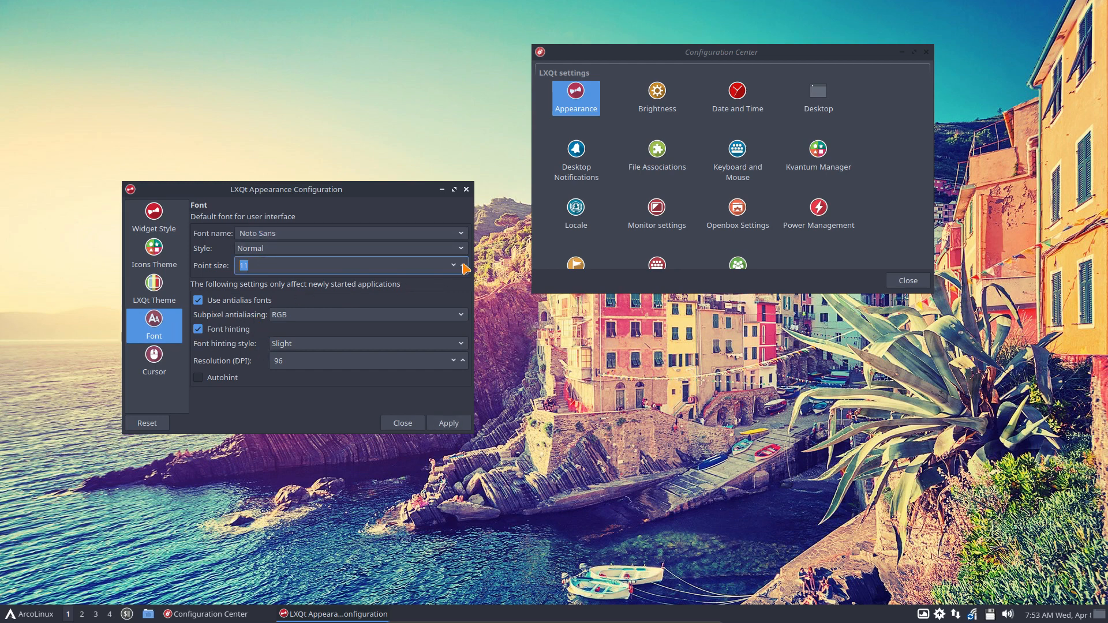
click(447, 425)
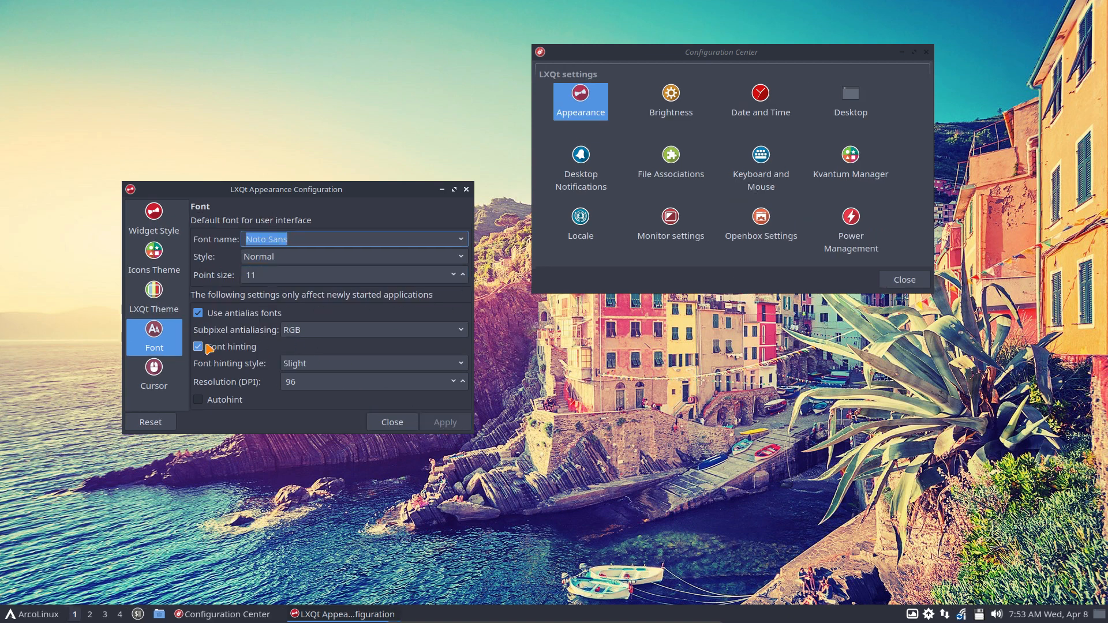
Look through the subpixel antialiasing options, keep RGB, turn off antialiased fonts and apply the change
click(322, 332)
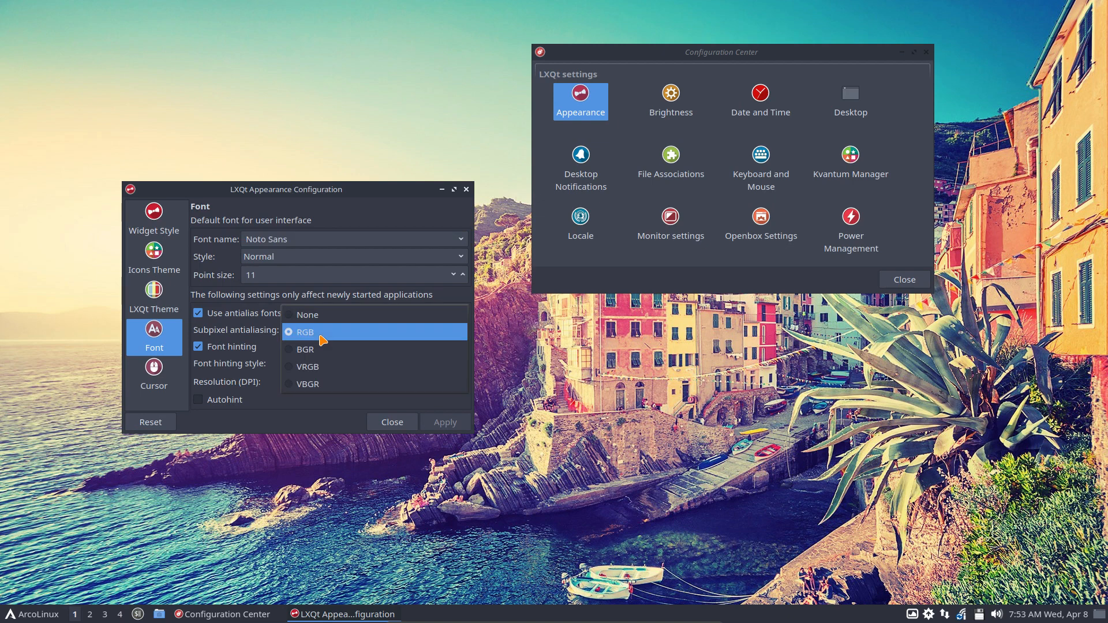
click(322, 338)
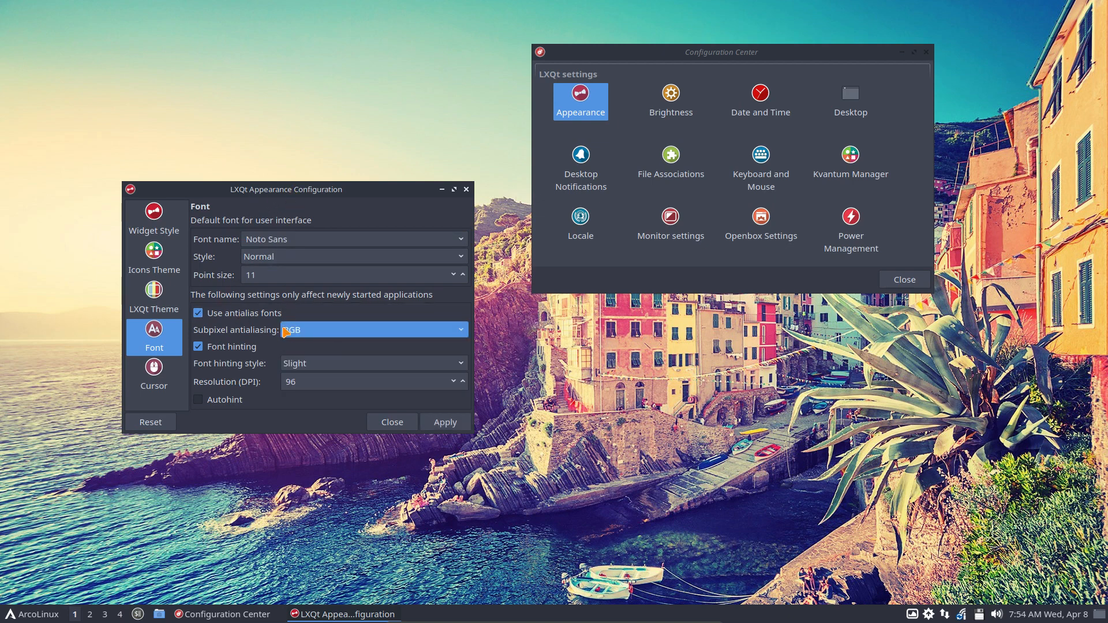
click(244, 317)
click(440, 424)
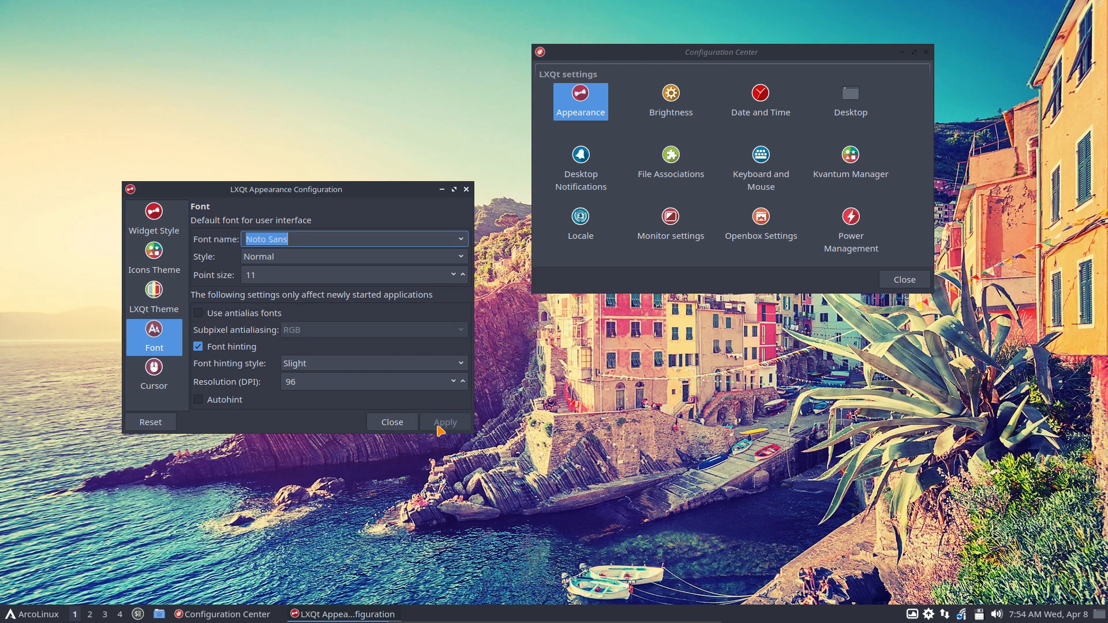
Turn antialiased fonts back on, set subpixel antialiasing to BGR and apply the changes
click(247, 317)
click(310, 333)
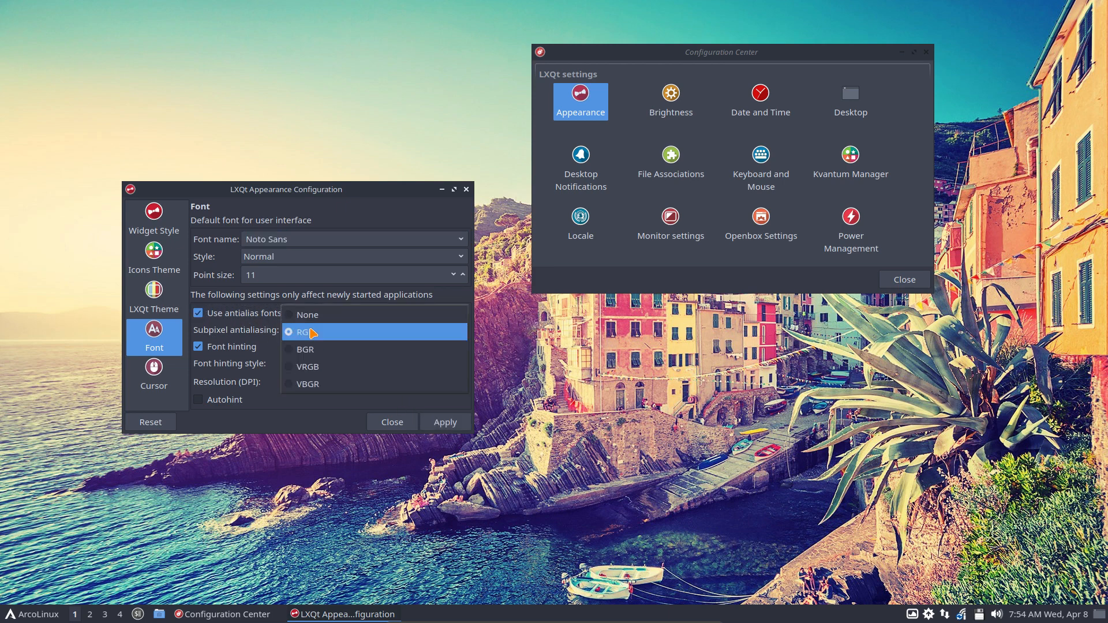
click(312, 350)
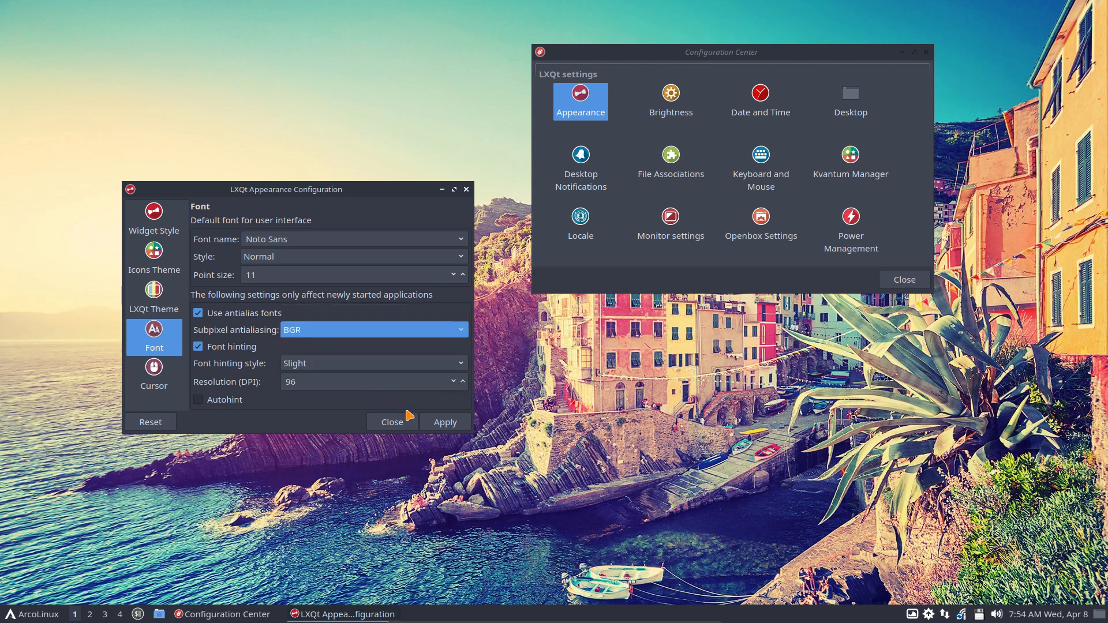
click(441, 423)
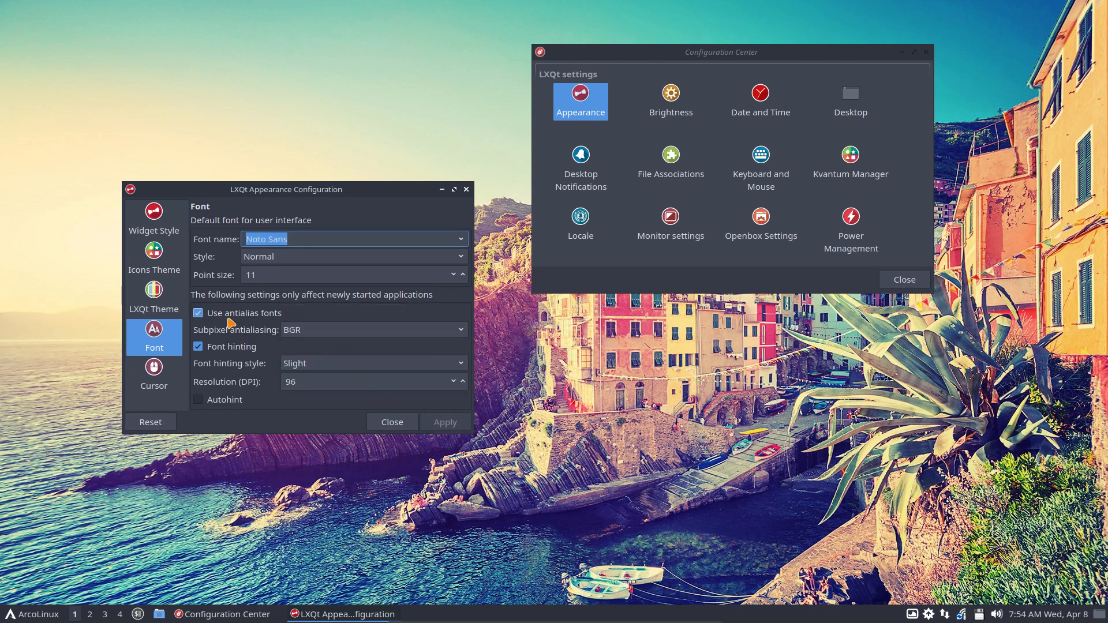
Set subpixel antialiasing back to RGB and apply it
click(311, 329)
click(314, 313)
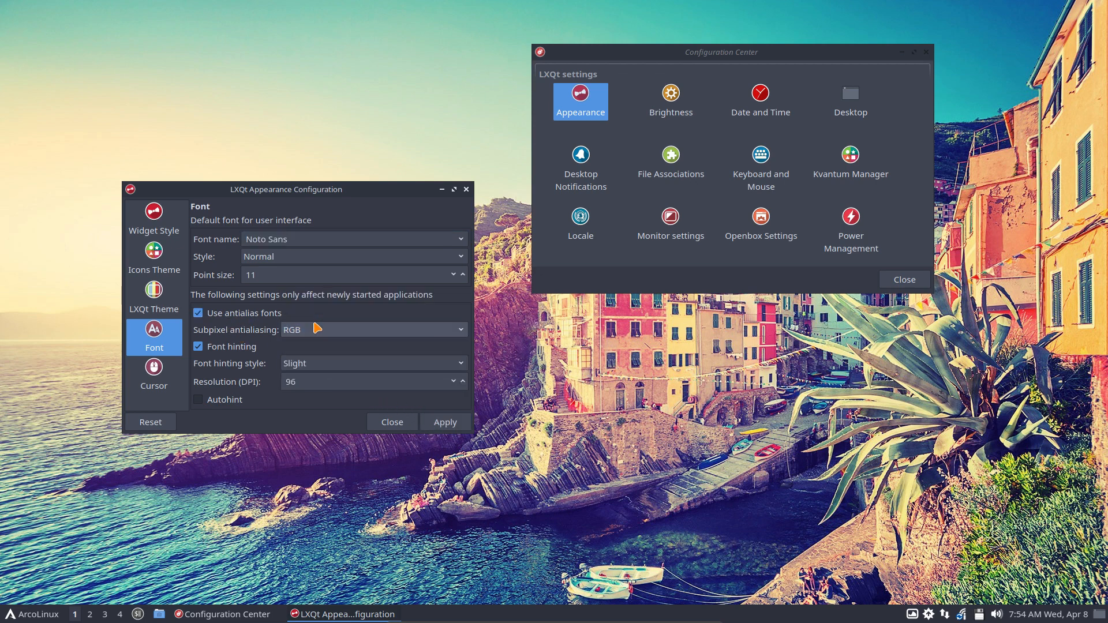
click(440, 422)
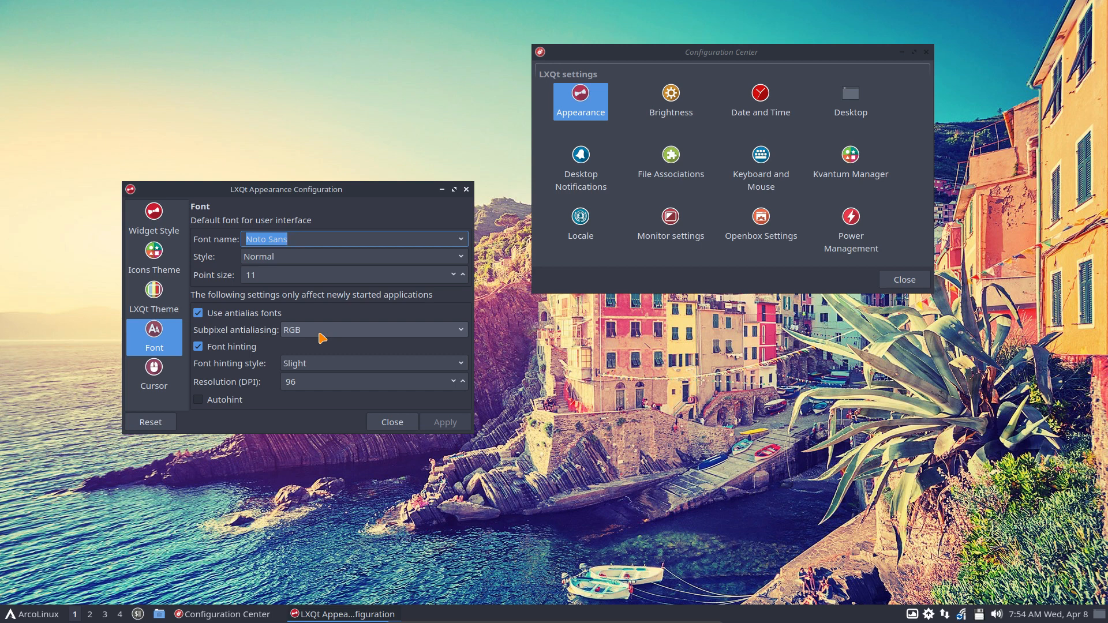
Set the font hinting style to Medium and apply it
click(307, 367)
click(332, 384)
click(444, 425)
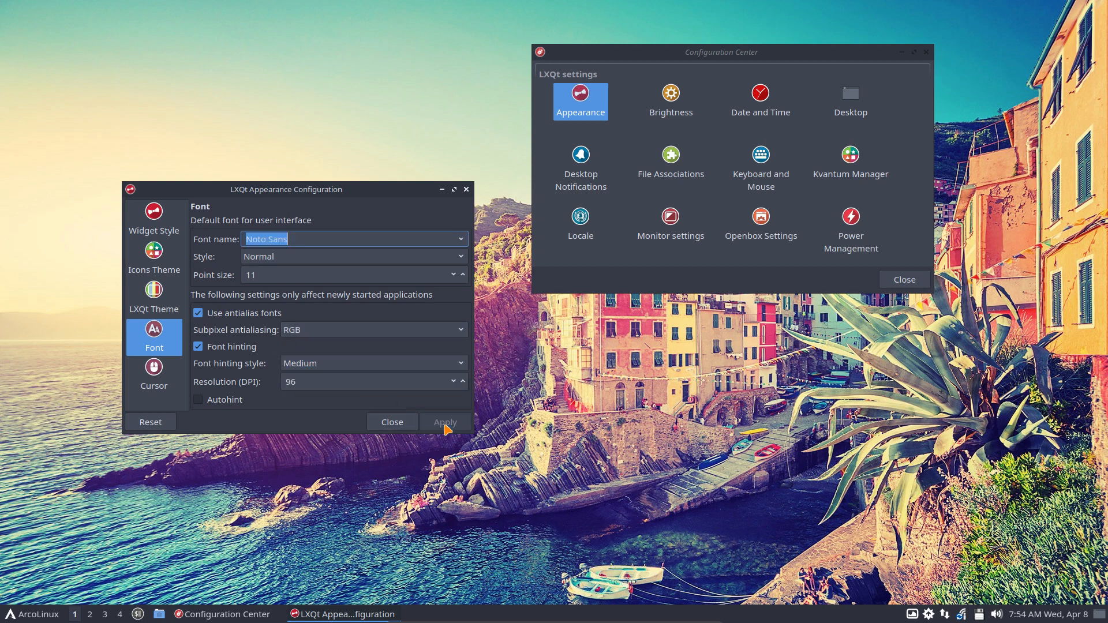
Set the font hinting style to Full and apply it
click(337, 367)
click(340, 385)
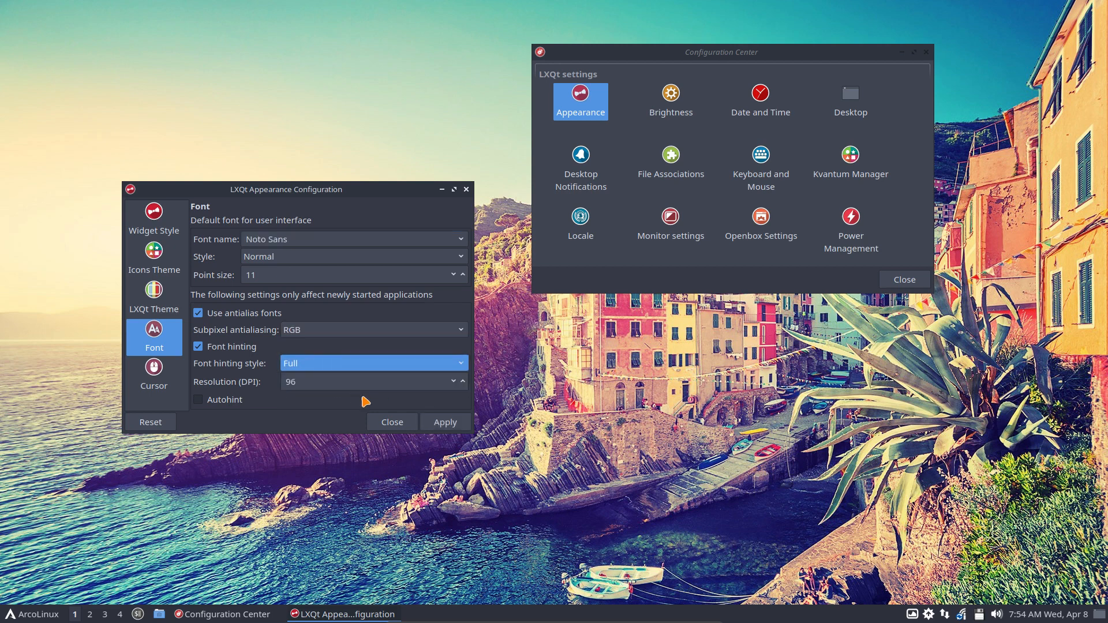
click(436, 424)
Set the font hinting style to Slight and apply it
click(313, 366)
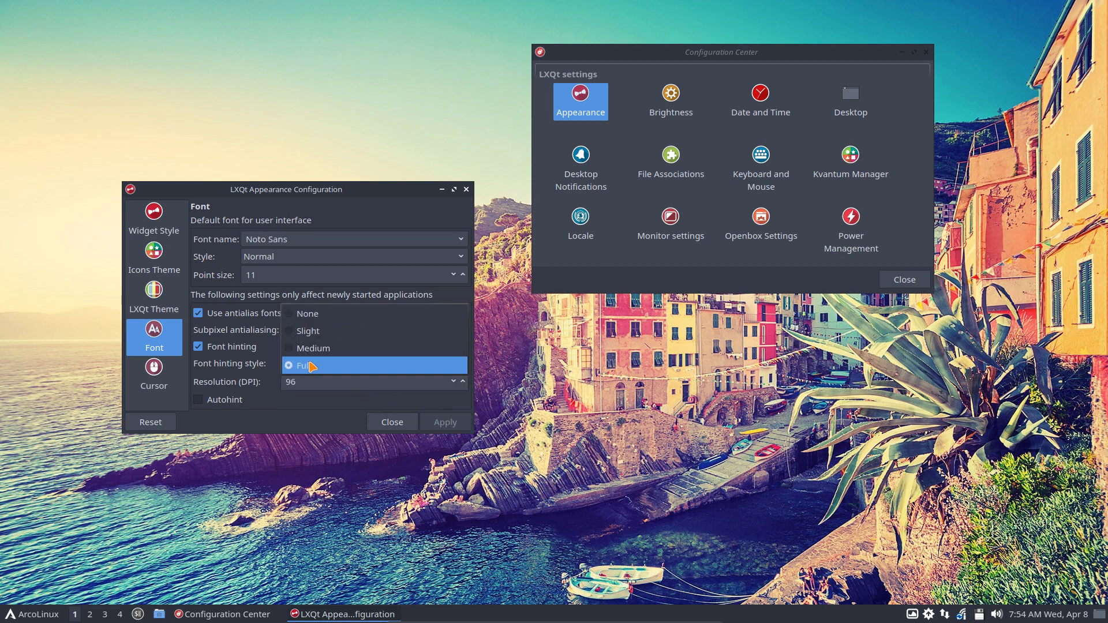
click(312, 334)
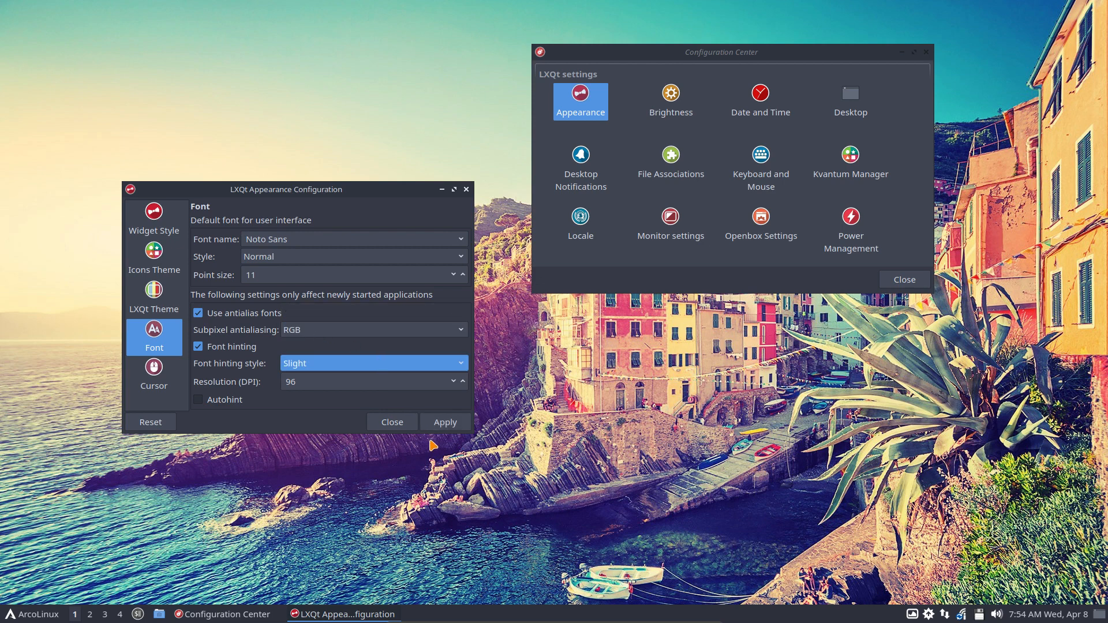
click(442, 424)
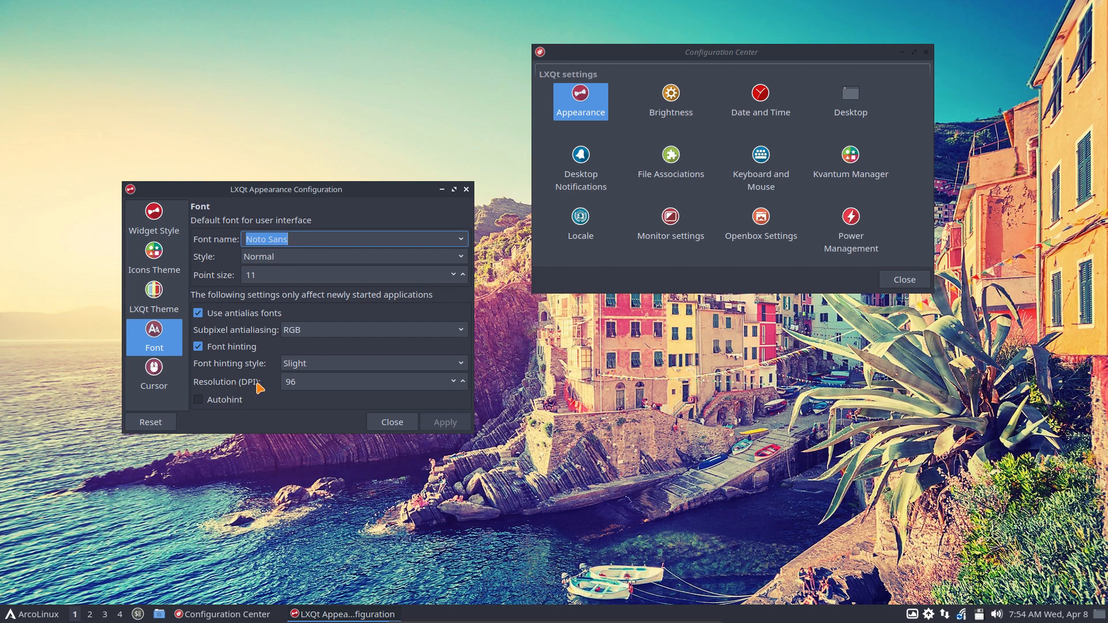
Try a font resolution of 109 DPI, return it to 96 DPI and apply each change
click(462, 382)
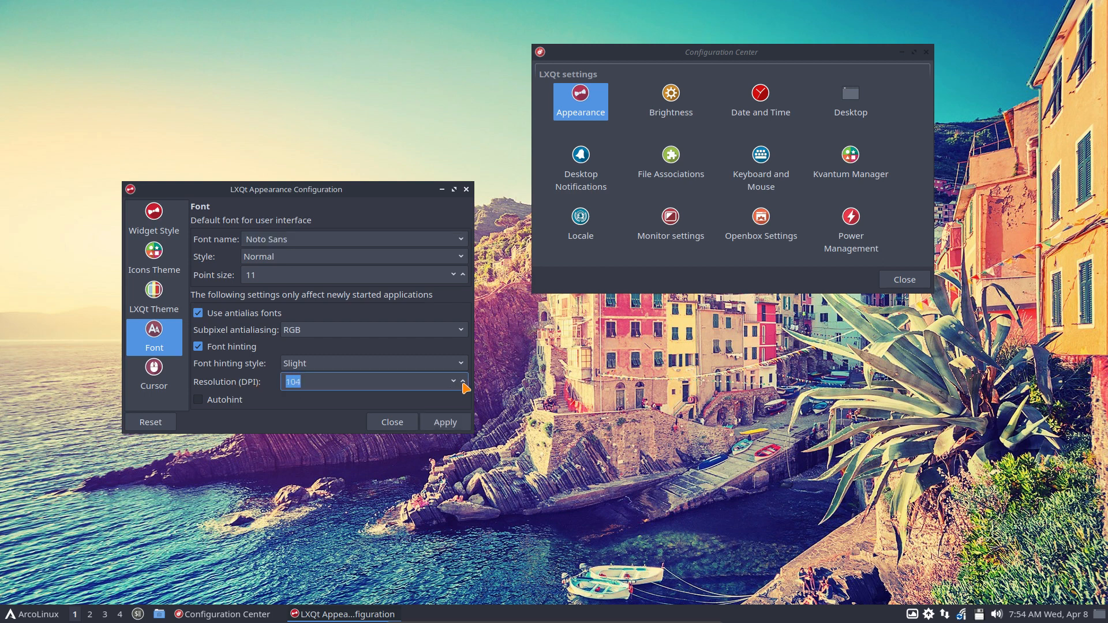
click(456, 421)
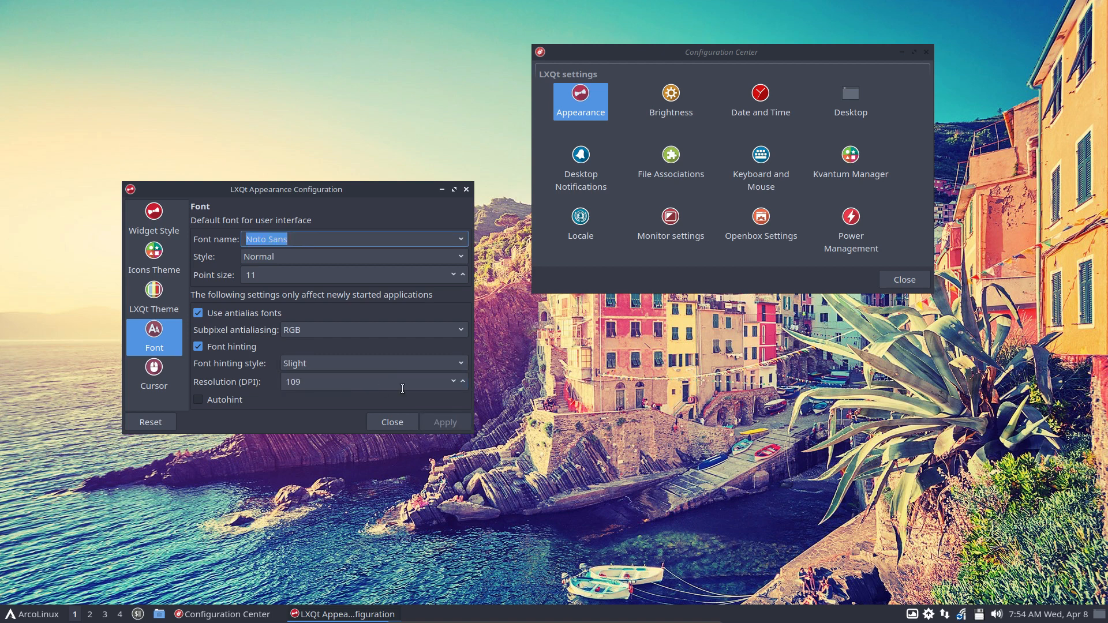
click(453, 386)
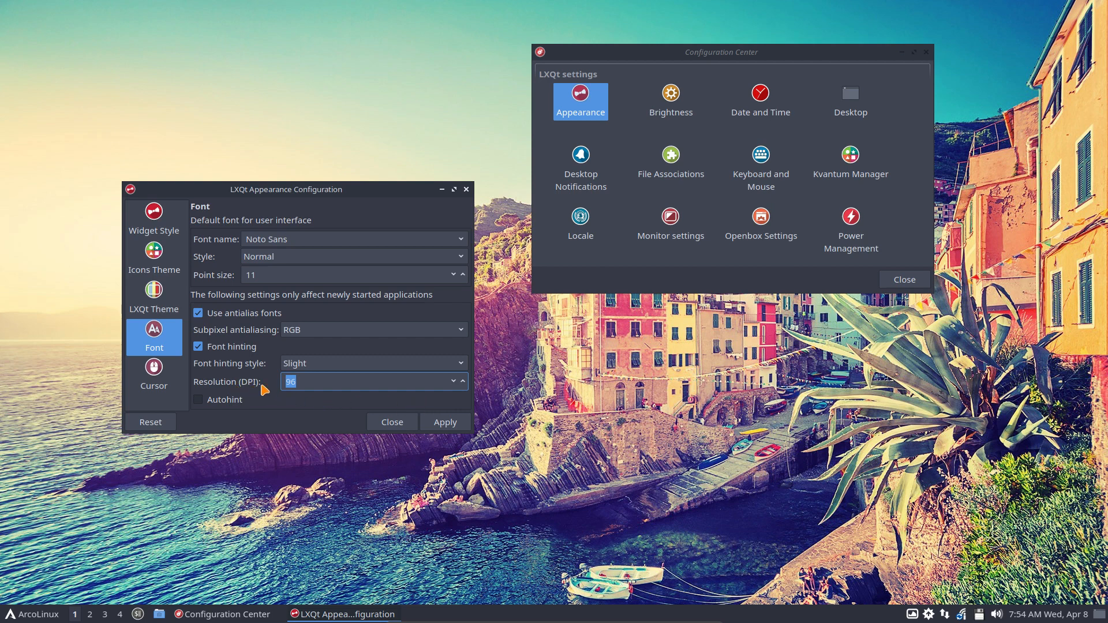
click(444, 422)
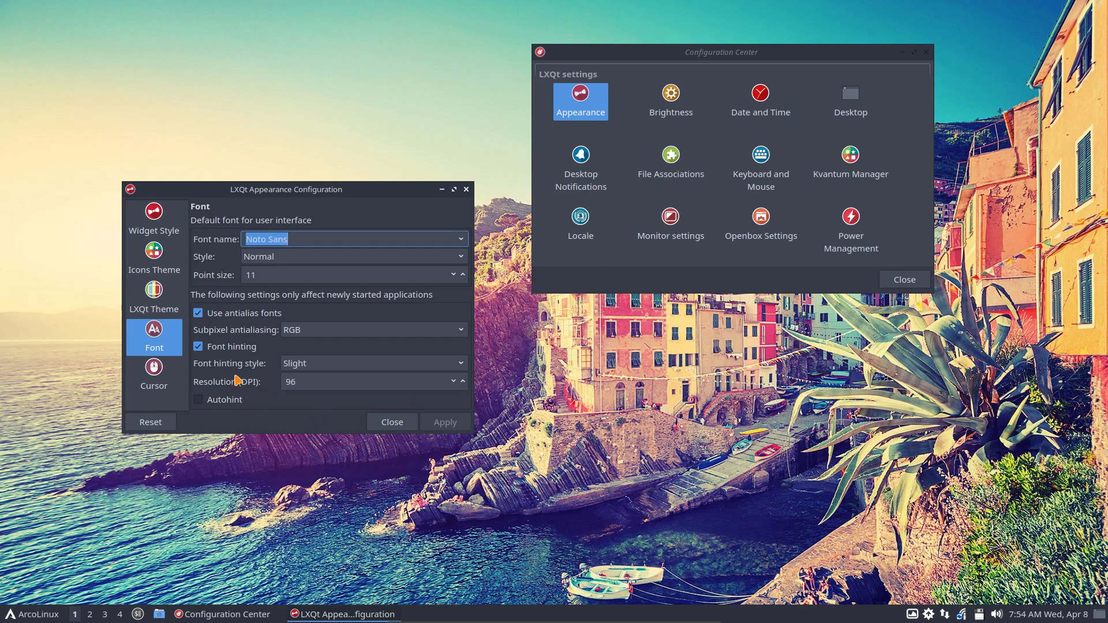
Open the LXQt theme settings and examine how the main menu and its submenus look with the Arc-dark theme
click(161, 303)
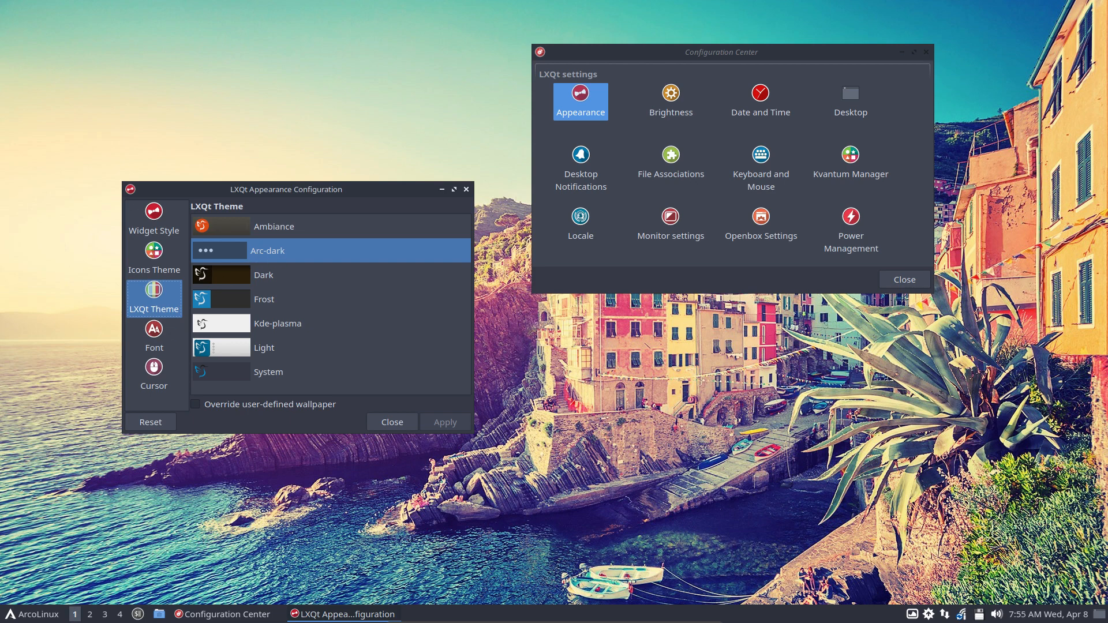
click(37, 616)
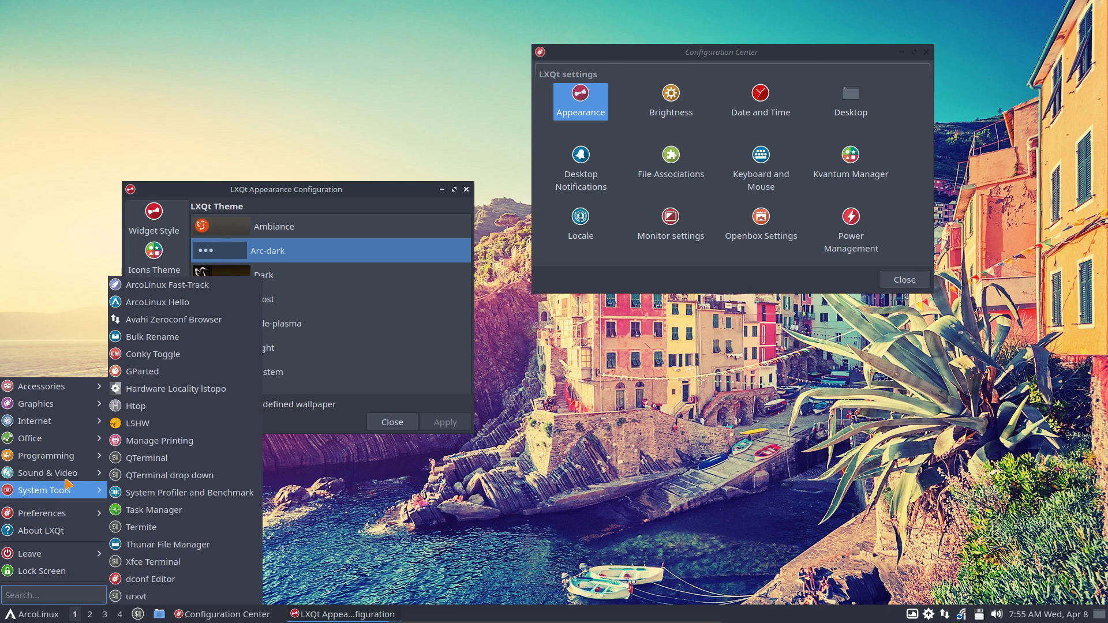
mouse_move(67, 424)
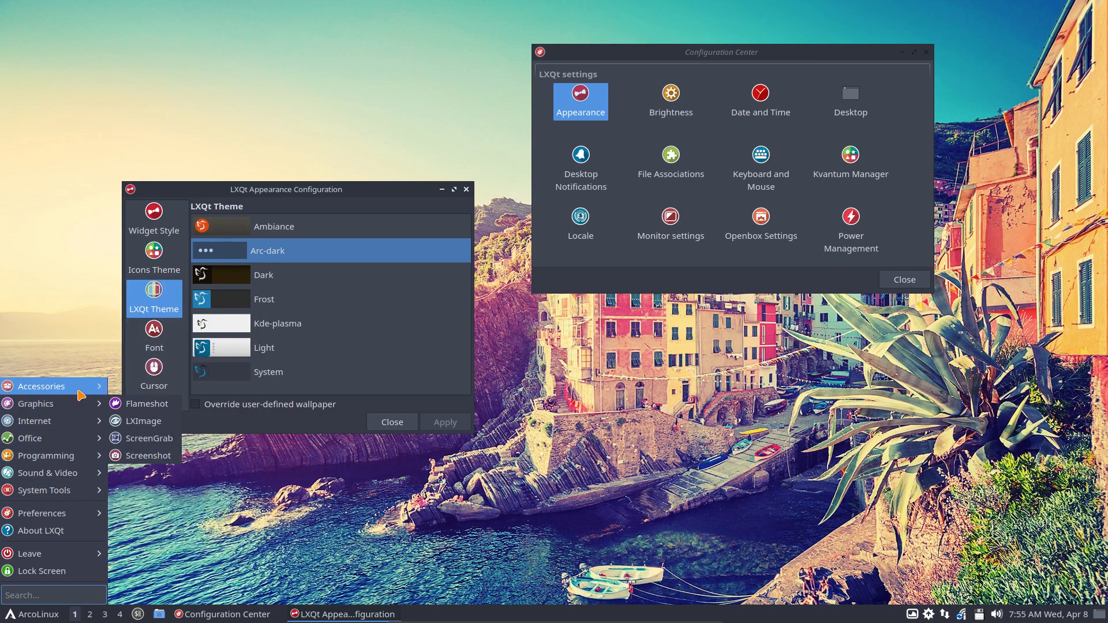
mouse_move(83, 390)
click(276, 238)
Apply the Ambiance LXQt theme and check how the main menu looks with it
click(277, 237)
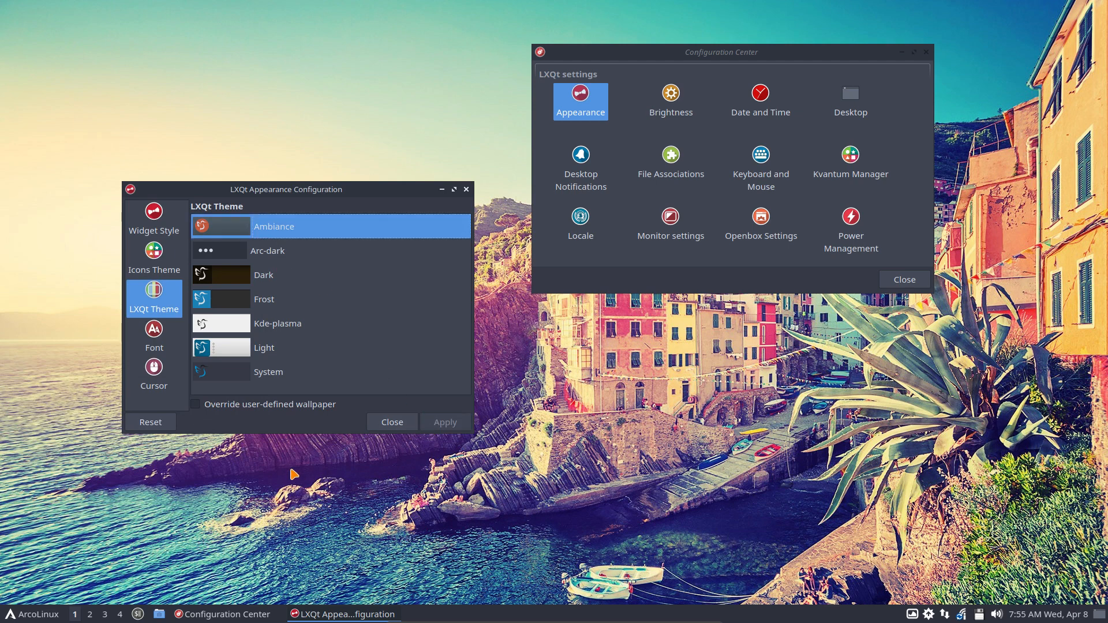
click(26, 616)
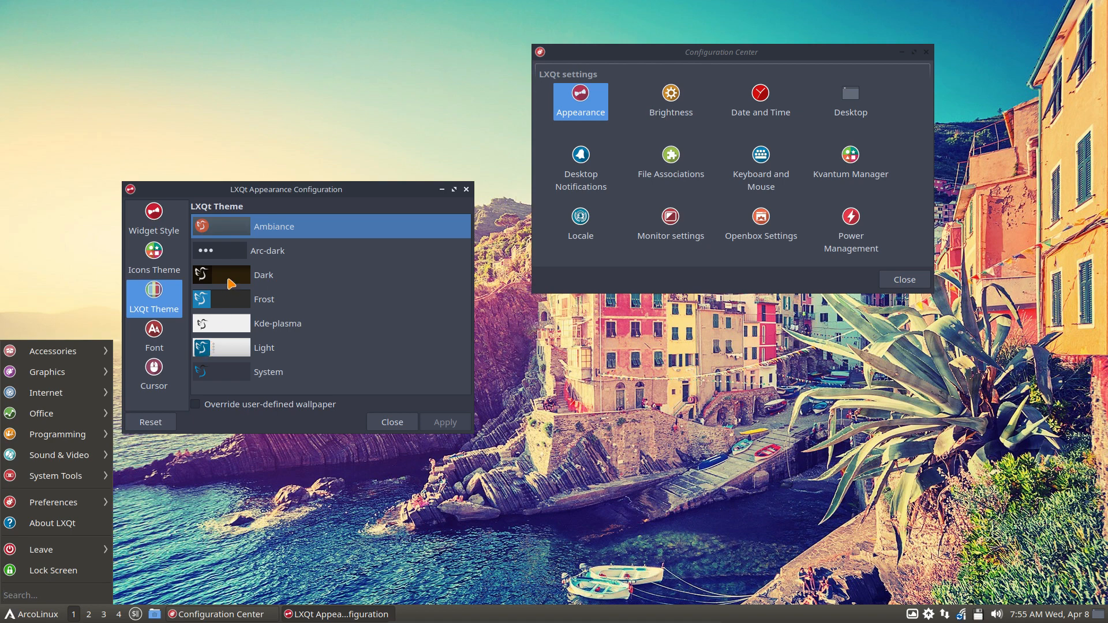
click(256, 263)
Apply the Kde-plasma LXQt theme and check how the main menu looks with it
click(283, 323)
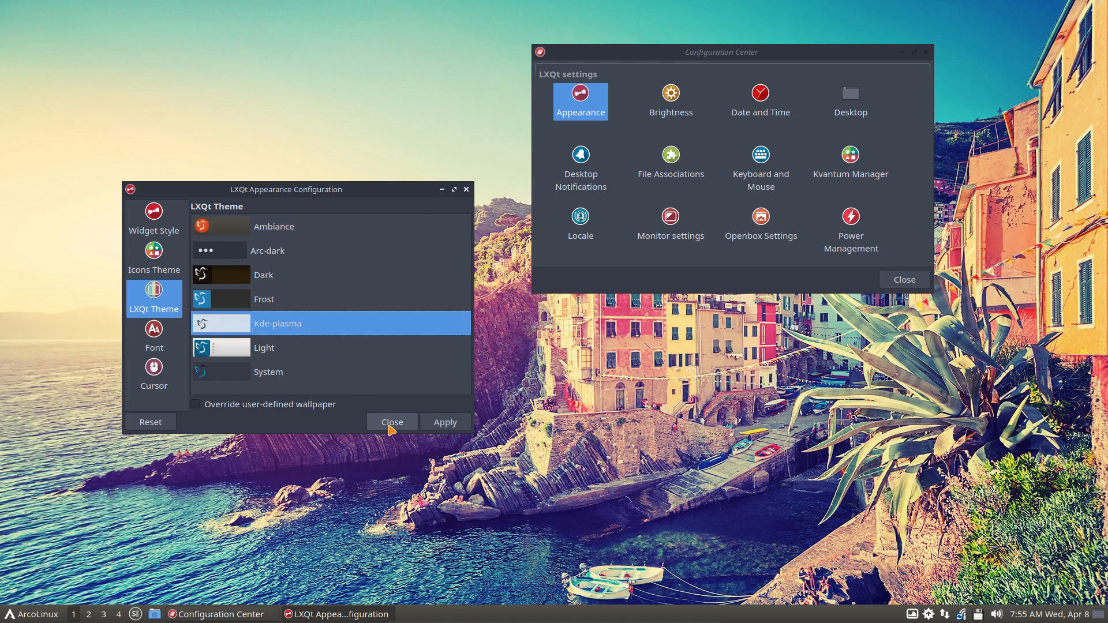
click(445, 423)
click(21, 616)
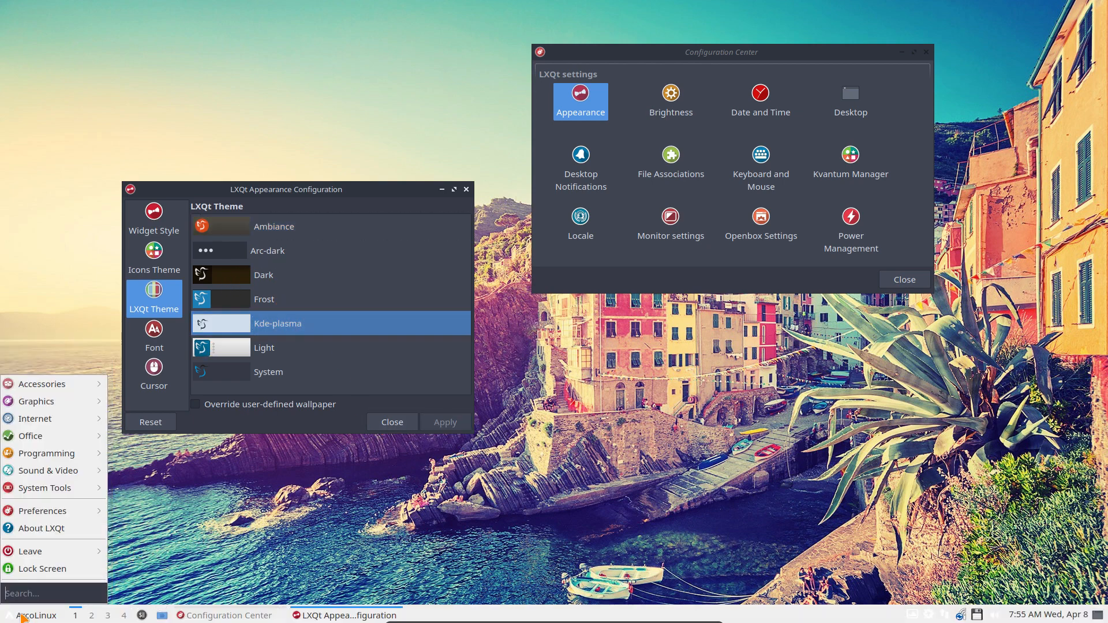
click(212, 513)
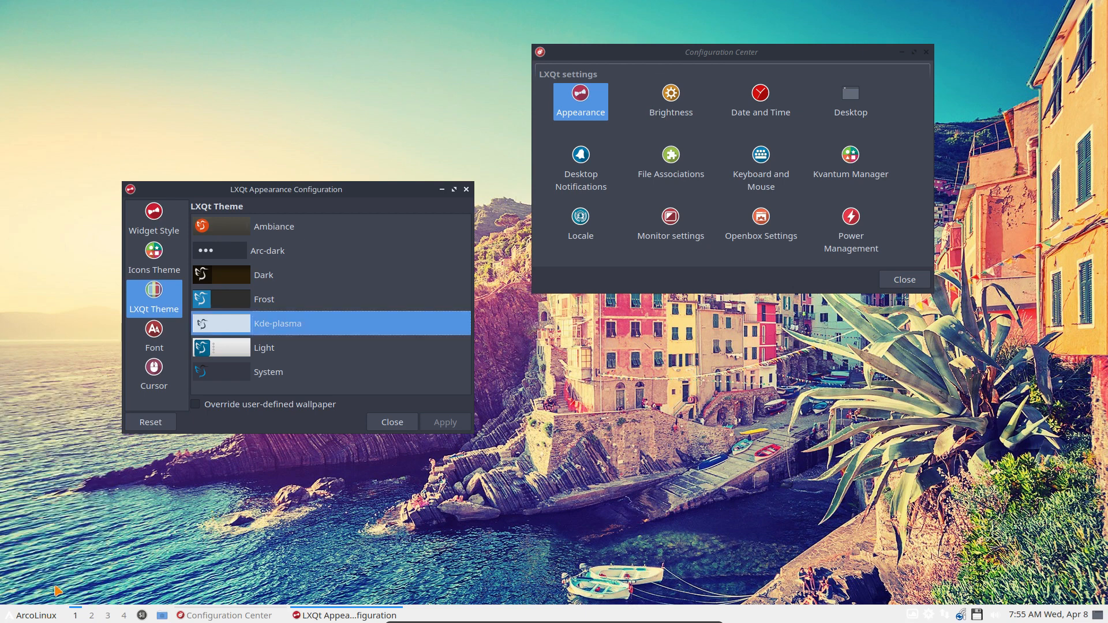
click(32, 614)
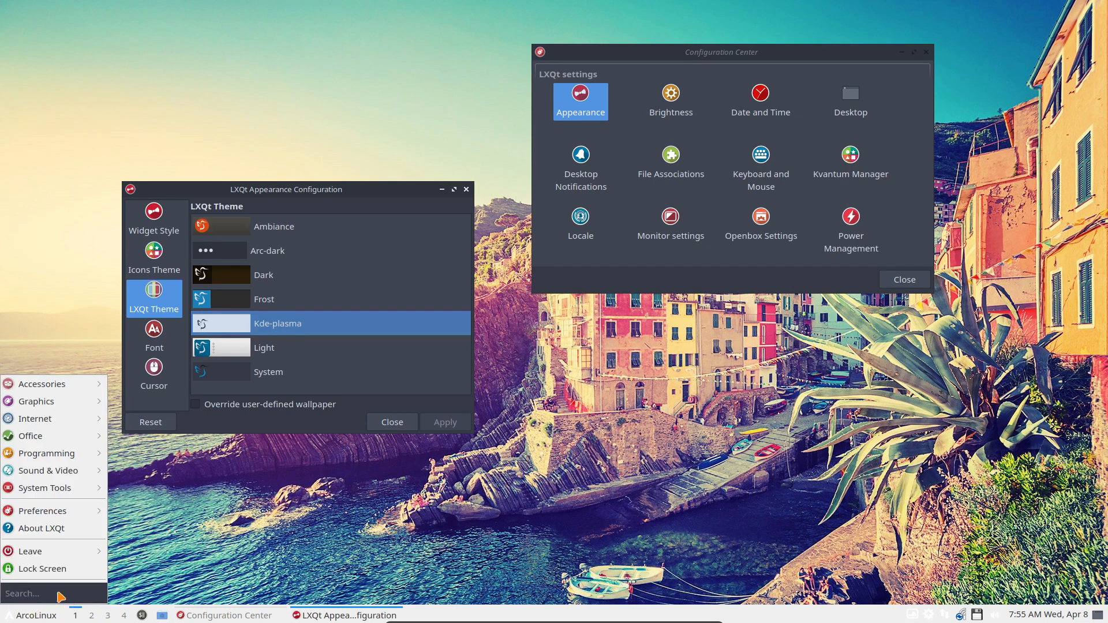
click(244, 379)
Apply the Light LXQt theme and check the main menu and its Accessories submenu
click(264, 347)
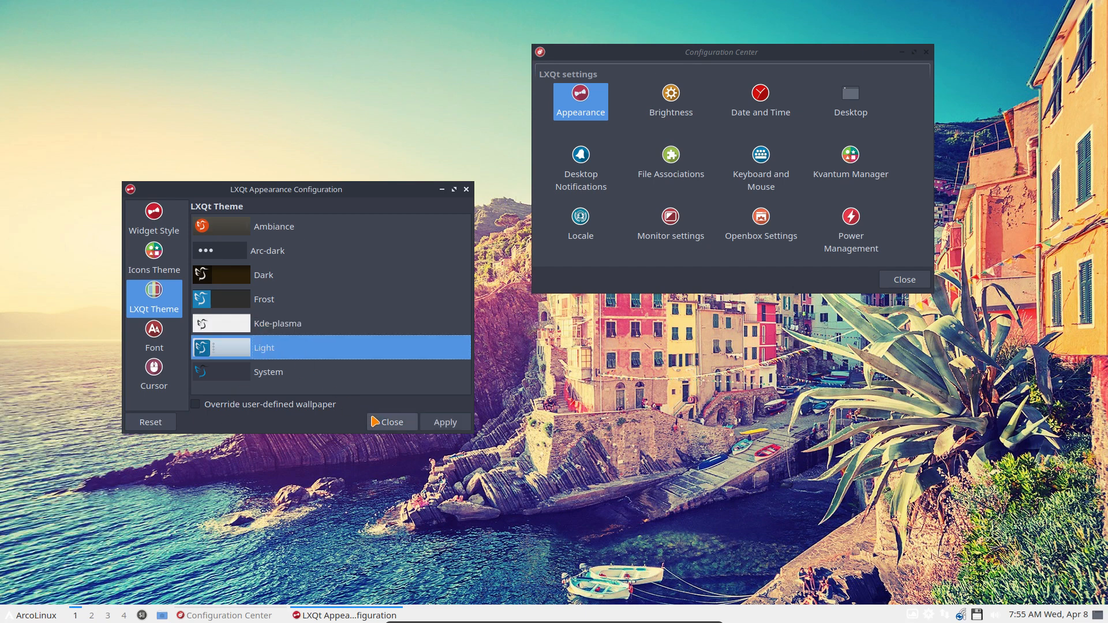
click(445, 423)
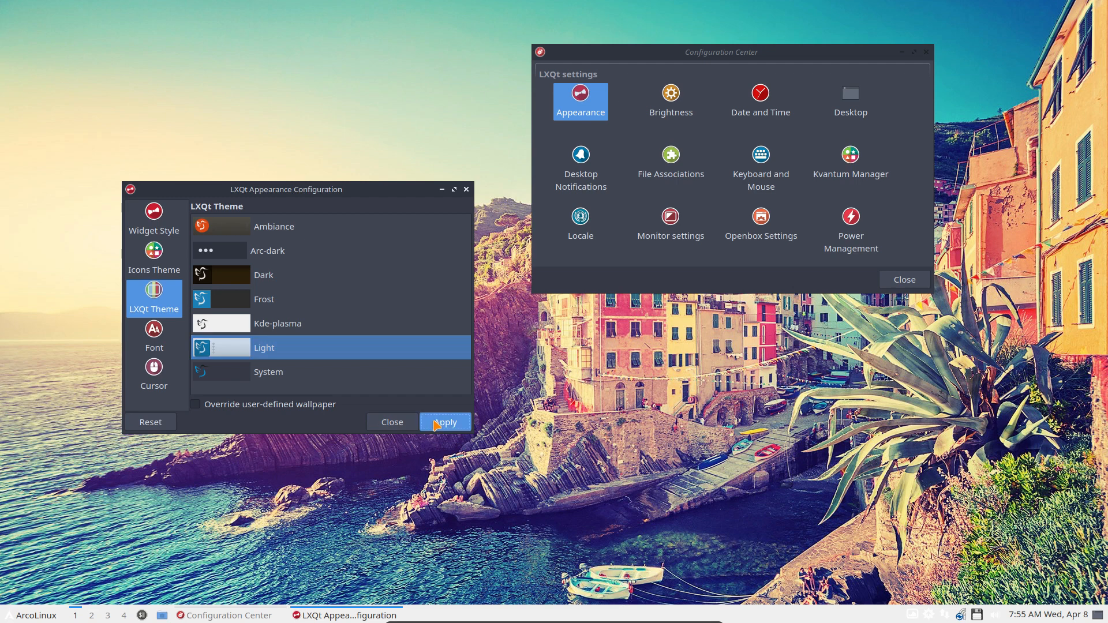
click(32, 615)
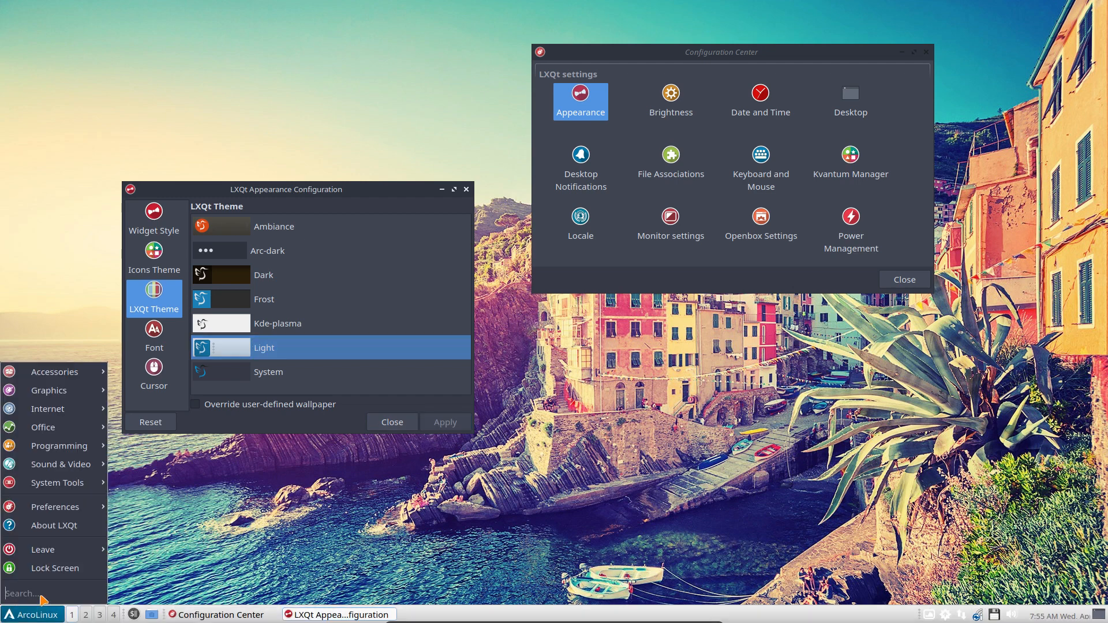
mouse_move(58, 377)
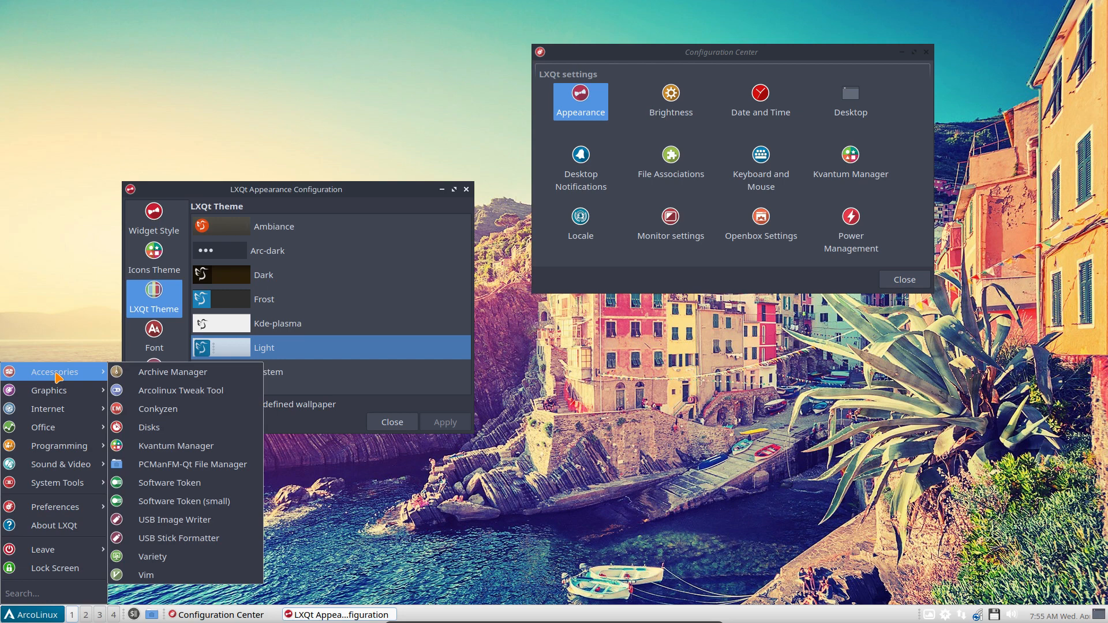
click(322, 382)
Apply the System LXQt theme and check how the main menu looks with it
click(290, 376)
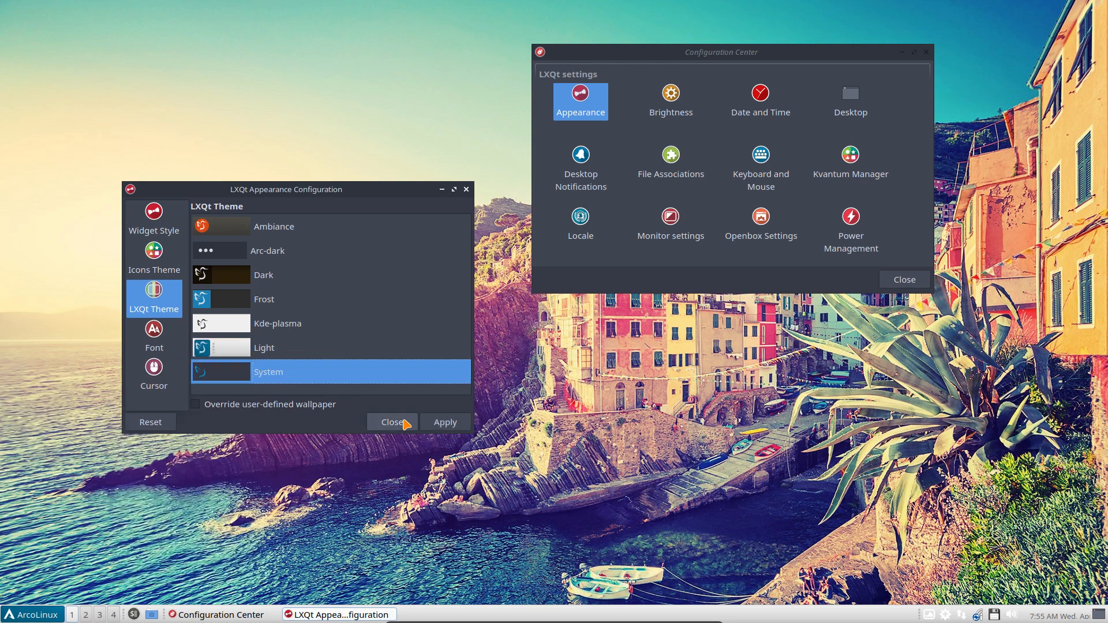
click(445, 422)
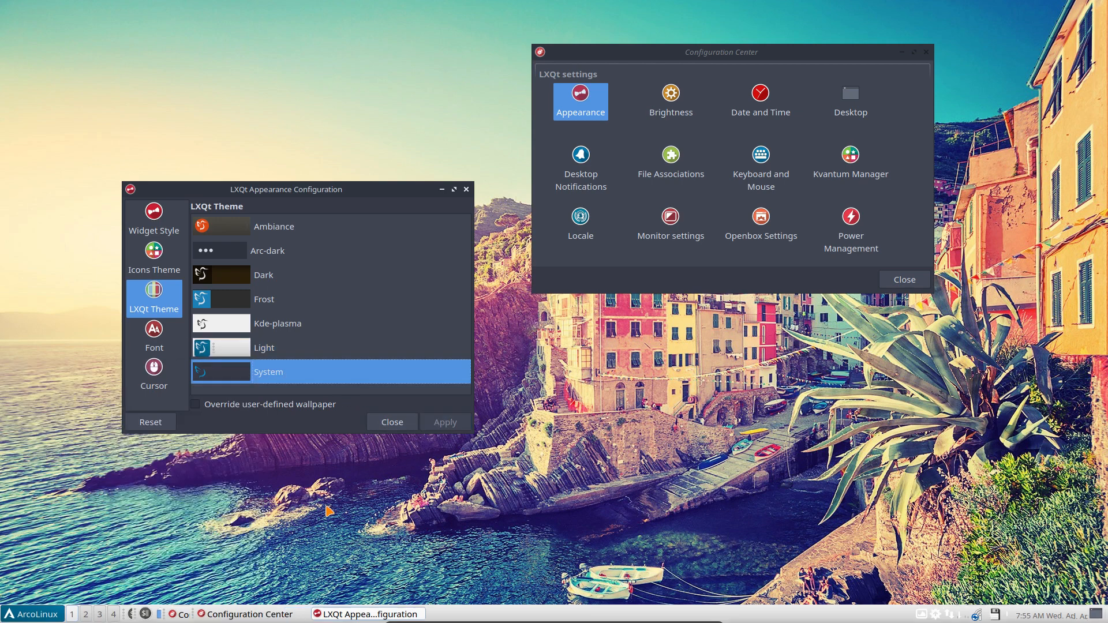
click(21, 618)
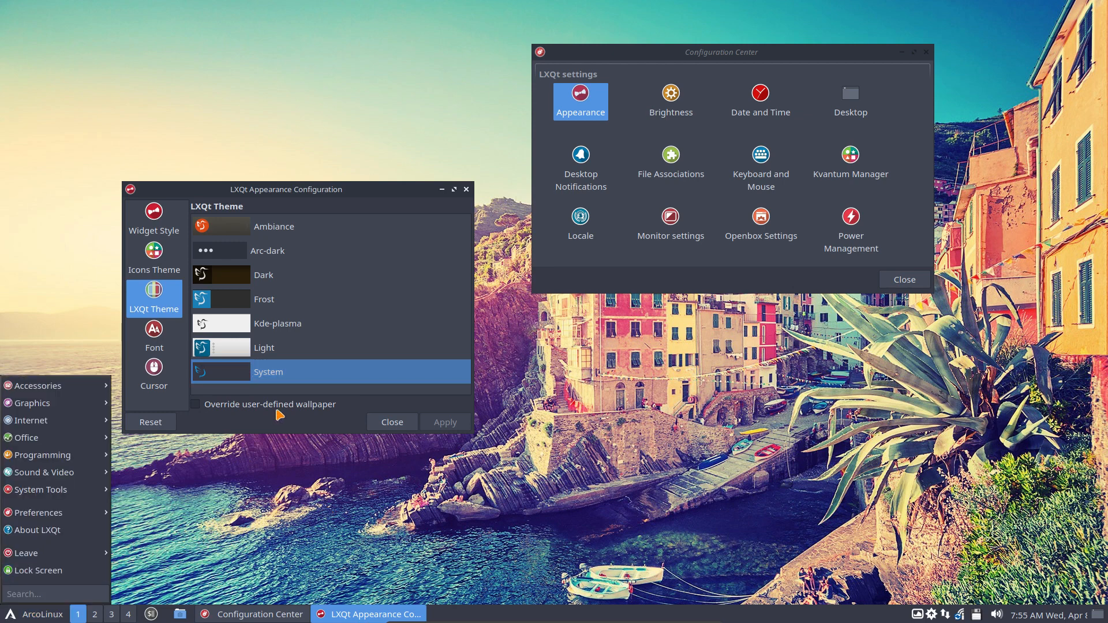
click(267, 303)
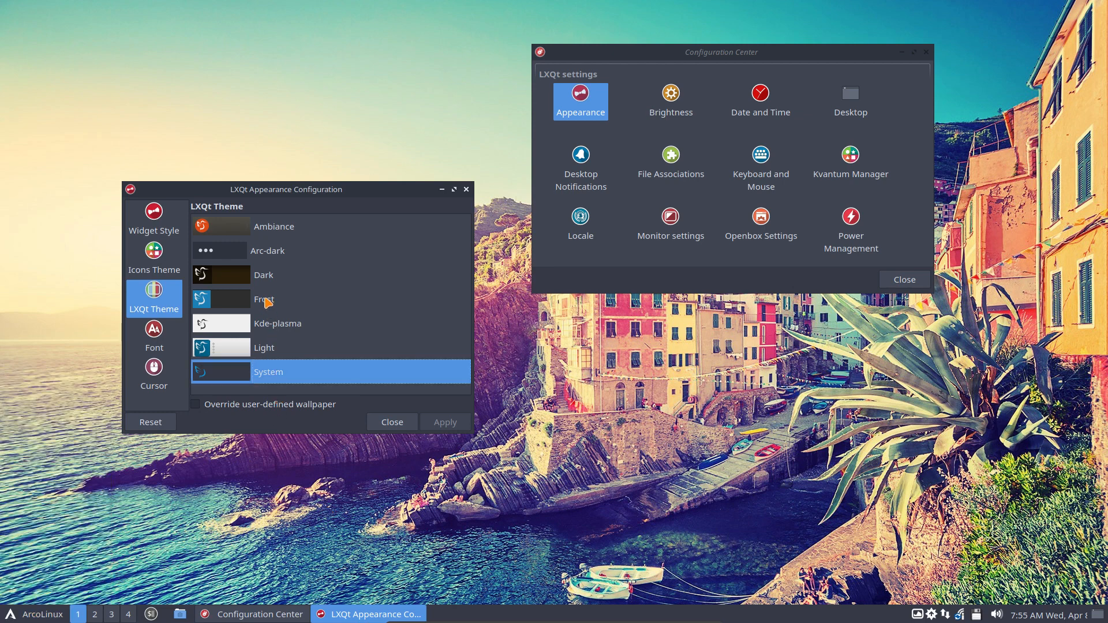
Apply the Frost LXQt theme and check how the main menu looks with it
click(264, 299)
click(445, 422)
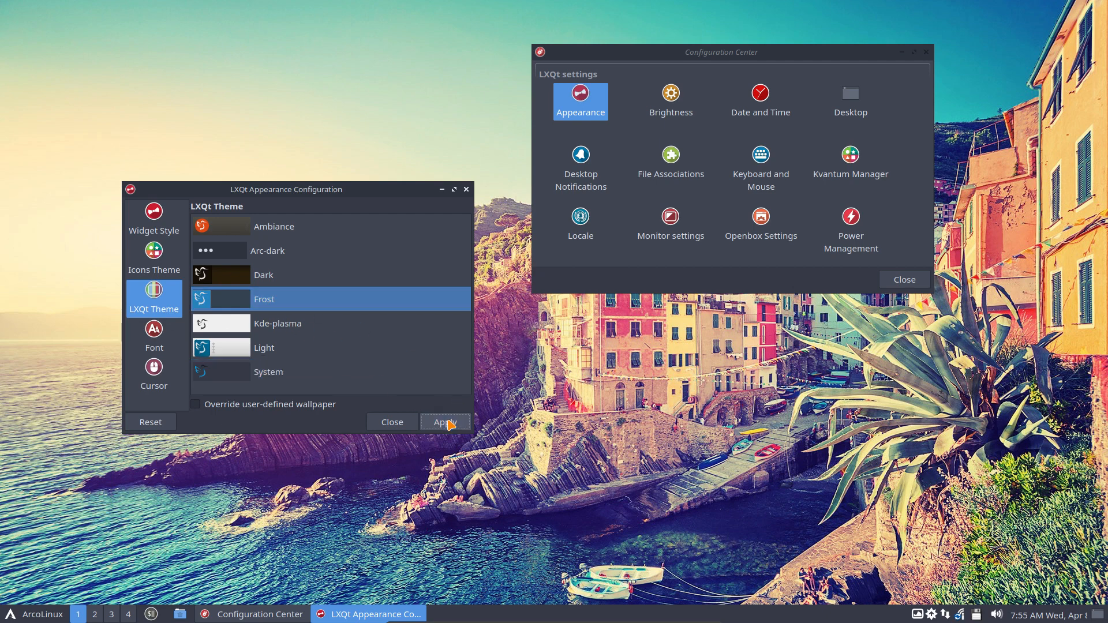
click(54, 615)
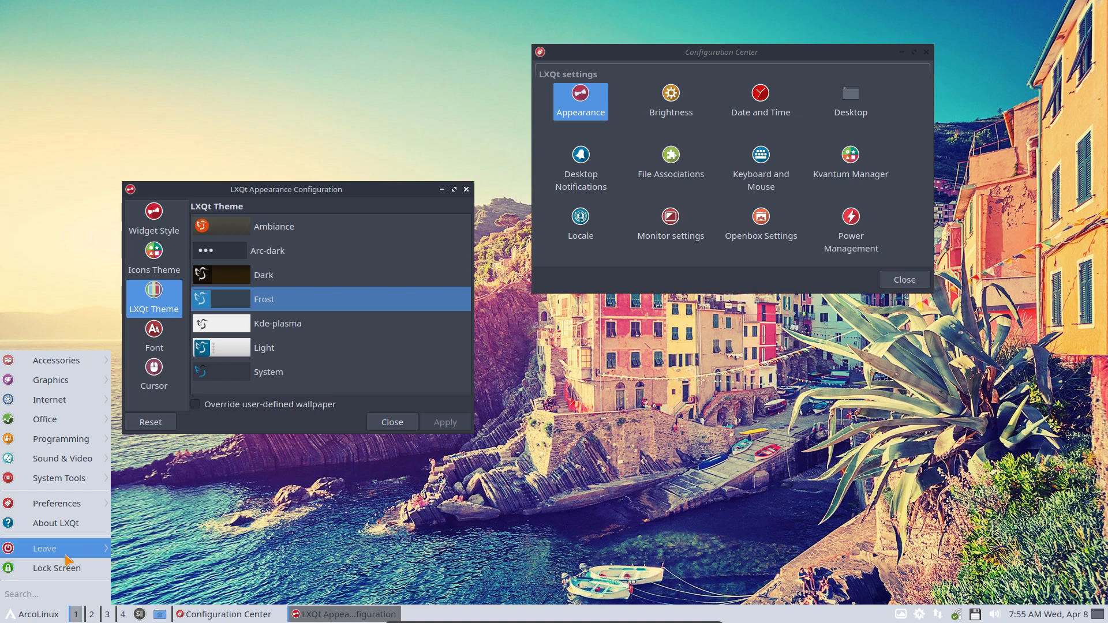
click(250, 273)
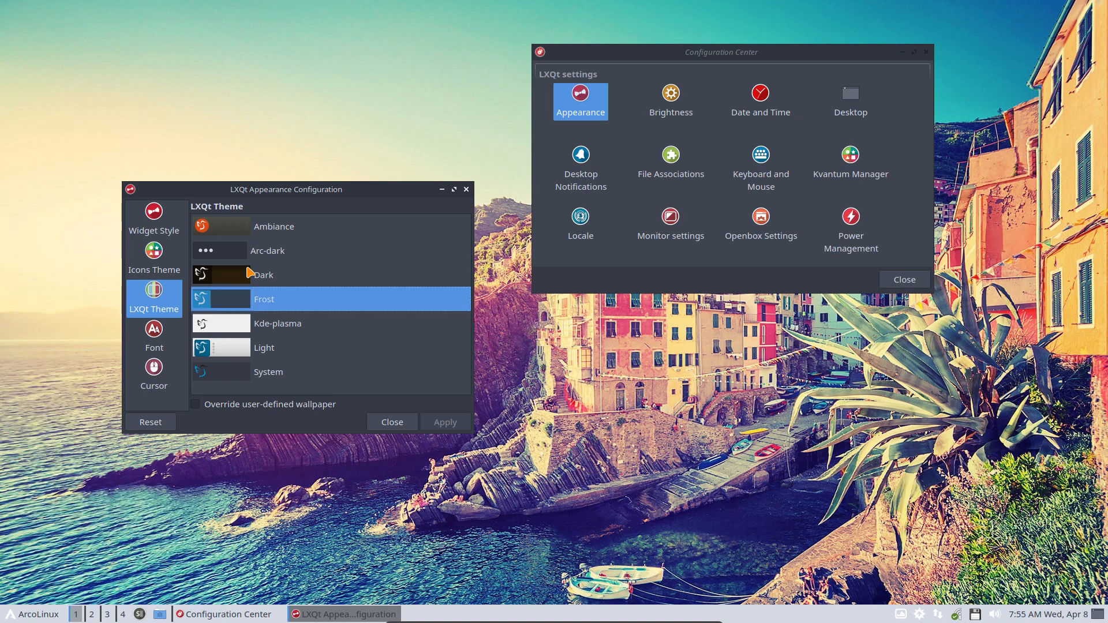
Apply the Dark LXQt theme and check the main menu with its Internet and Accessories submenus
click(283, 279)
click(445, 421)
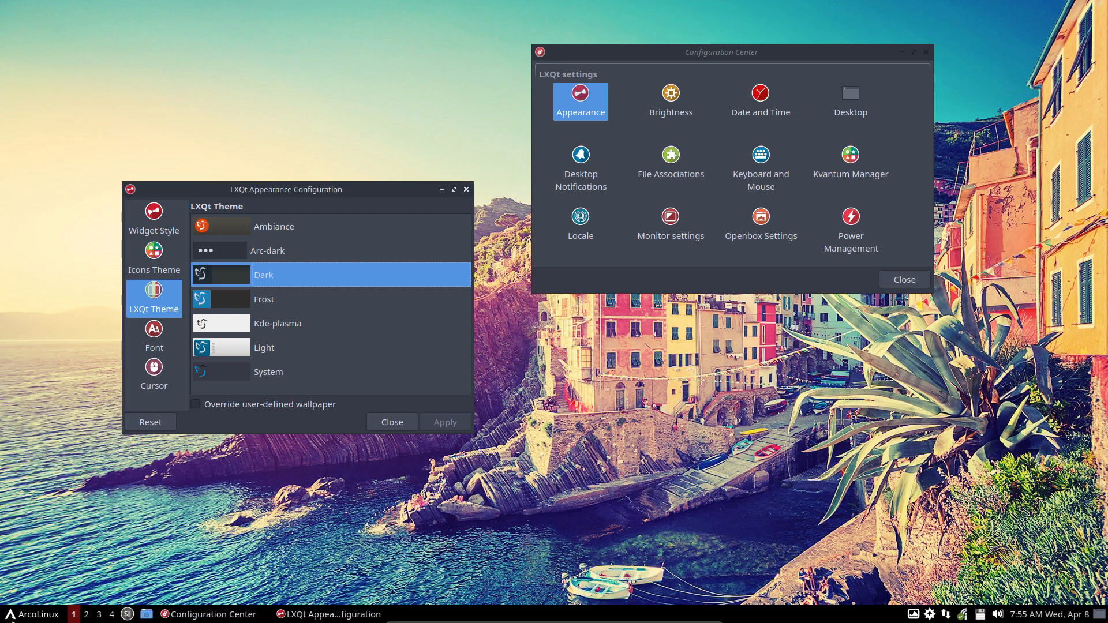
click(32, 614)
mouse_move(69, 395)
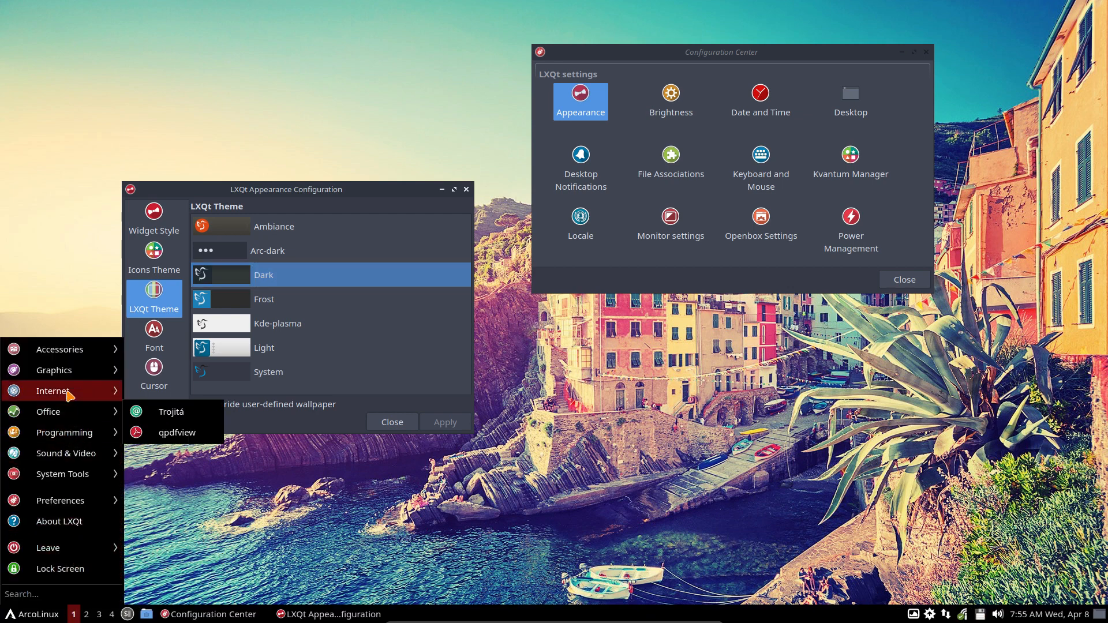
mouse_move(73, 359)
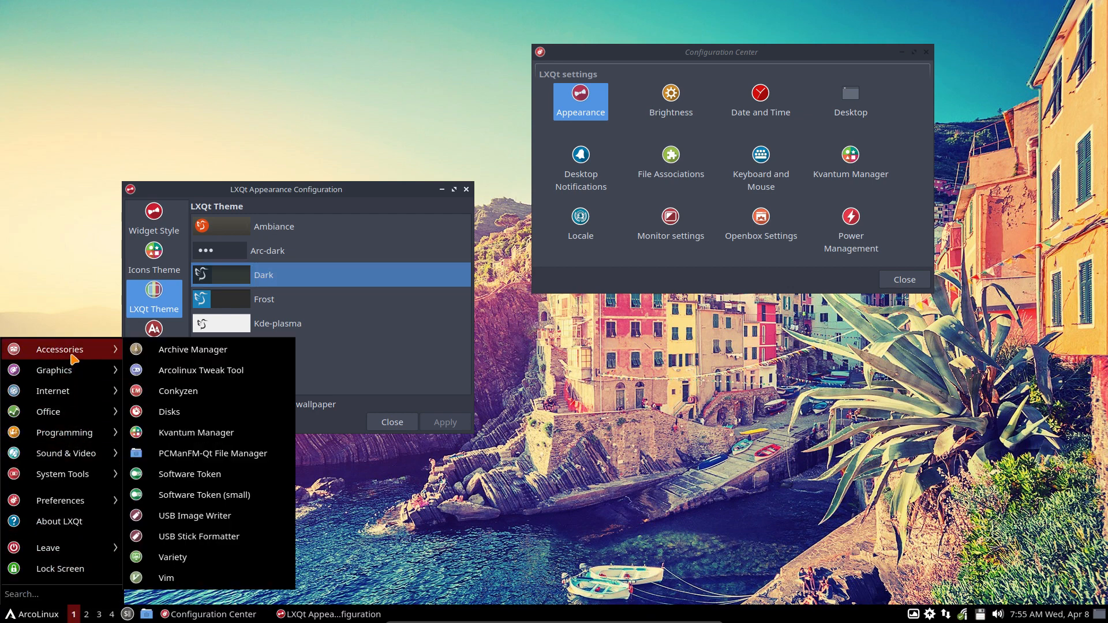
click(288, 250)
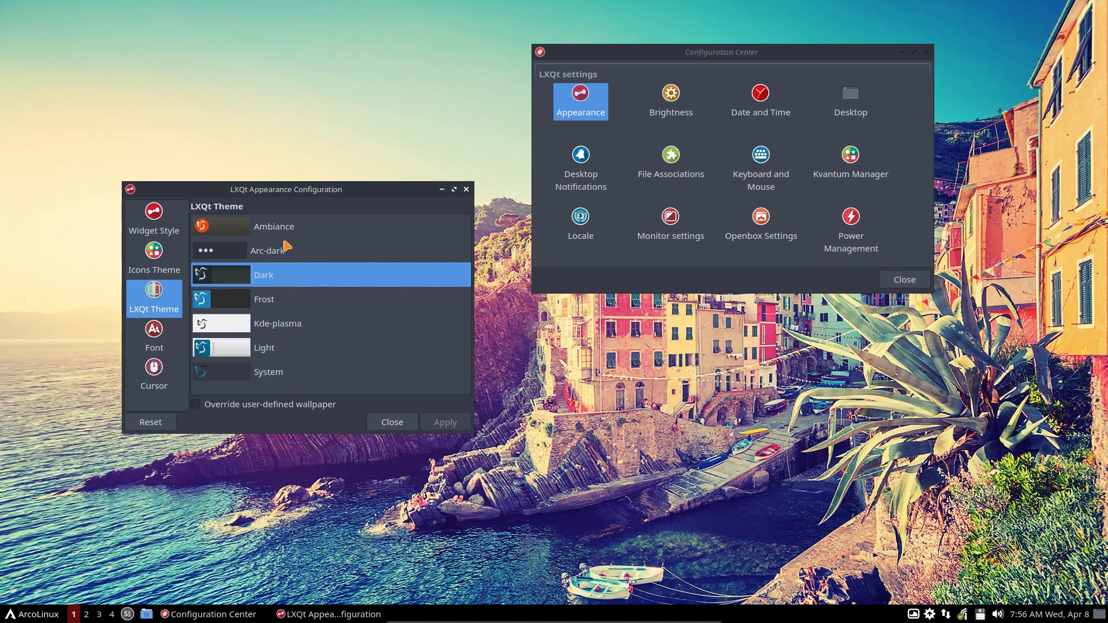
Apply the Arc-dark LXQt theme again and check the main menu with it
click(280, 250)
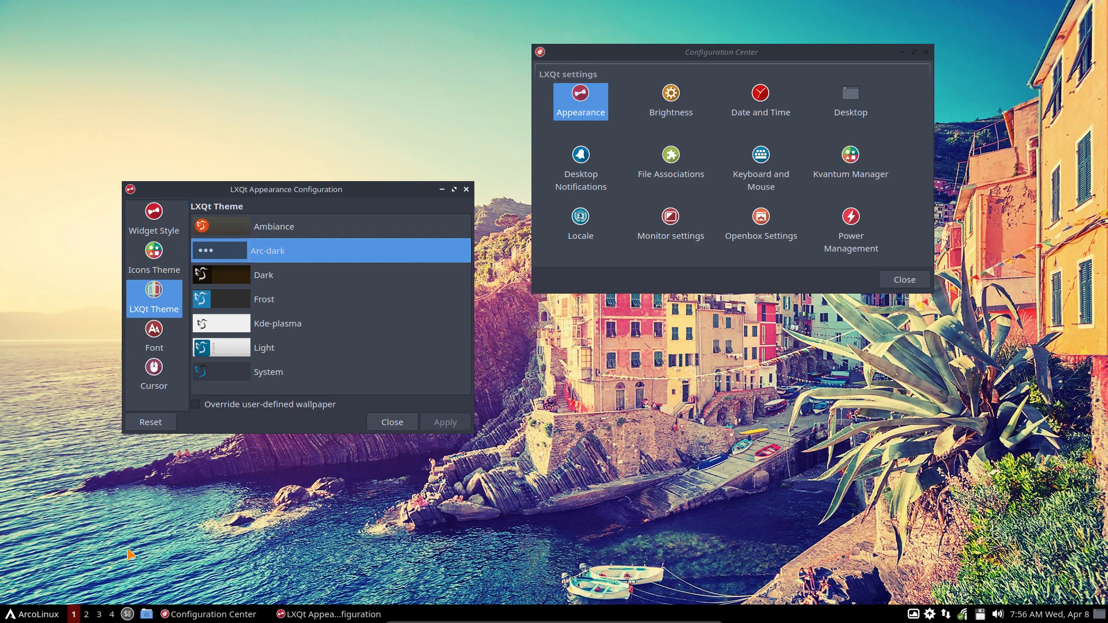
click(24, 618)
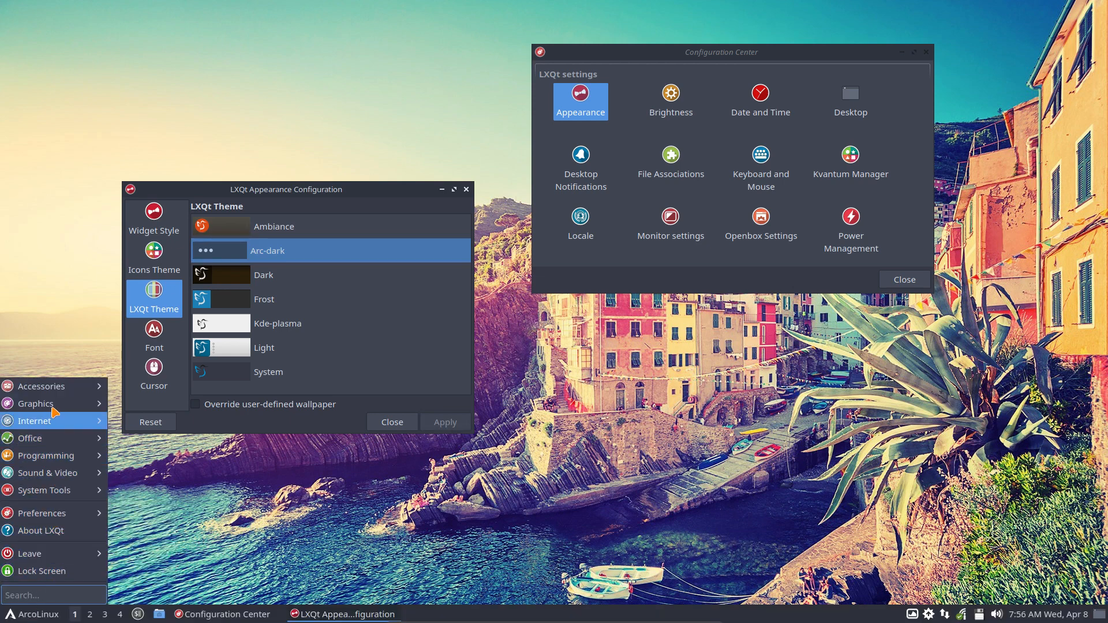
click(167, 259)
Browse the available icon themes and apply Surfn Papirus Blue
click(153, 257)
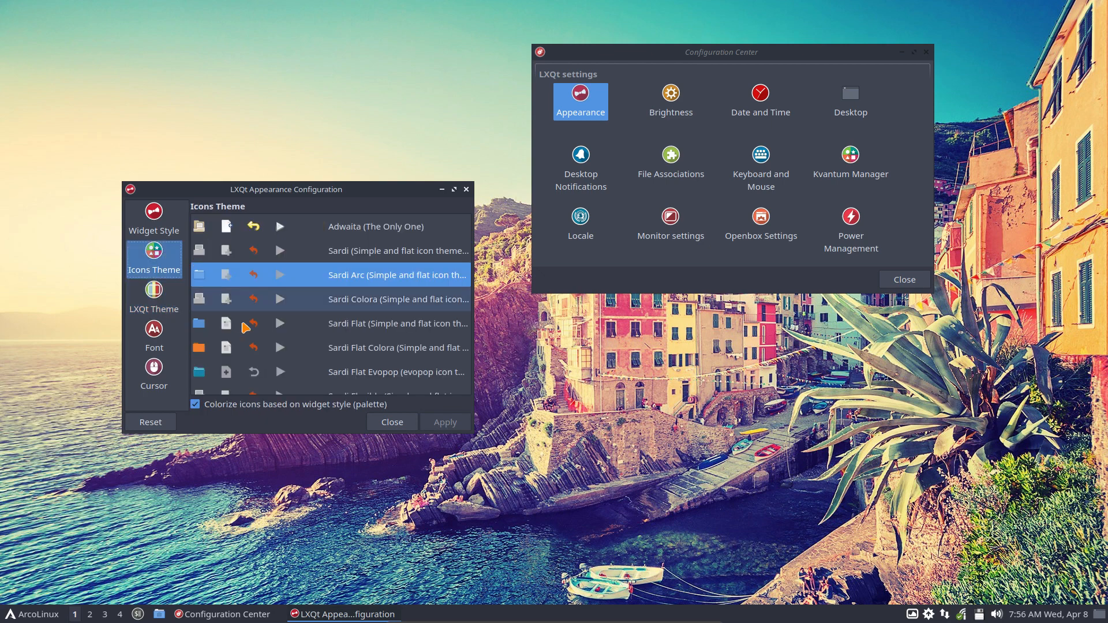
scroll(260, 344, down, 5)
scroll(263, 345, down, 5)
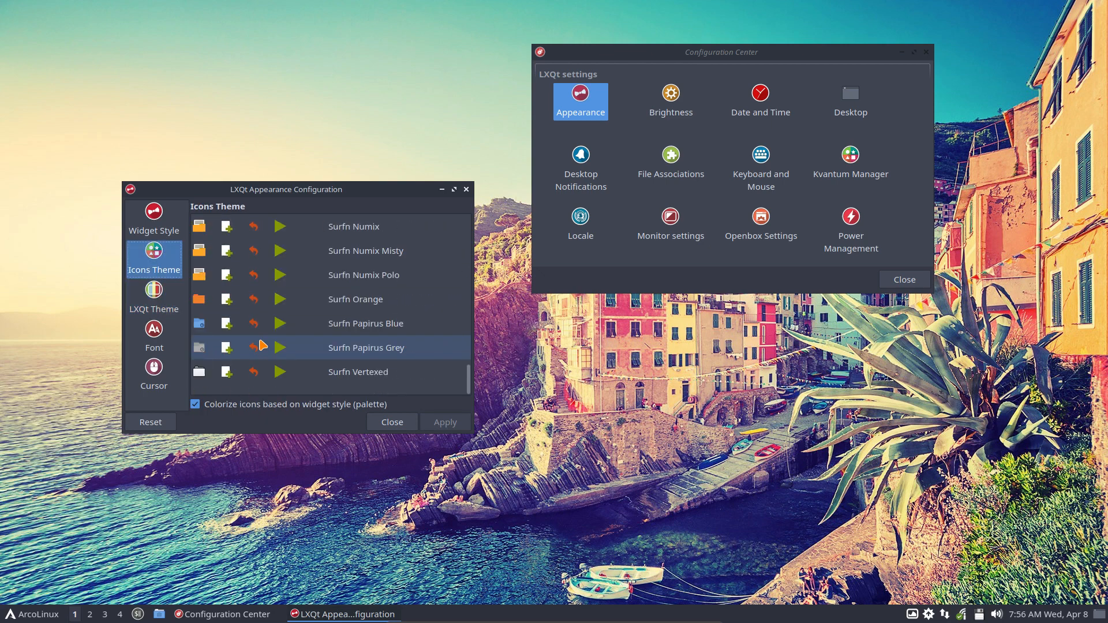
scroll(263, 345, up, 10)
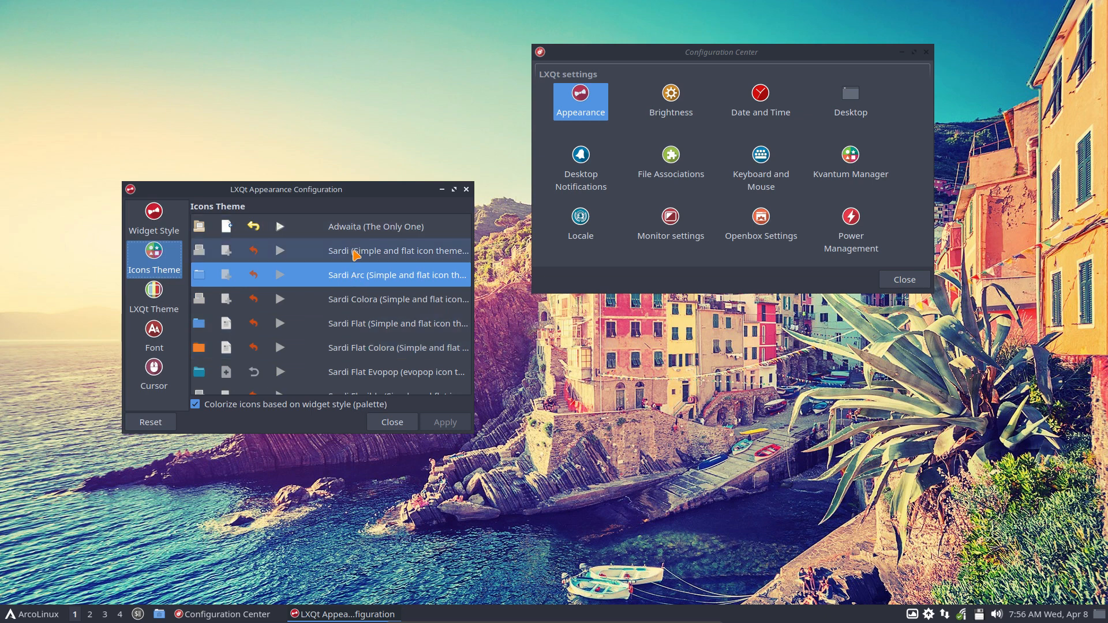
scroll(353, 276, down, 10)
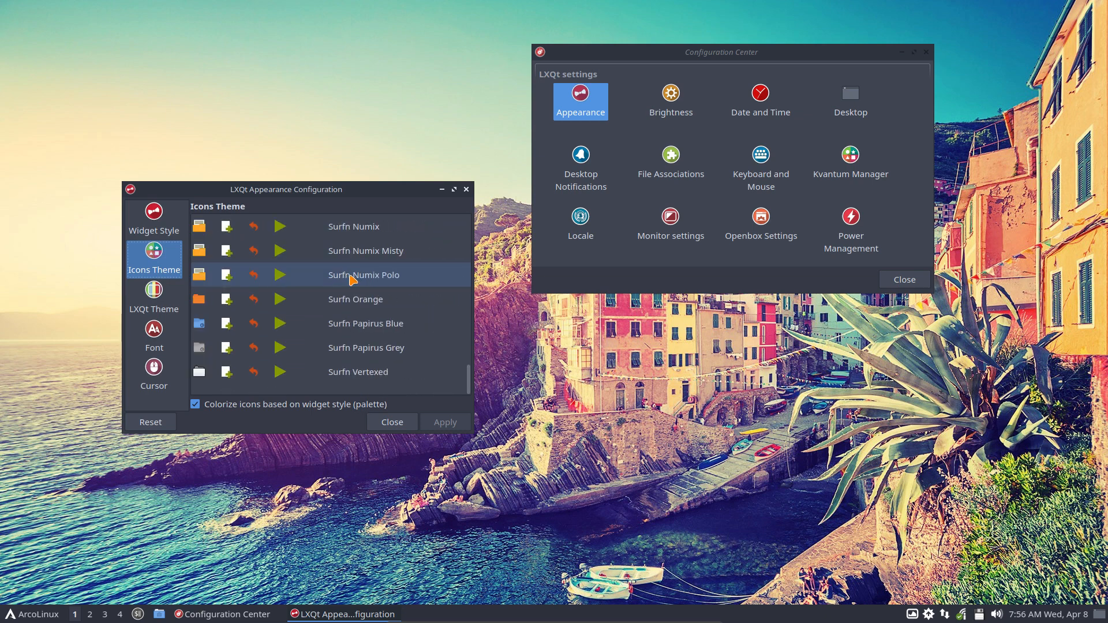
click(361, 323)
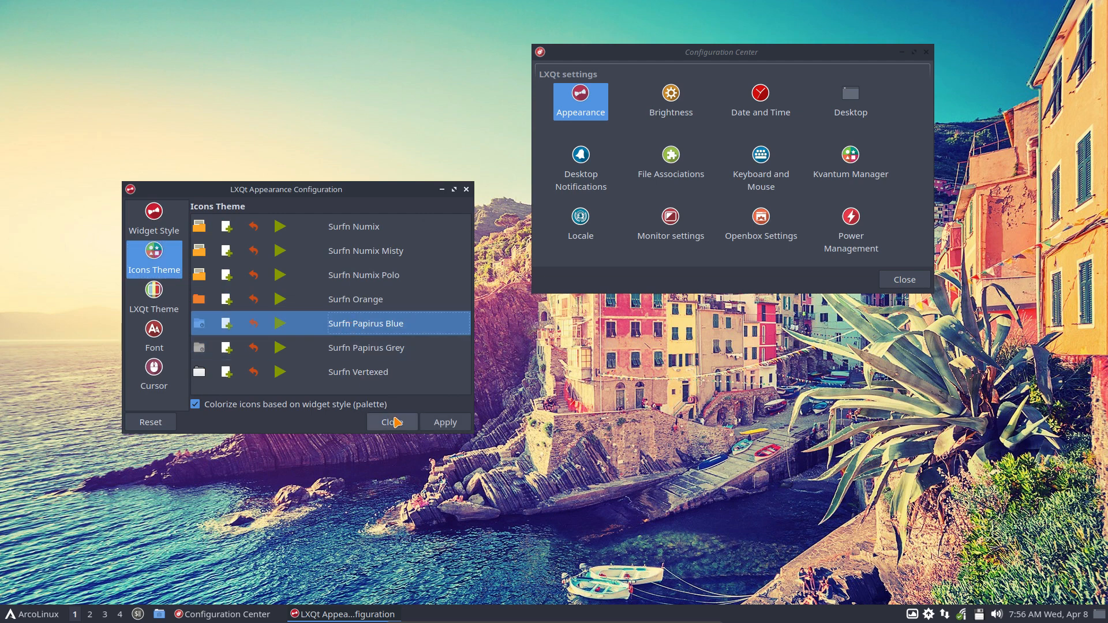
click(445, 423)
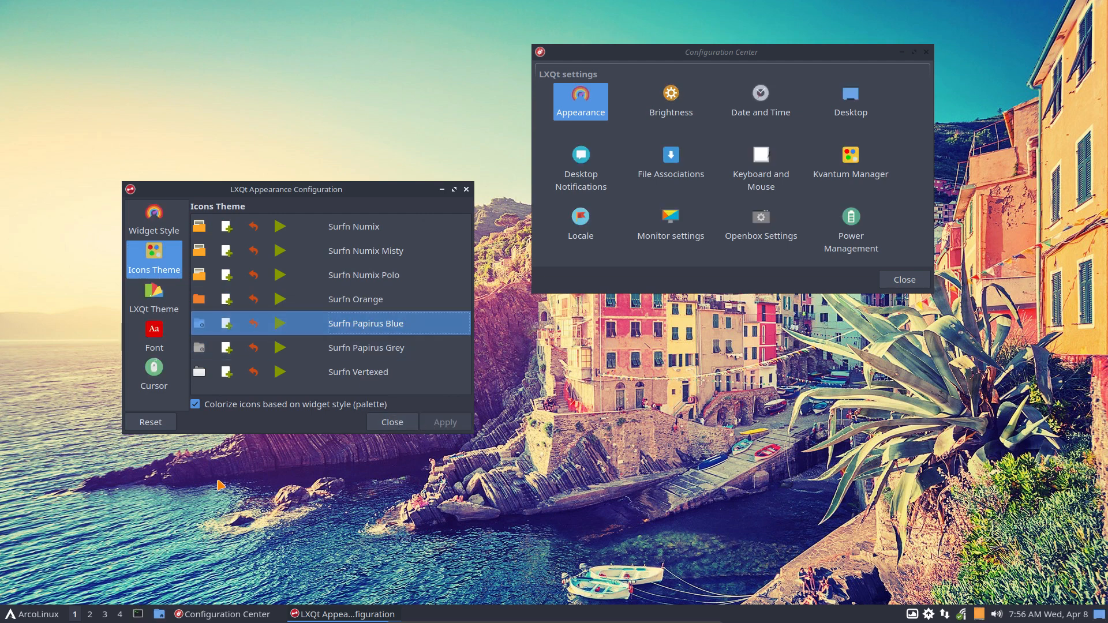
Check how the main menu and its Preferences, Sound & Video and Internet entries look with the new icons
click(47, 614)
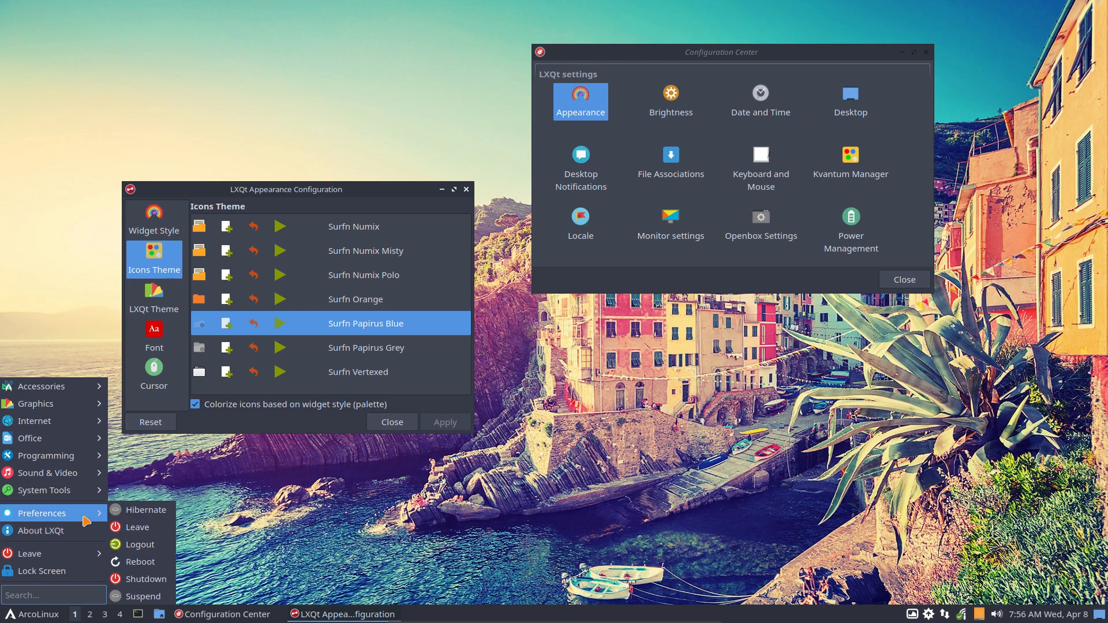
mouse_move(85, 521)
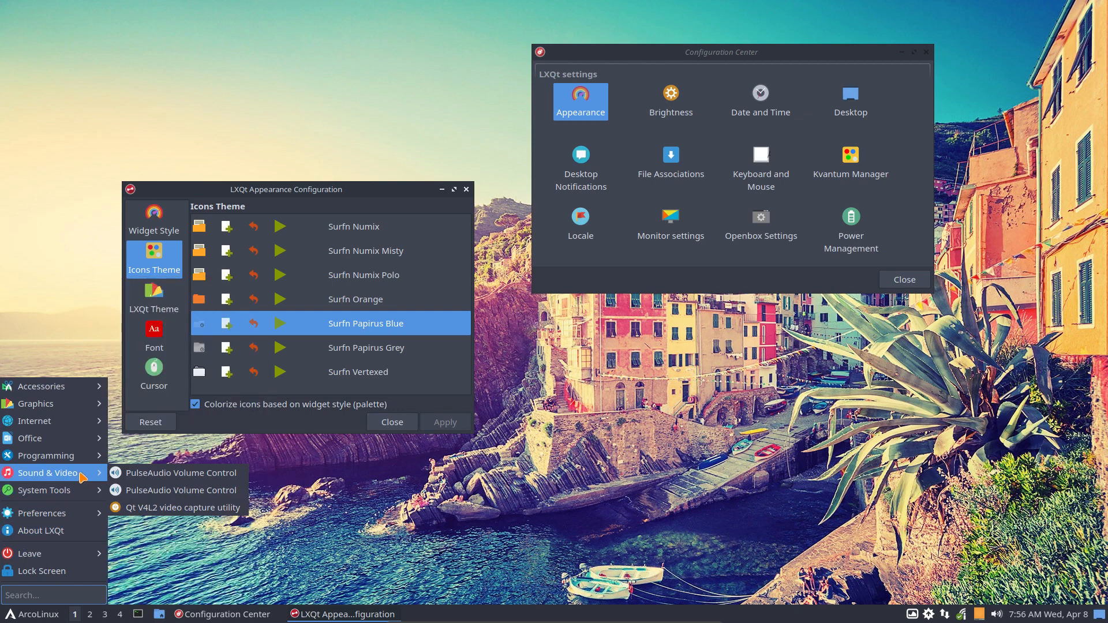
mouse_move(81, 462)
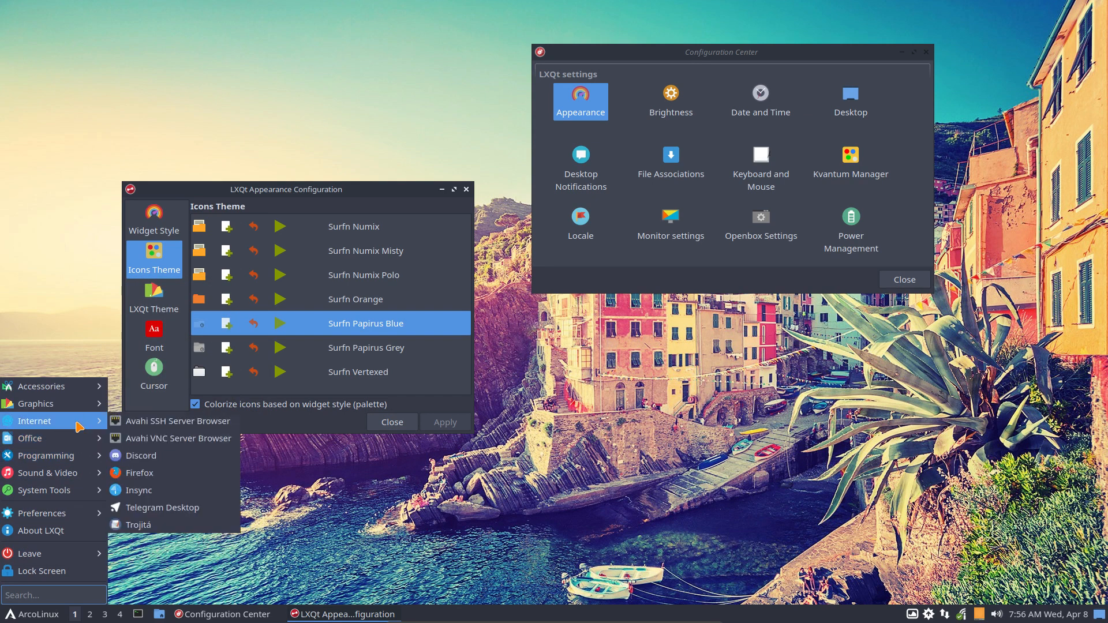
click(68, 279)
Search the package repositories and the AUR for icons with yay in a drop-down terminal
key(F12)
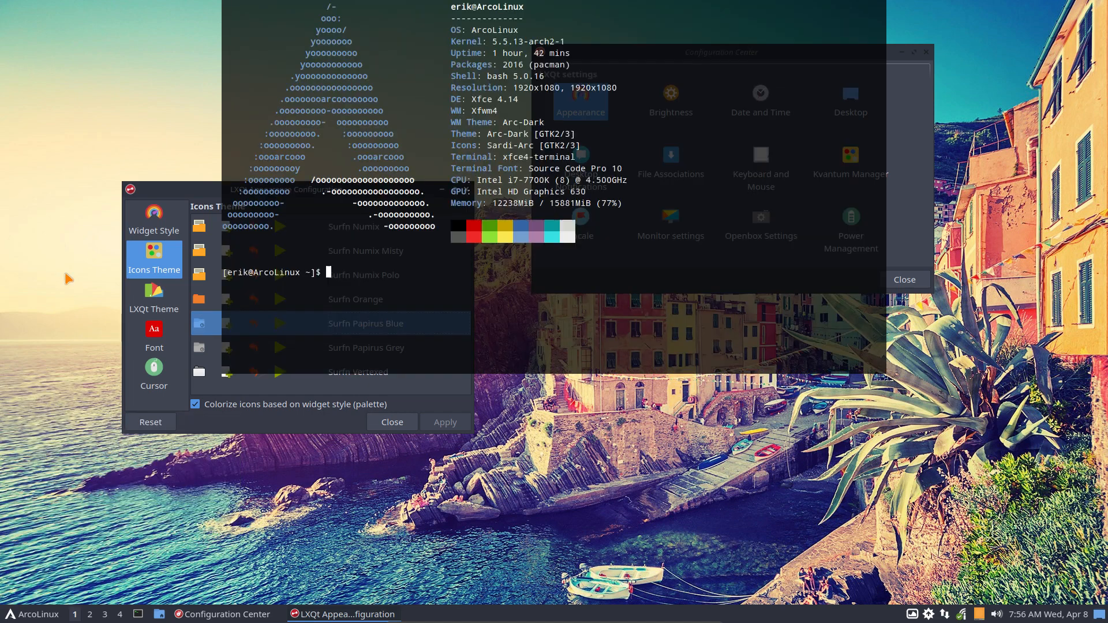
text(yay icons)
key(Return)
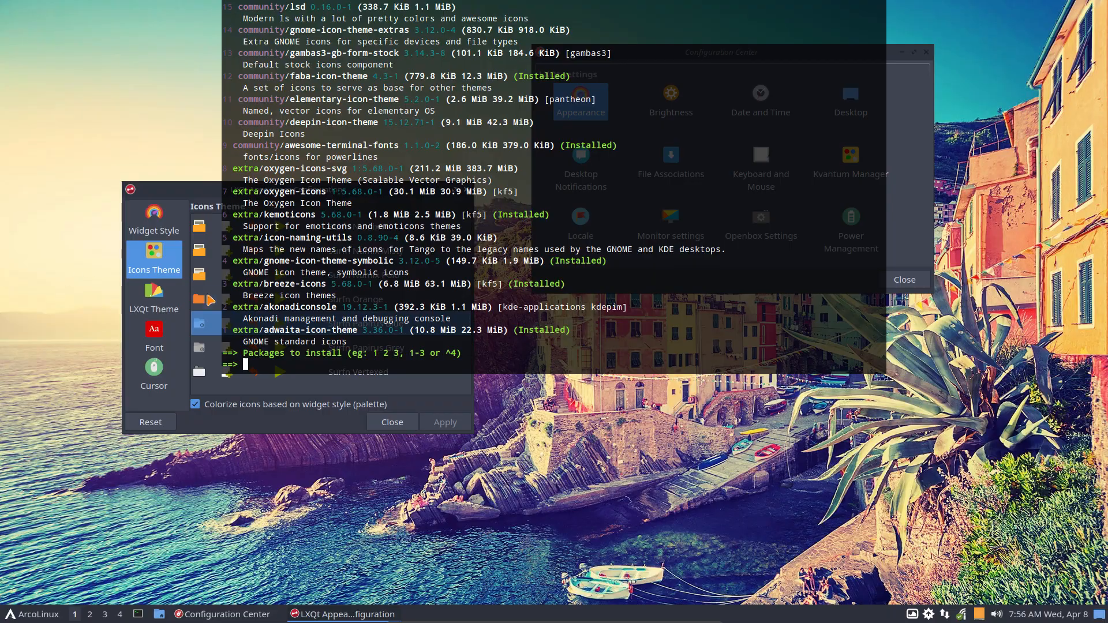
Look through the listed icon packages from the first entry downwards, including the Sardi, weather and Themix icon sets
scroll(393, 297, up, 3)
scroll(393, 297, up, 20)
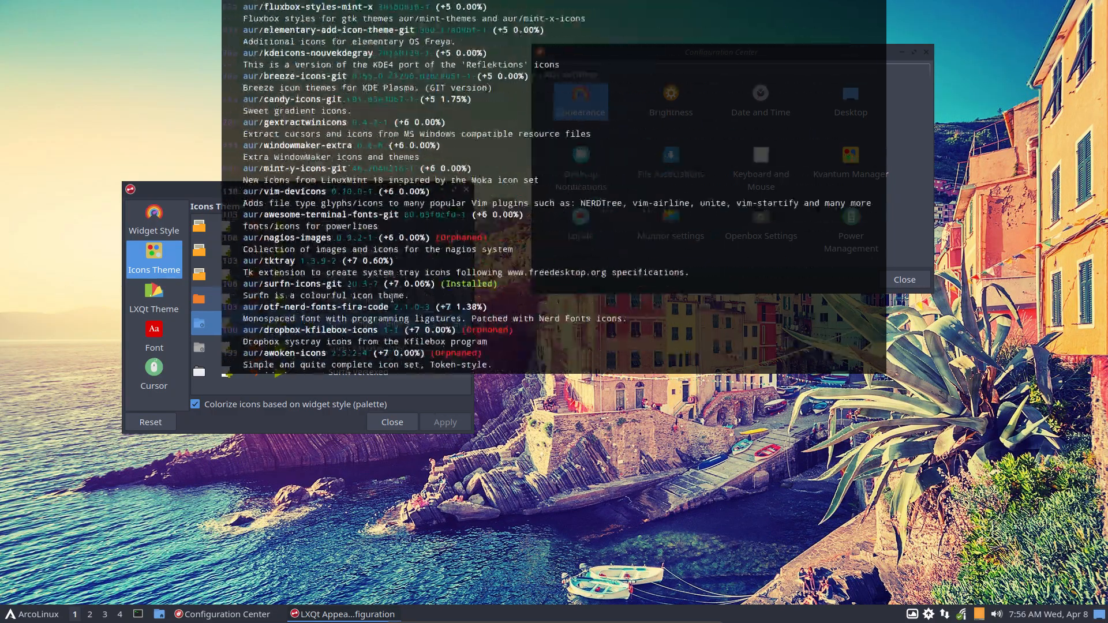
scroll(392, 297, up, 20)
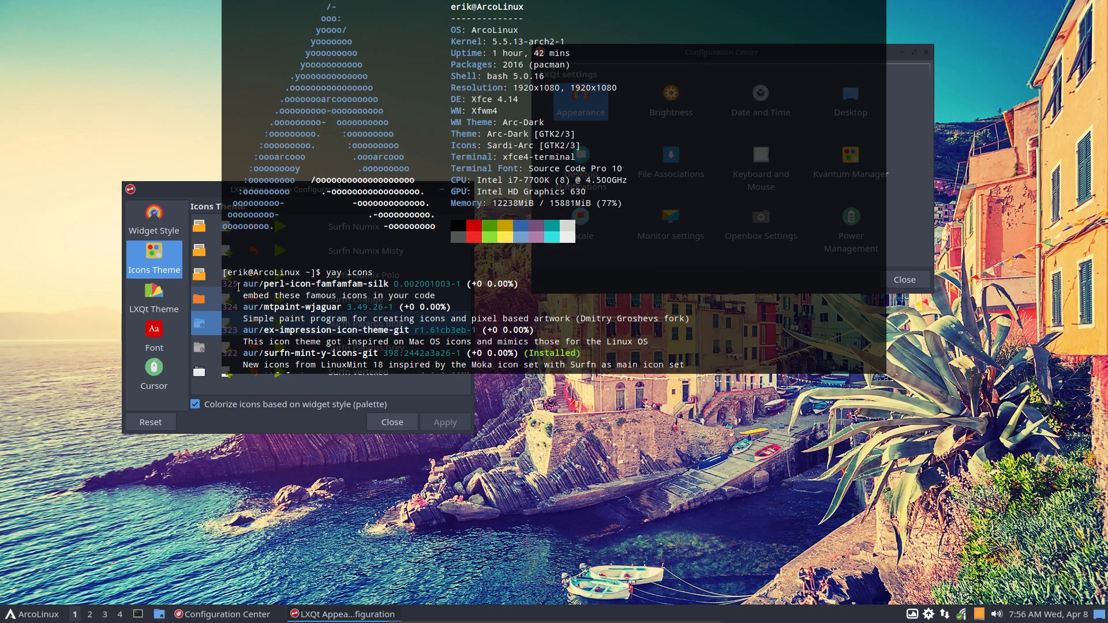
drag(238, 287, 210, 287)
scroll(305, 304, down, 20)
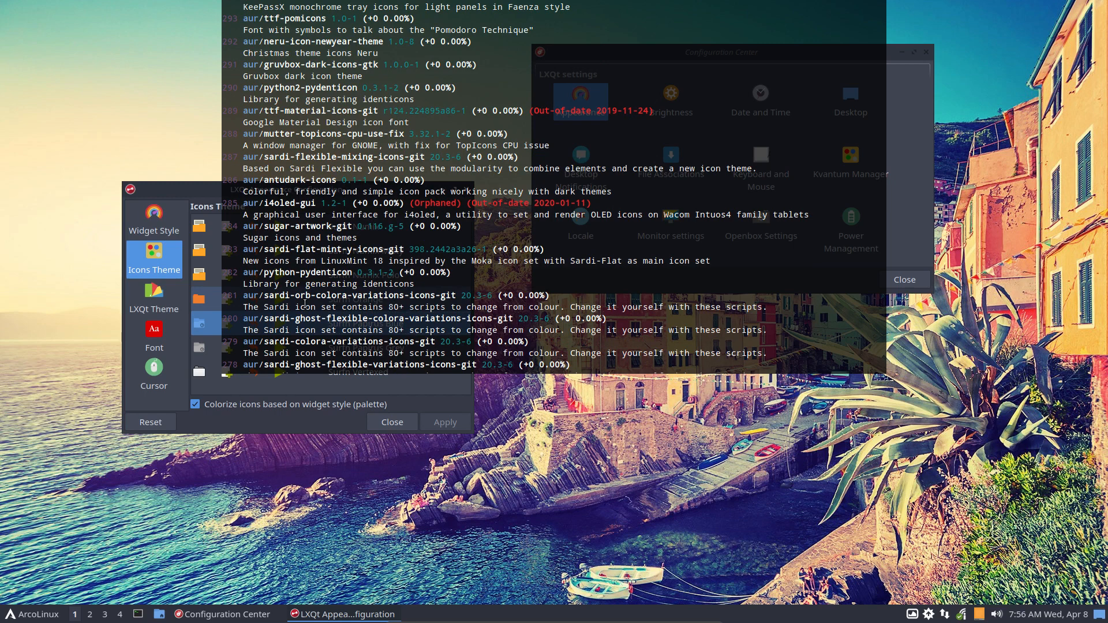
scroll(305, 304, down, 7)
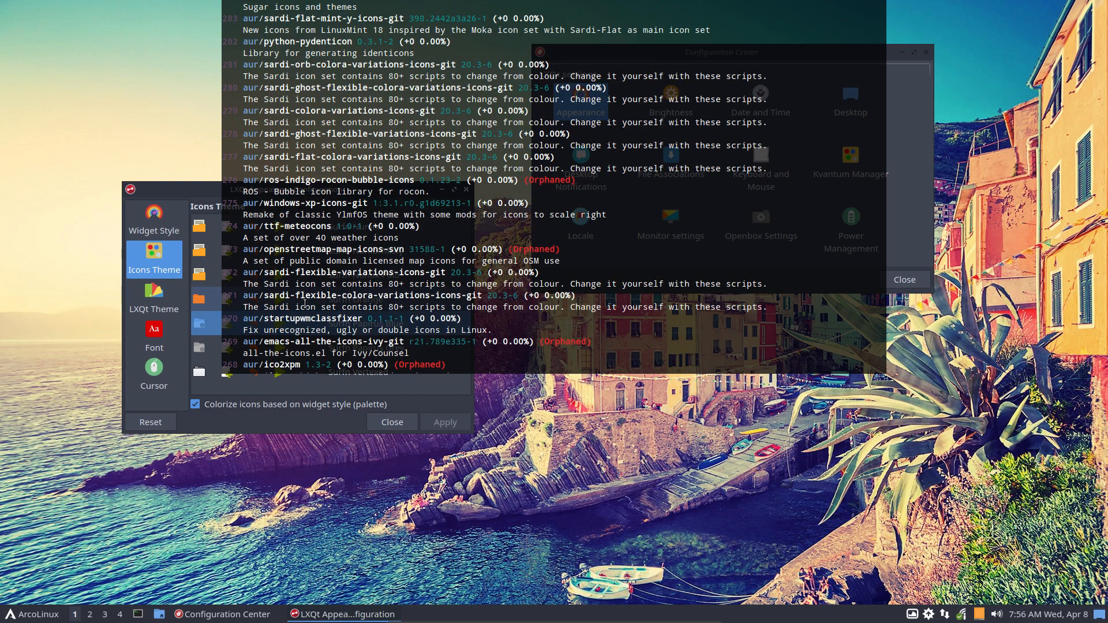
scroll(304, 304, down, 7)
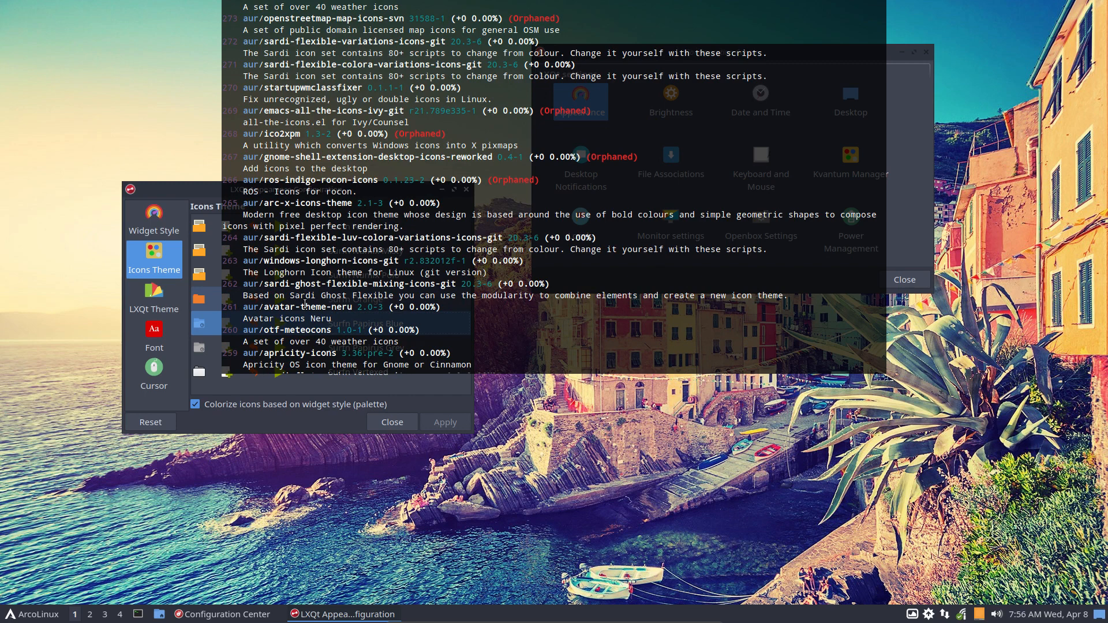
scroll(301, 321, down, 7)
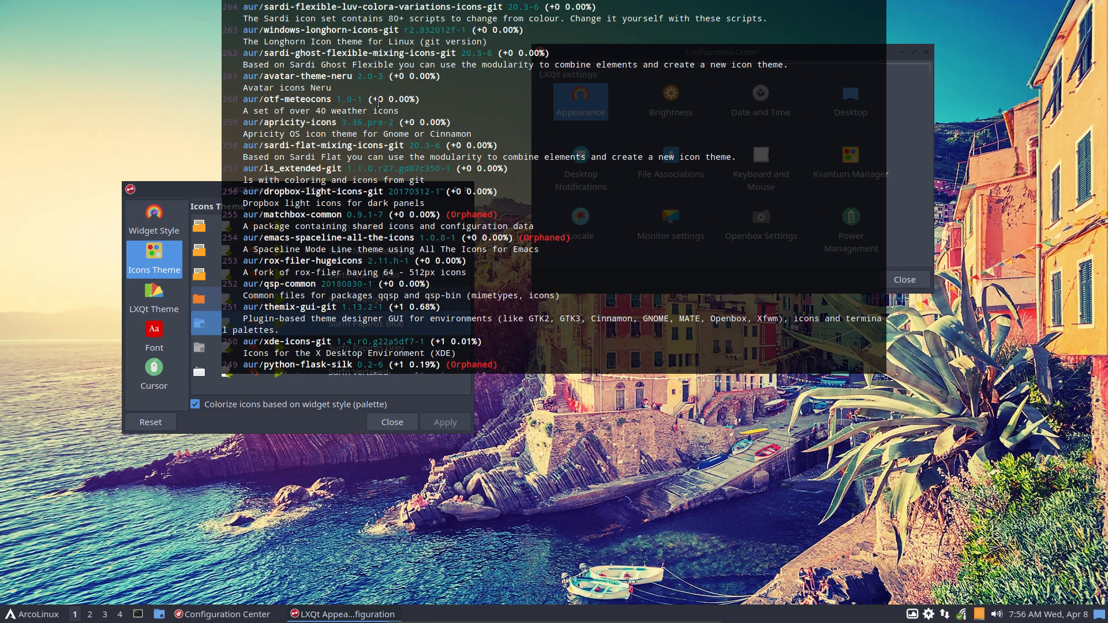
drag(391, 110, 239, 110)
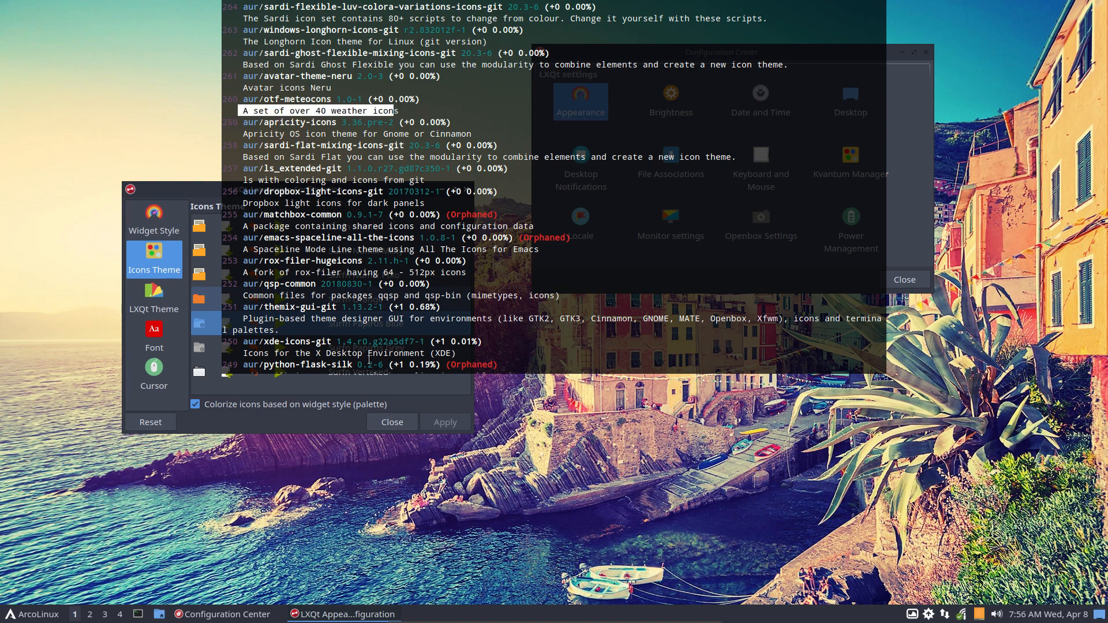
scroll(369, 360, down, 4)
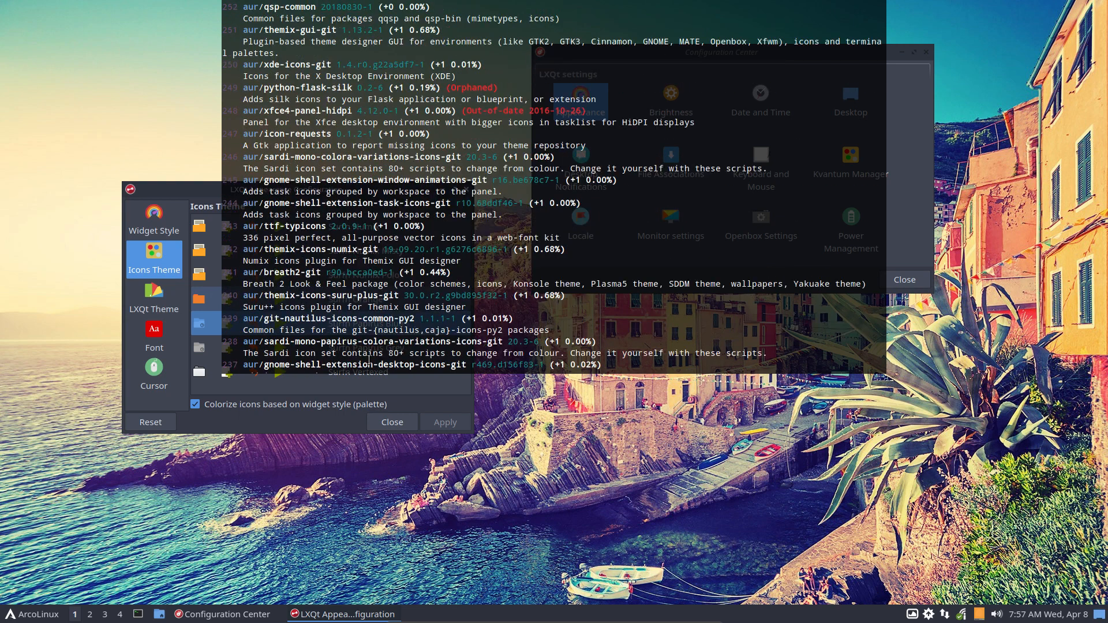
scroll(370, 360, down, 4)
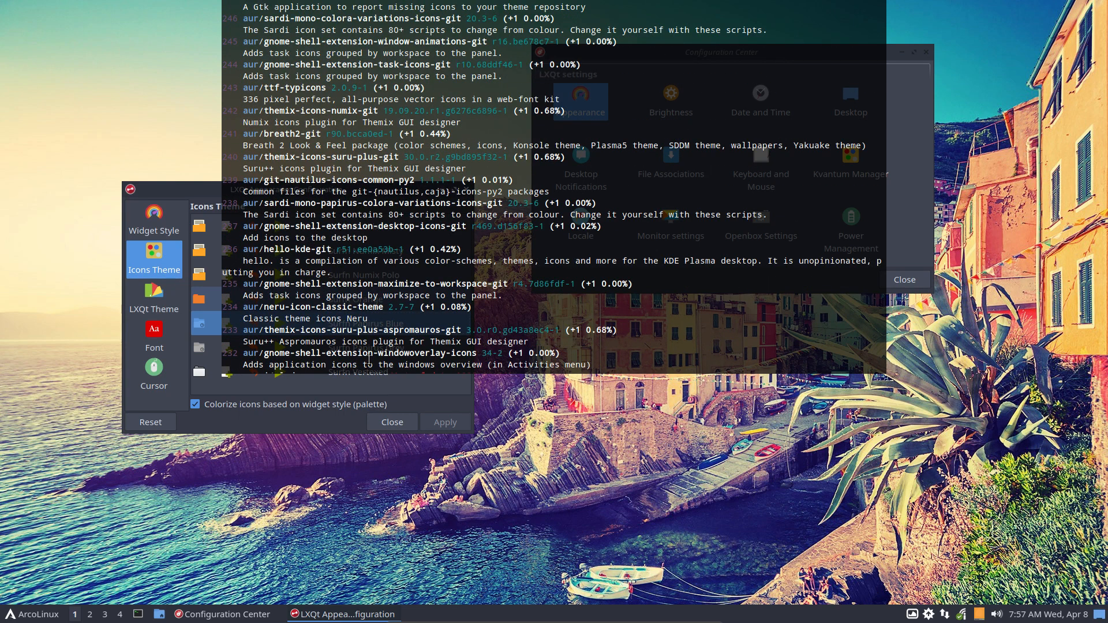
Switch to Firefox, search the web for "arch aur" and open the AUR home page
click(464, 501)
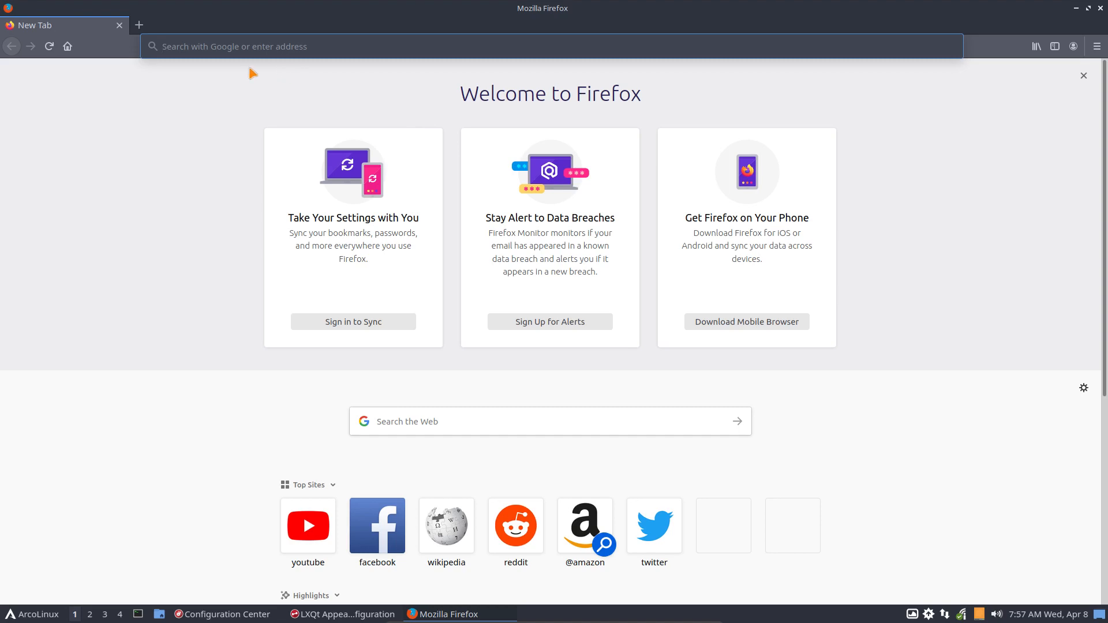
text(arch aur)
key(Return)
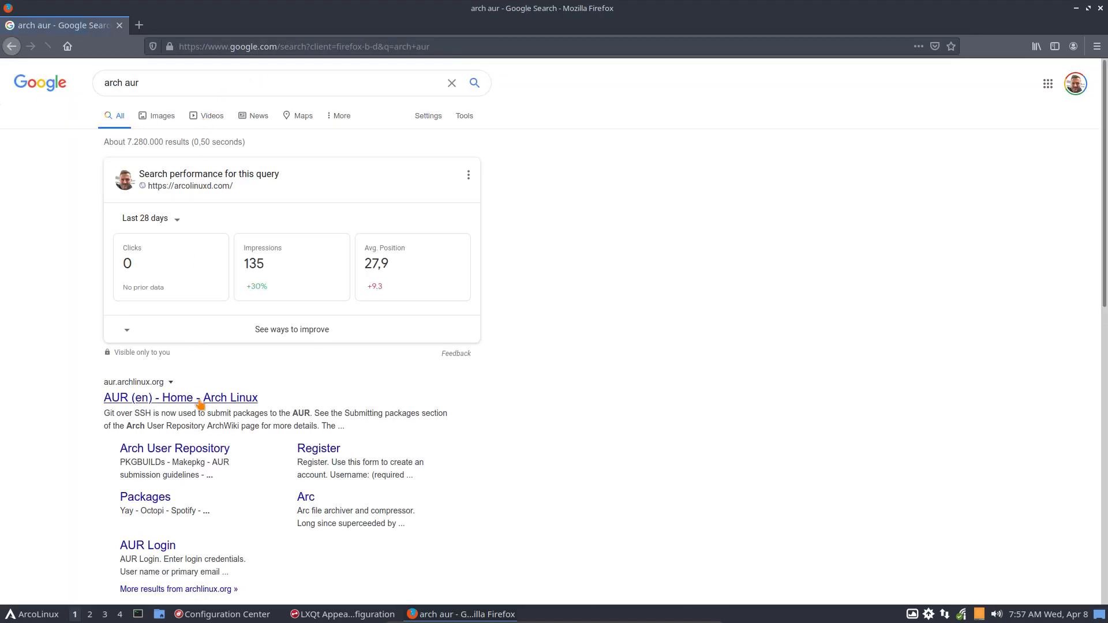
click(209, 399)
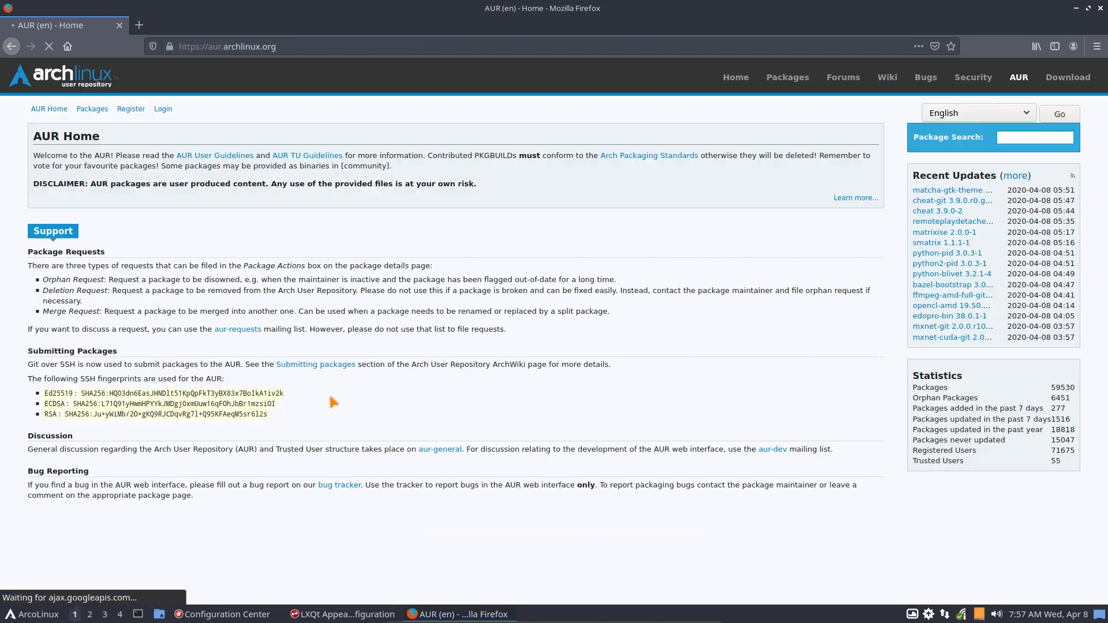
Search the AUR packages for "icons"
click(1007, 138)
text(icons)
key(Return)
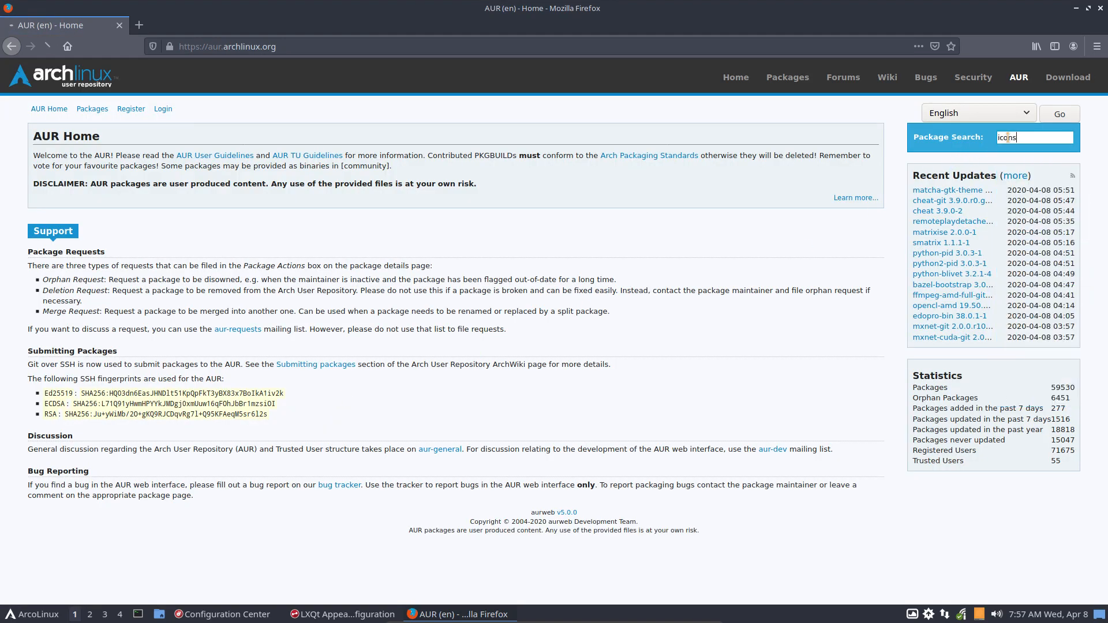
click(251, 173)
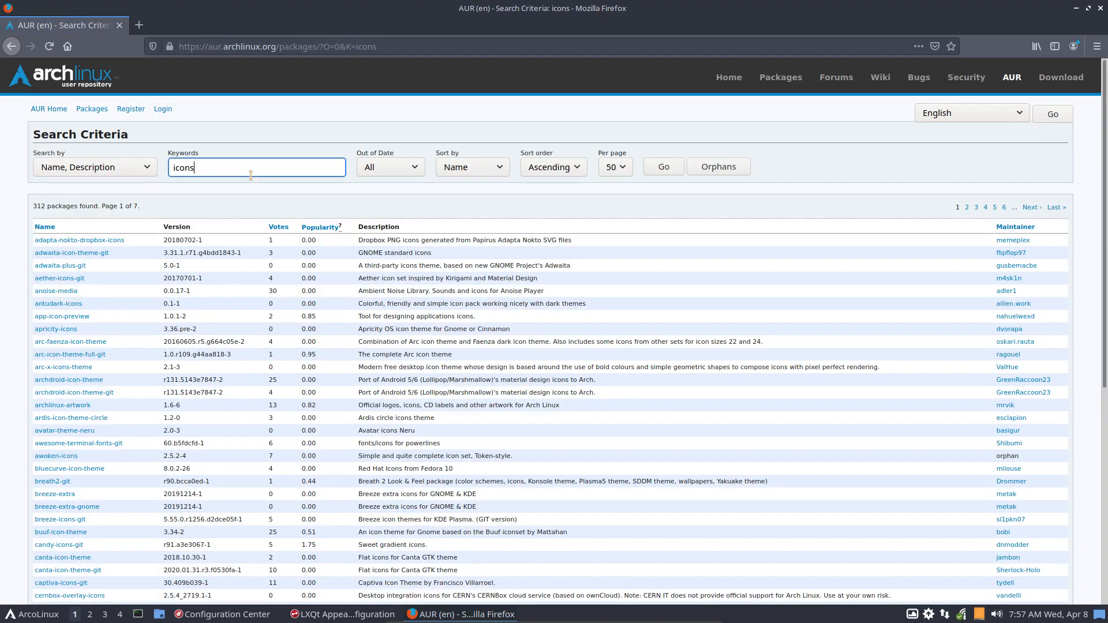
Sort the AUR results by popularity and by votes in descending order, and examine the votes of mint-x-icons
click(320, 227)
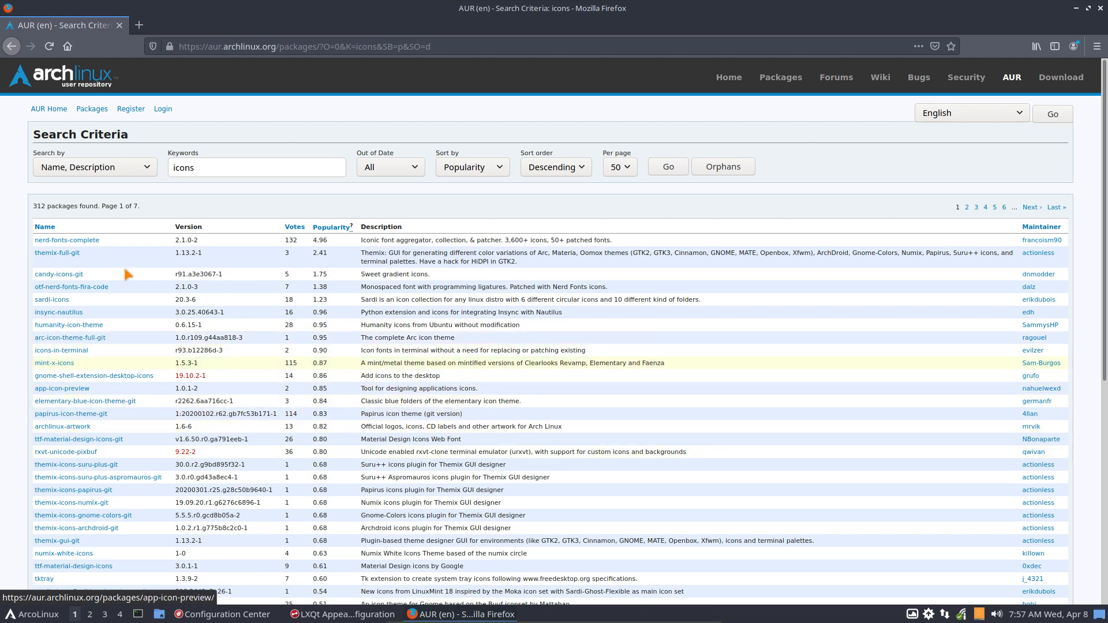
click(294, 229)
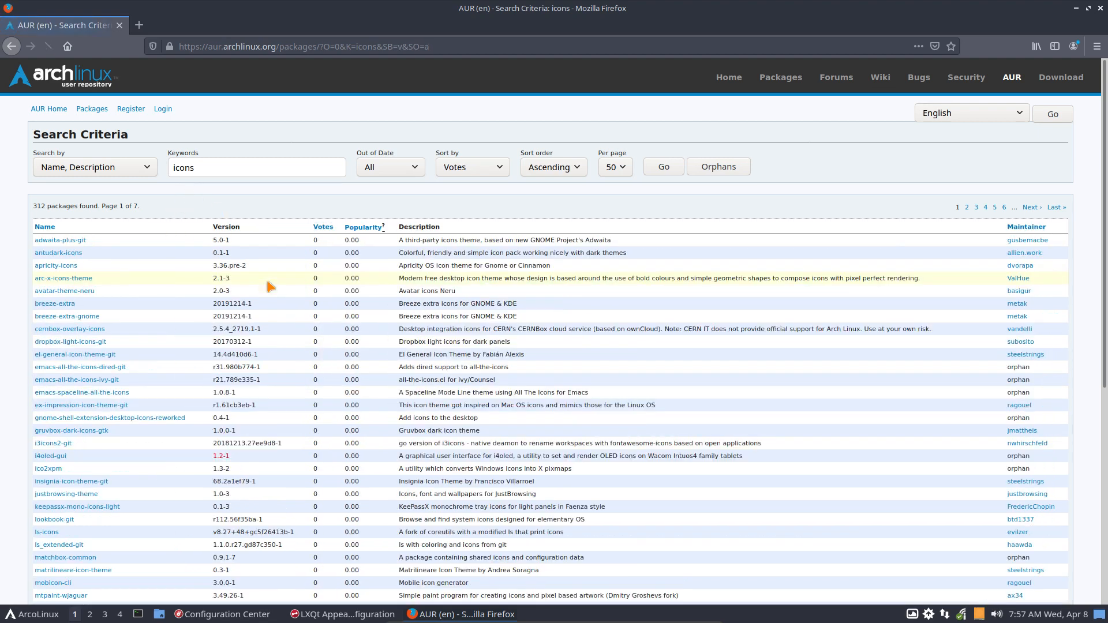
click(324, 229)
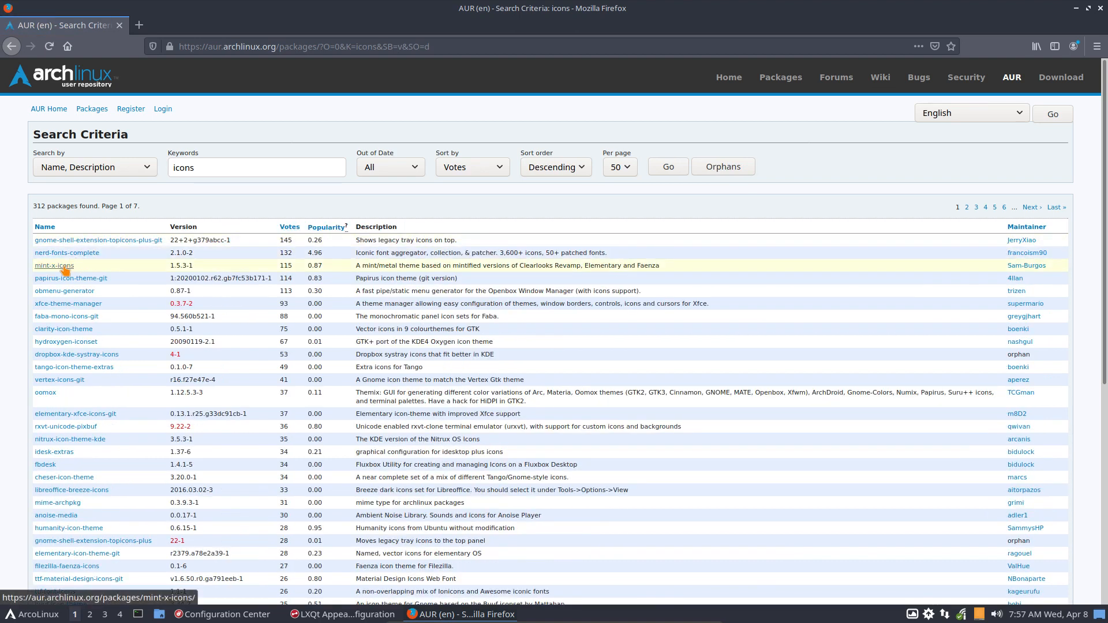
double_click(283, 266)
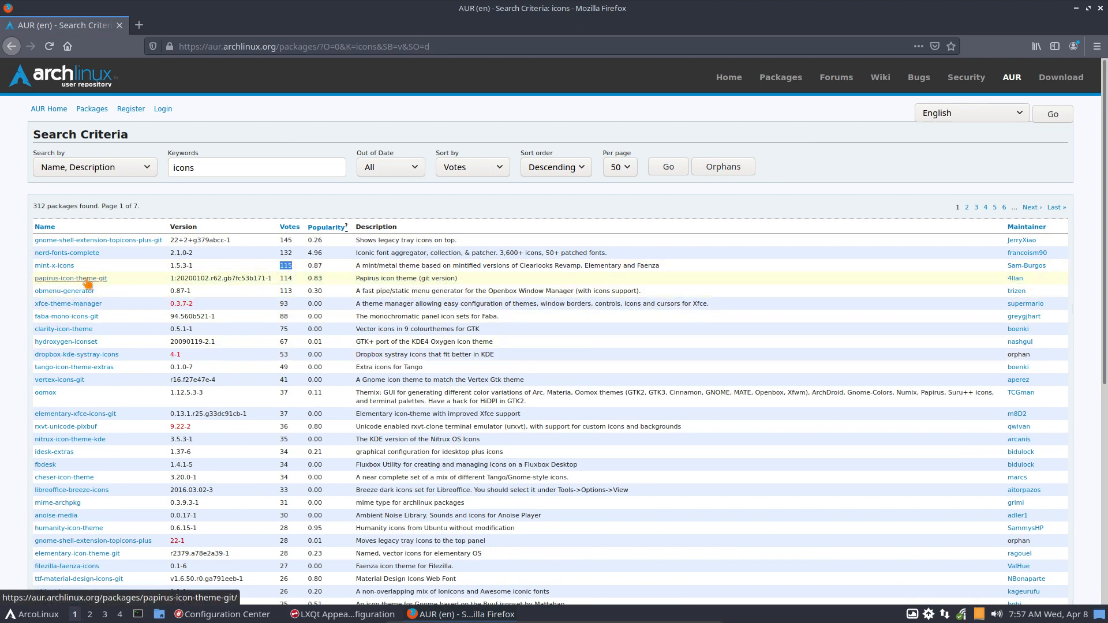
Search for papirus with yay in the drop-down terminal and install package 1, community/papirus-icon-theme, entering the sudo password
key(F12)
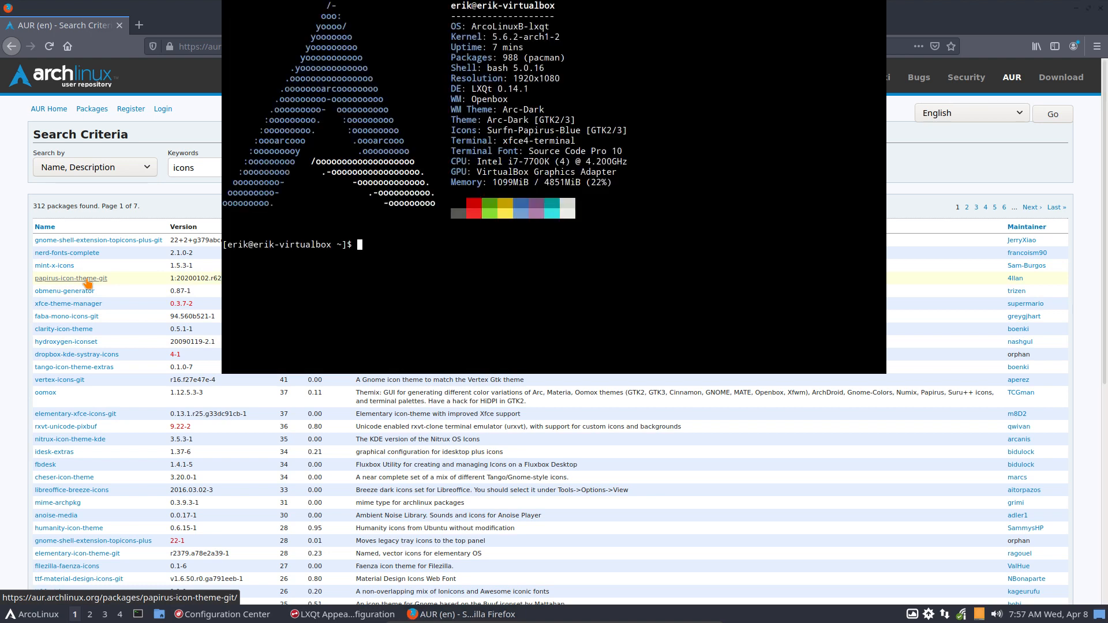
text(yay papirus)
key(Return)
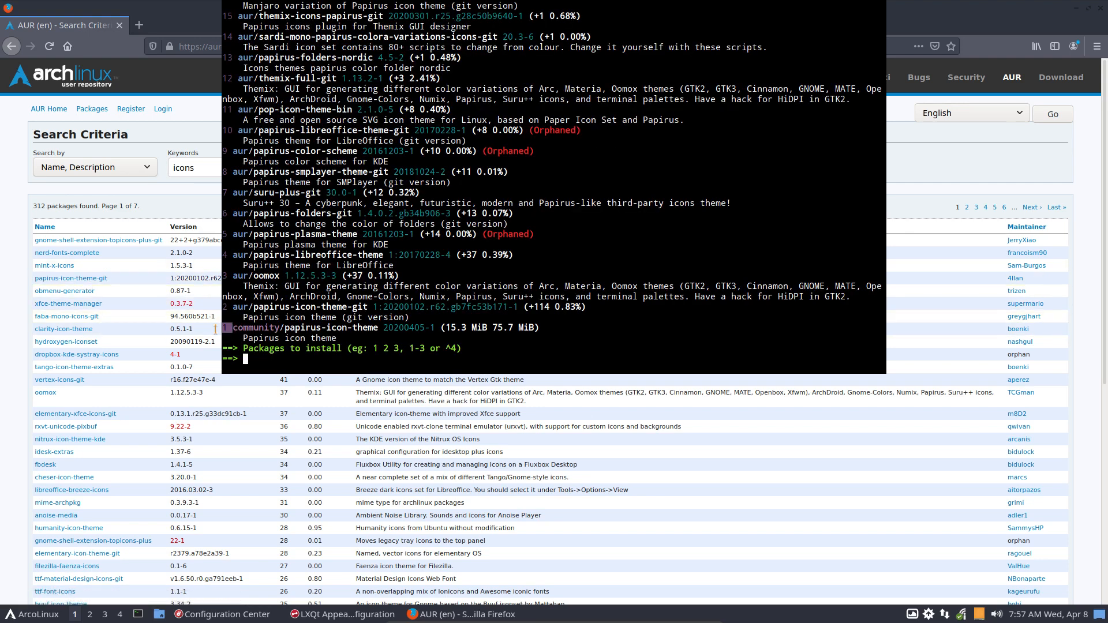
key(Return)
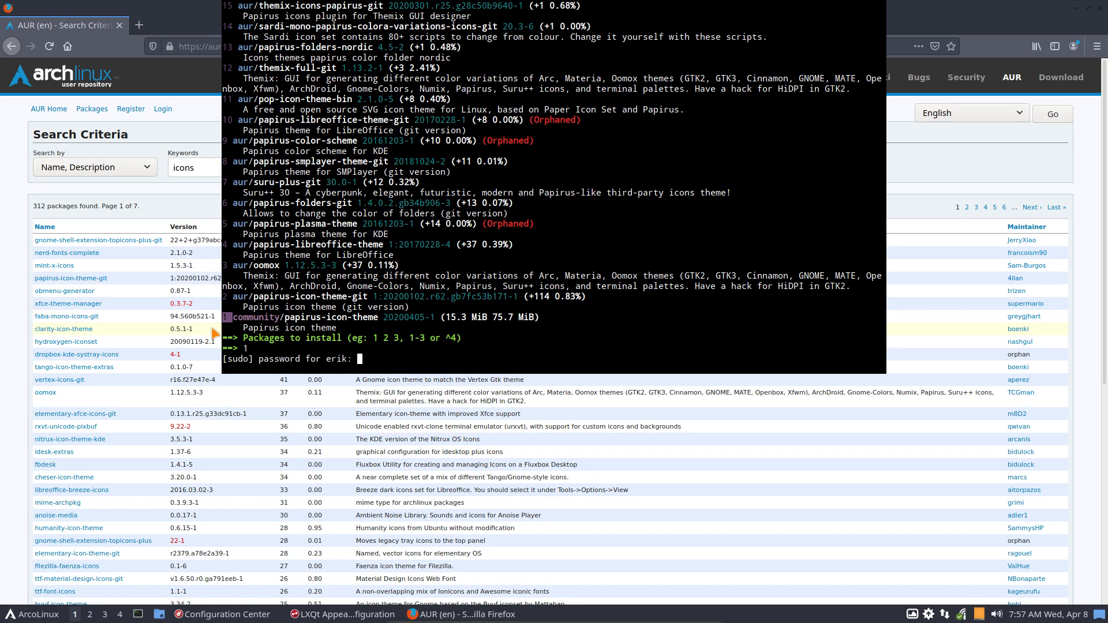
key(Return)
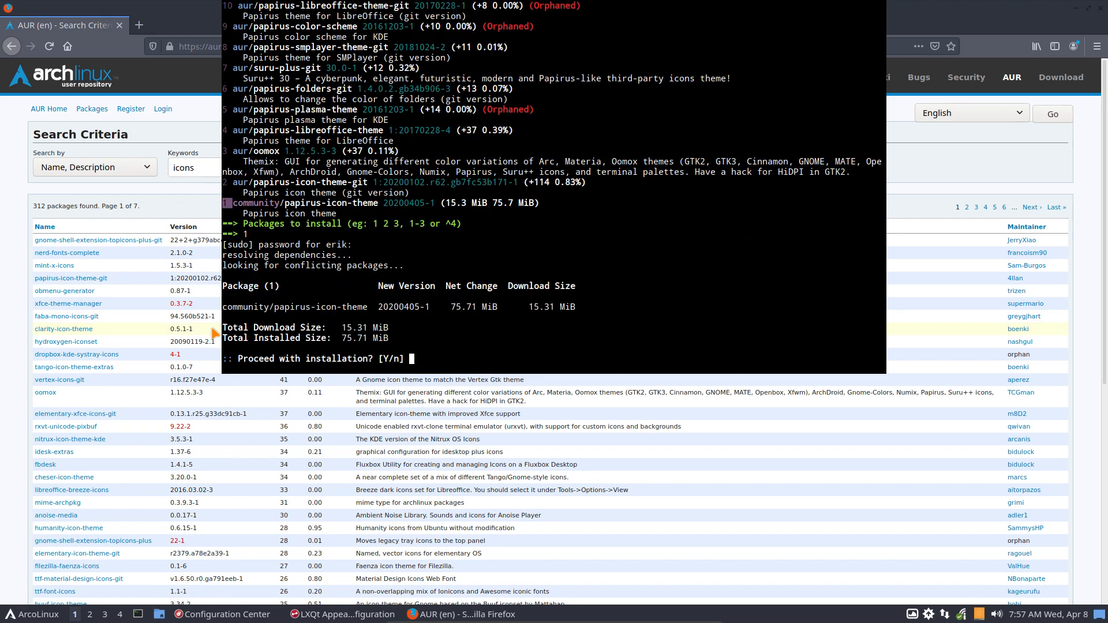
key(Return)
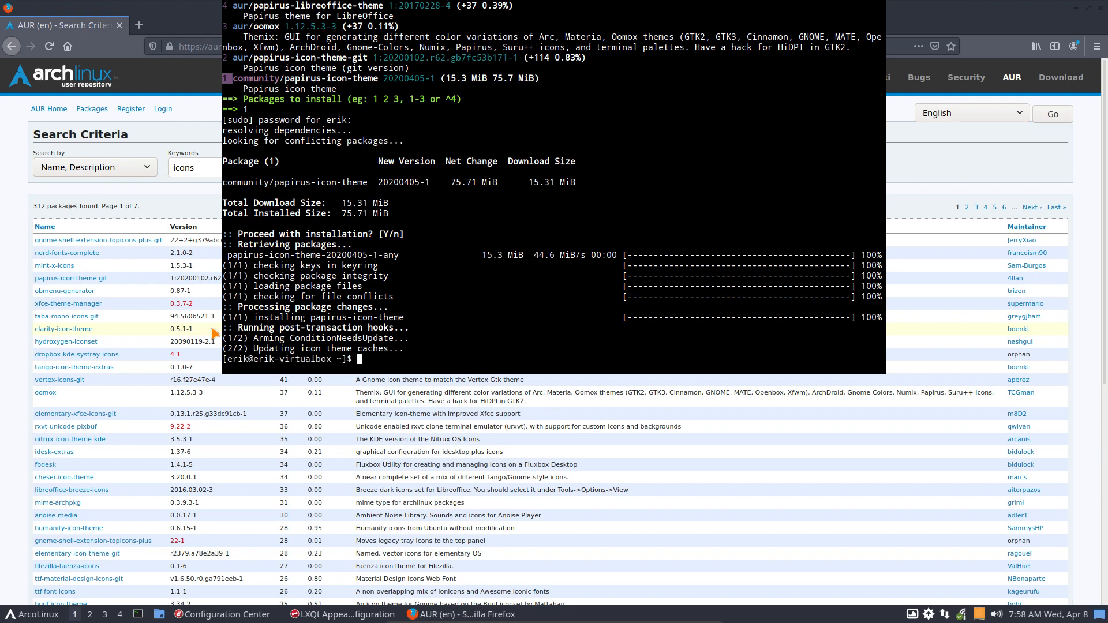
key(F12)
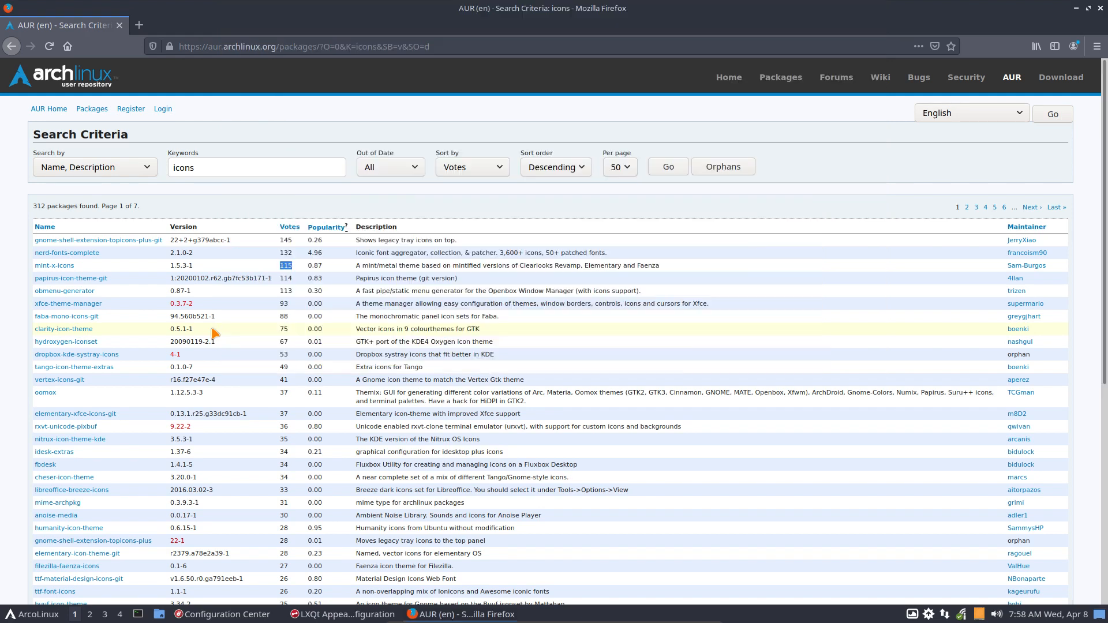
Close Firefox and the old appearance window, and reopen LXQt Appearance Configuration at the icon themes beside the Configuration Center
click(1100, 8)
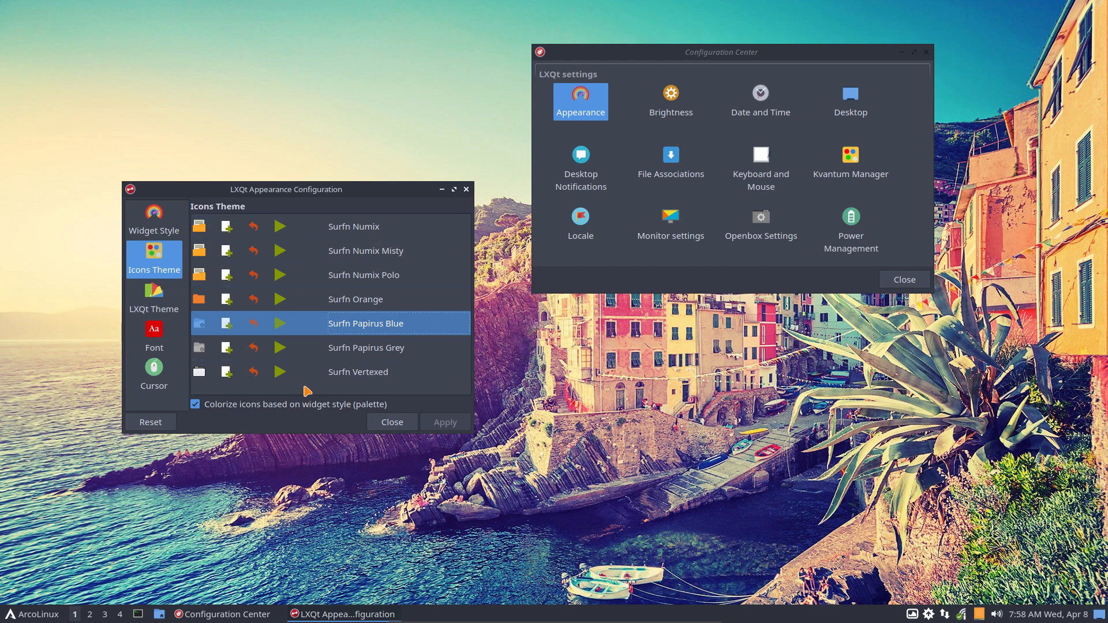
click(468, 190)
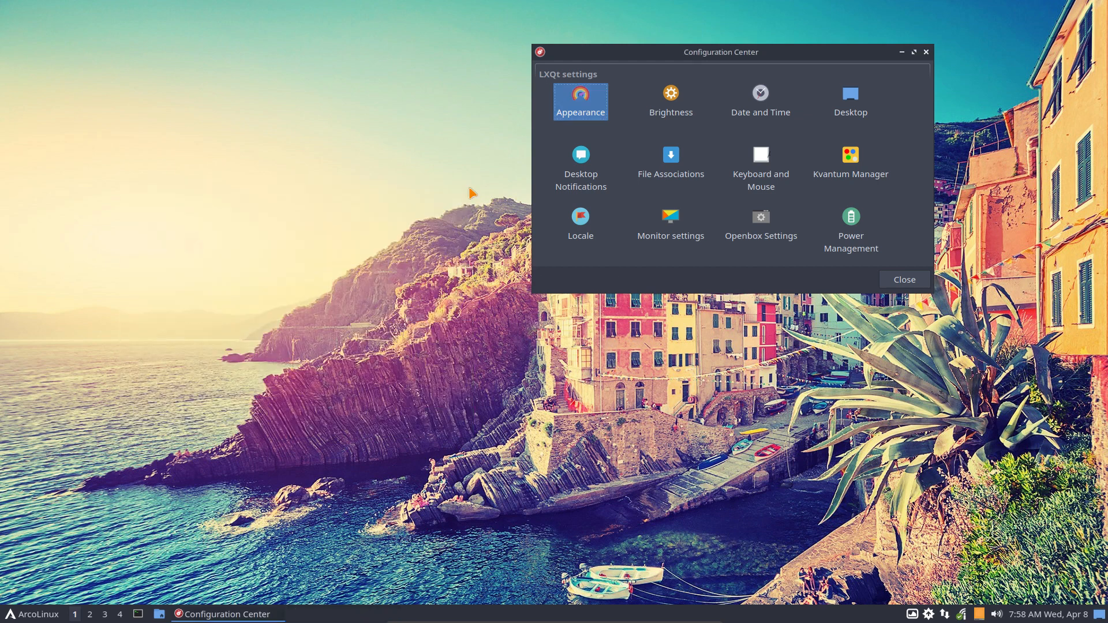
double_click(586, 111)
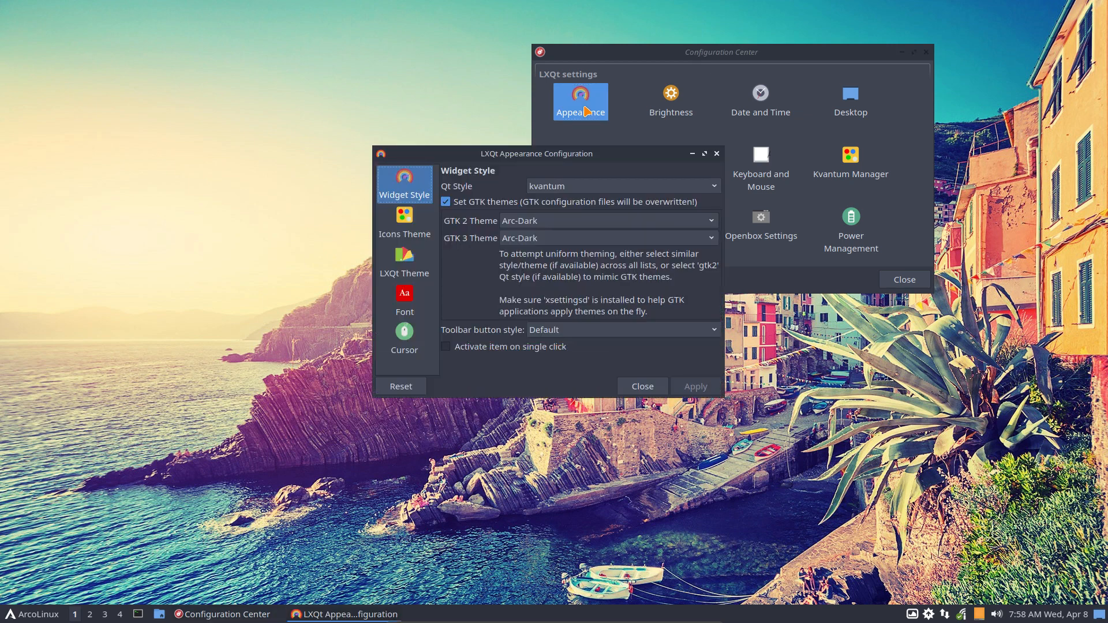
click(412, 226)
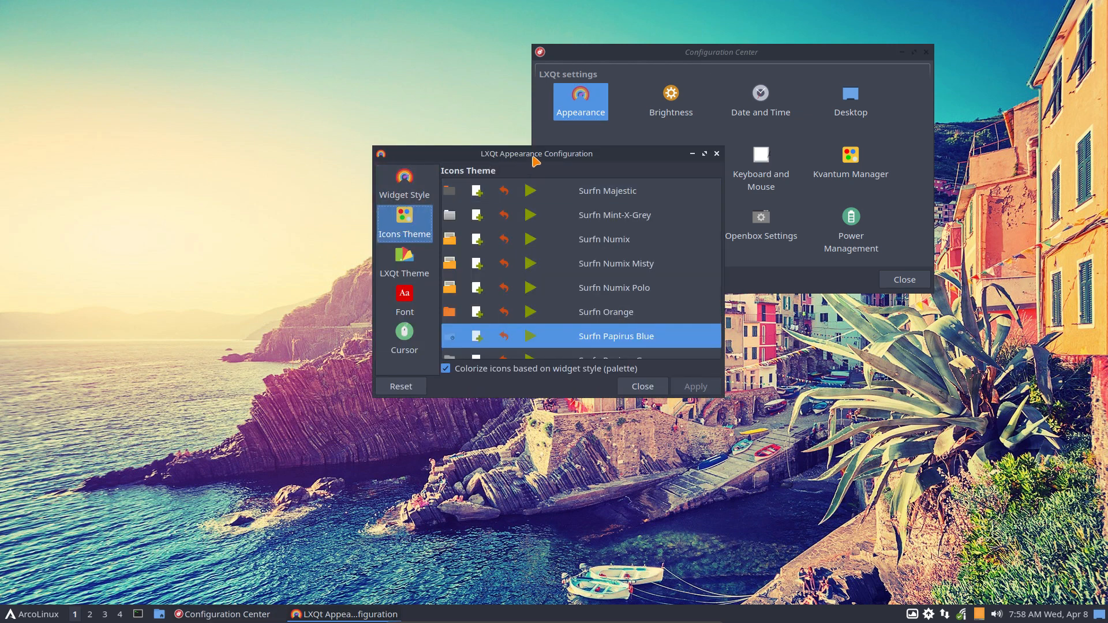
drag(534, 157, 298, 152)
Find Papirus-Dark in the list of icon themes and apply it
scroll(294, 313, down, 1)
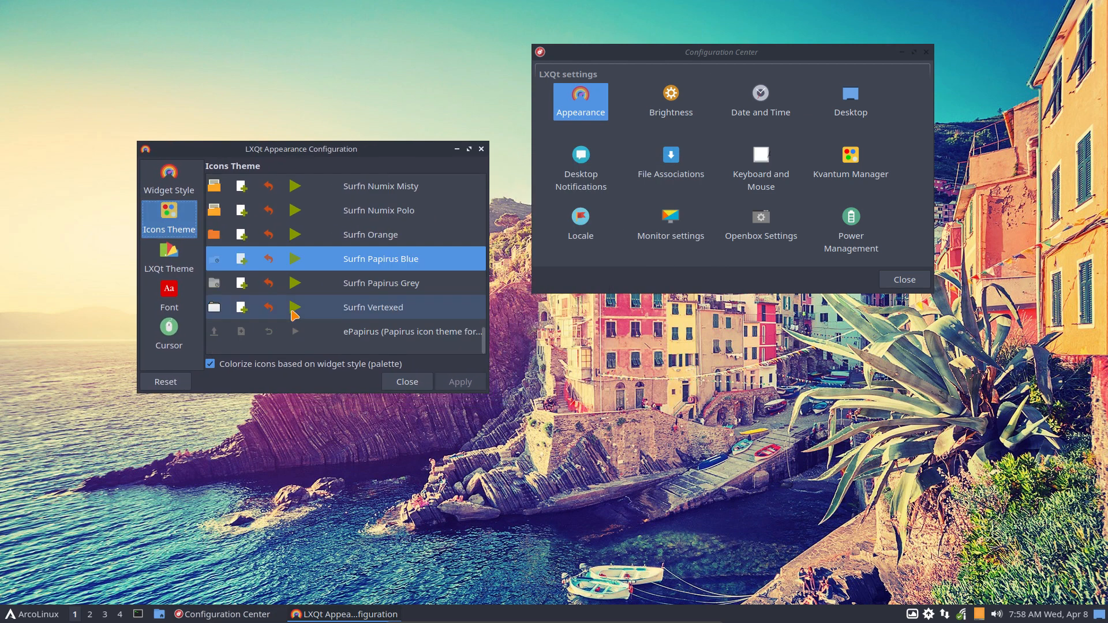
scroll(334, 329, up, 6)
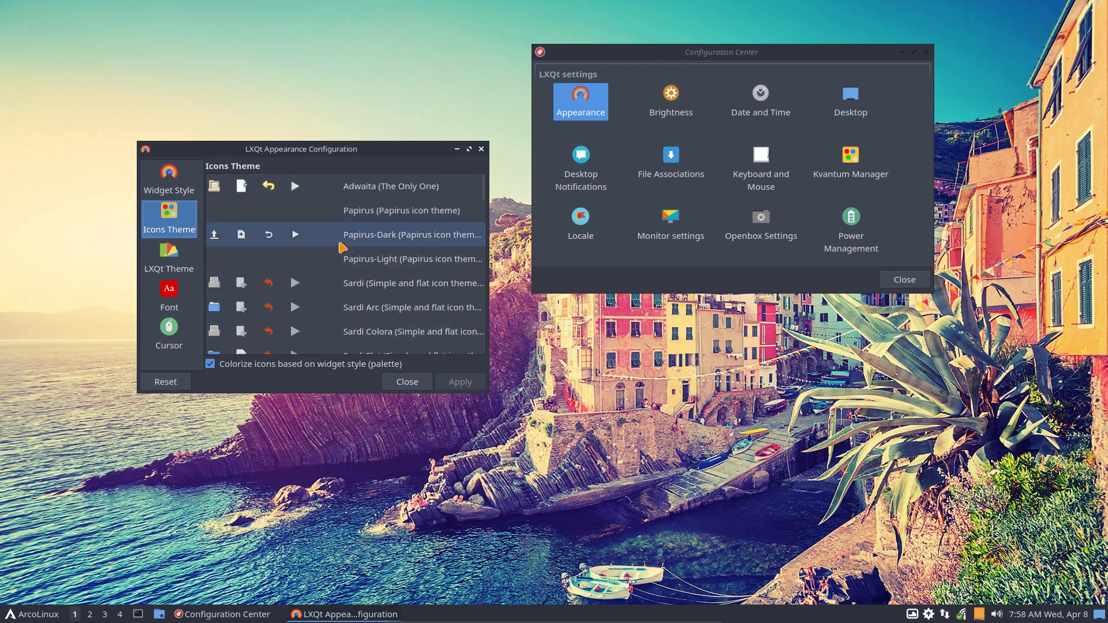
click(342, 246)
click(468, 384)
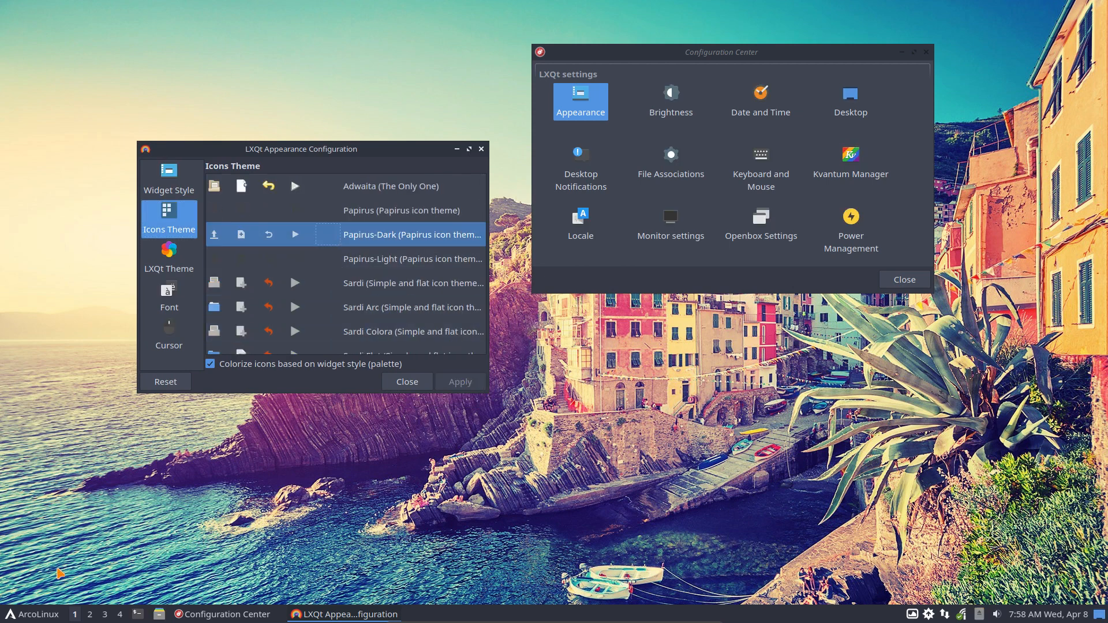
Look through the application menu's Internet, Programming, Sound & Video and System Tools categories to check the new icons, and close the menu
click(21, 617)
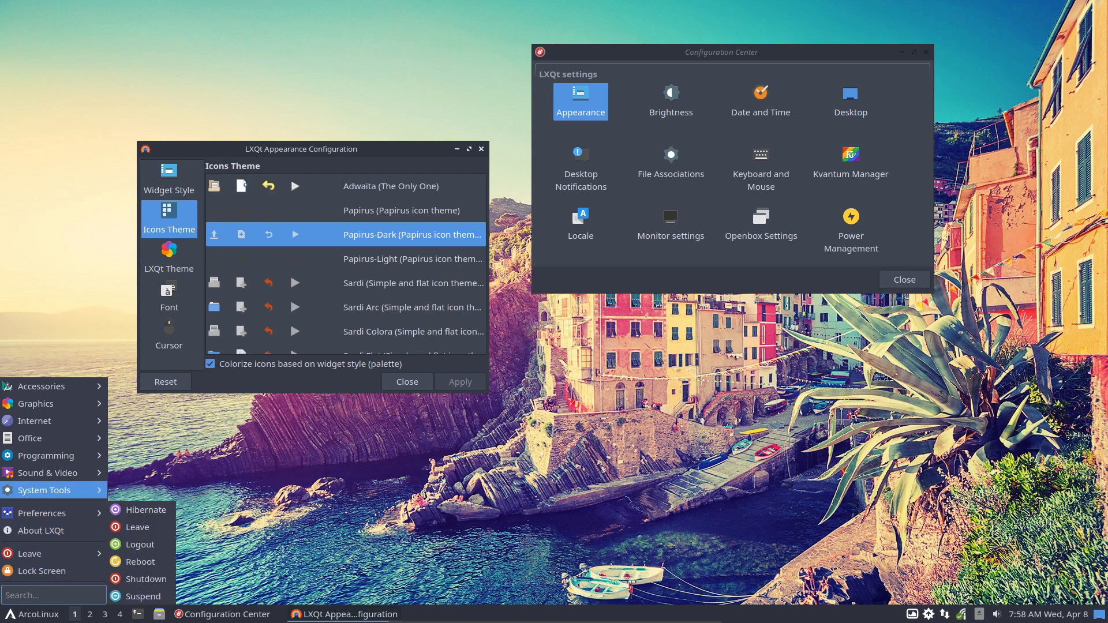
mouse_move(56, 386)
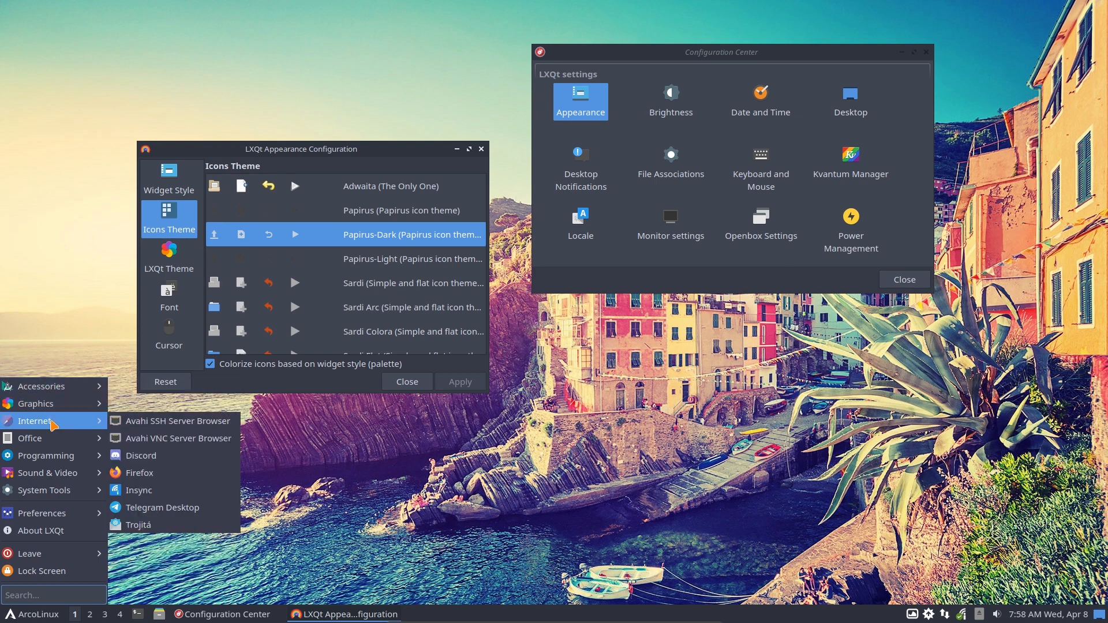
mouse_move(53, 451)
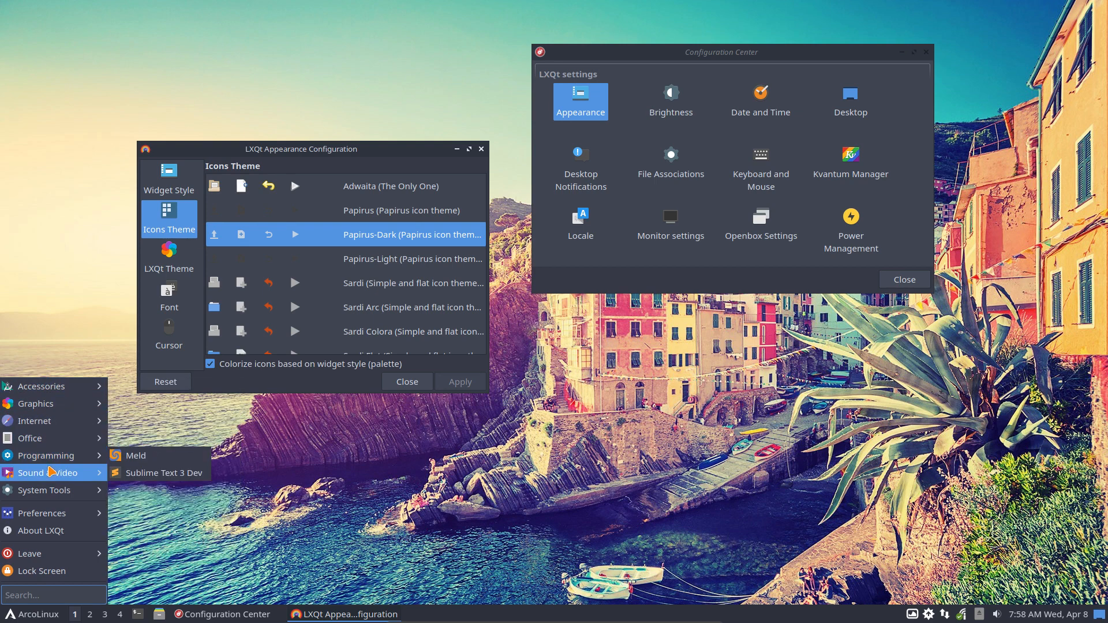
mouse_move(48, 492)
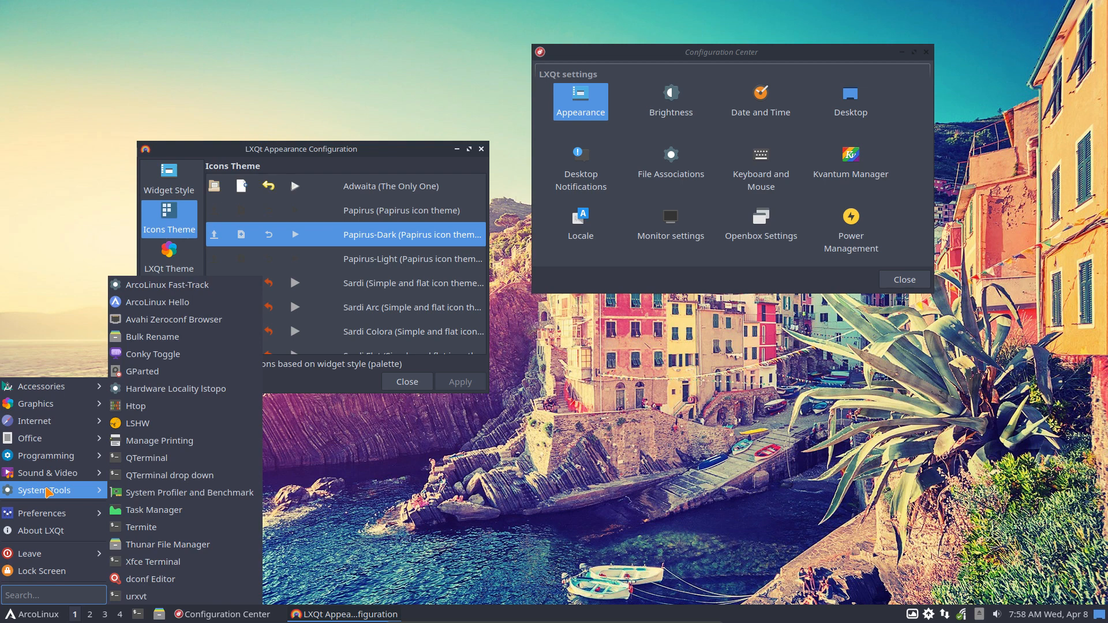
mouse_move(56, 518)
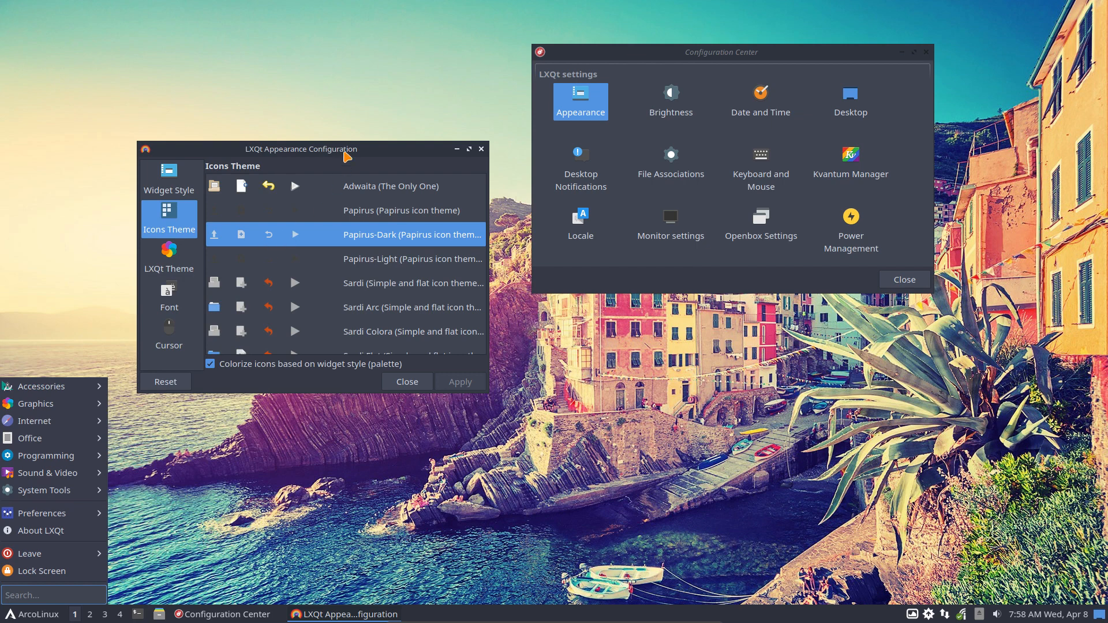
click(172, 176)
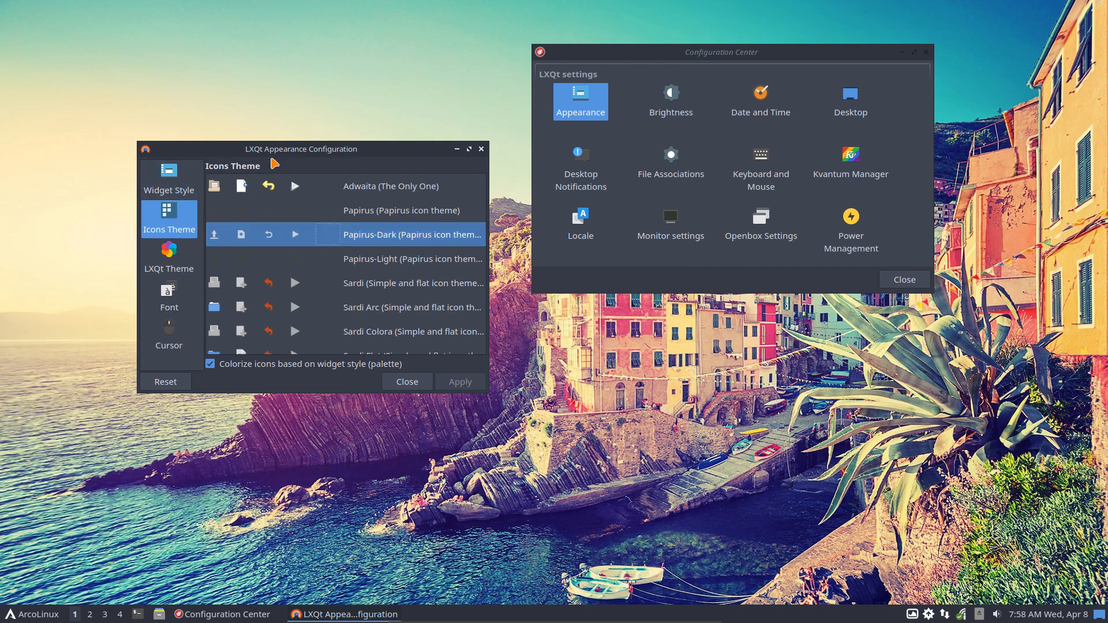
Show the widget style settings and examine the list of available Qt styles without changing the selection
click(167, 182)
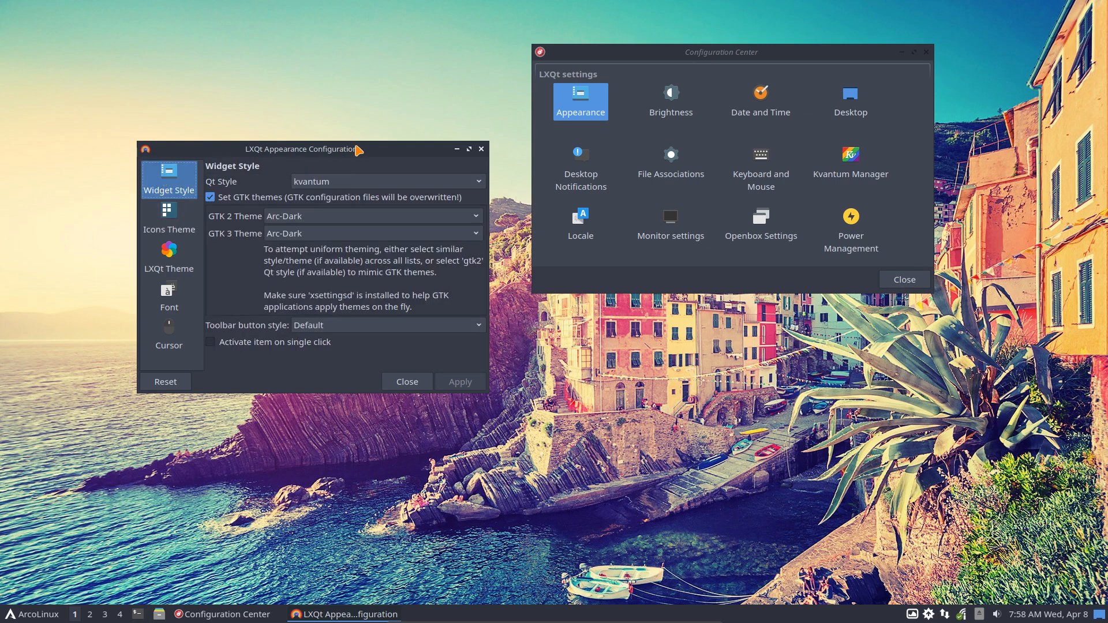
drag(358, 150, 418, 156)
click(510, 192)
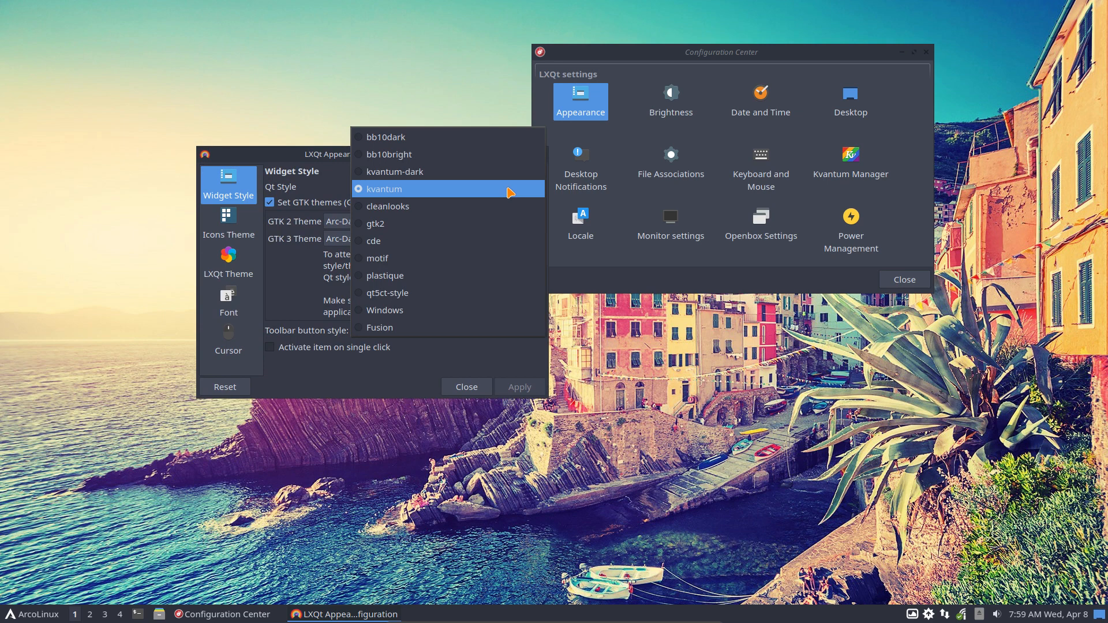
click(323, 166)
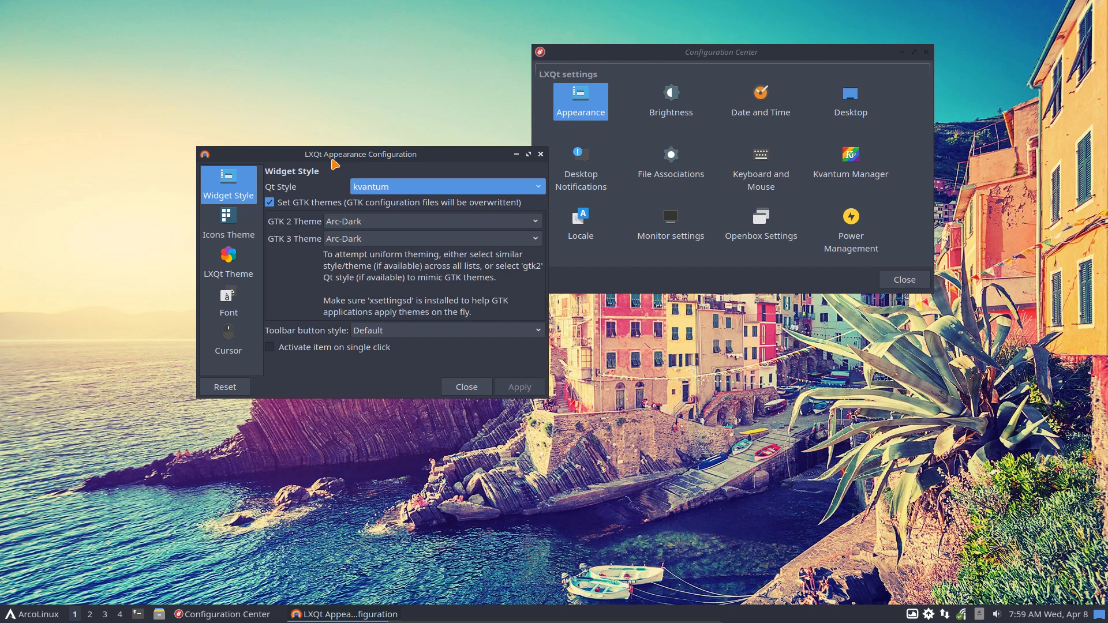
Examine the available GTK 2 and GTK 3 themes and the toolbar button styles, keeping Arc-Dark and Default
click(356, 224)
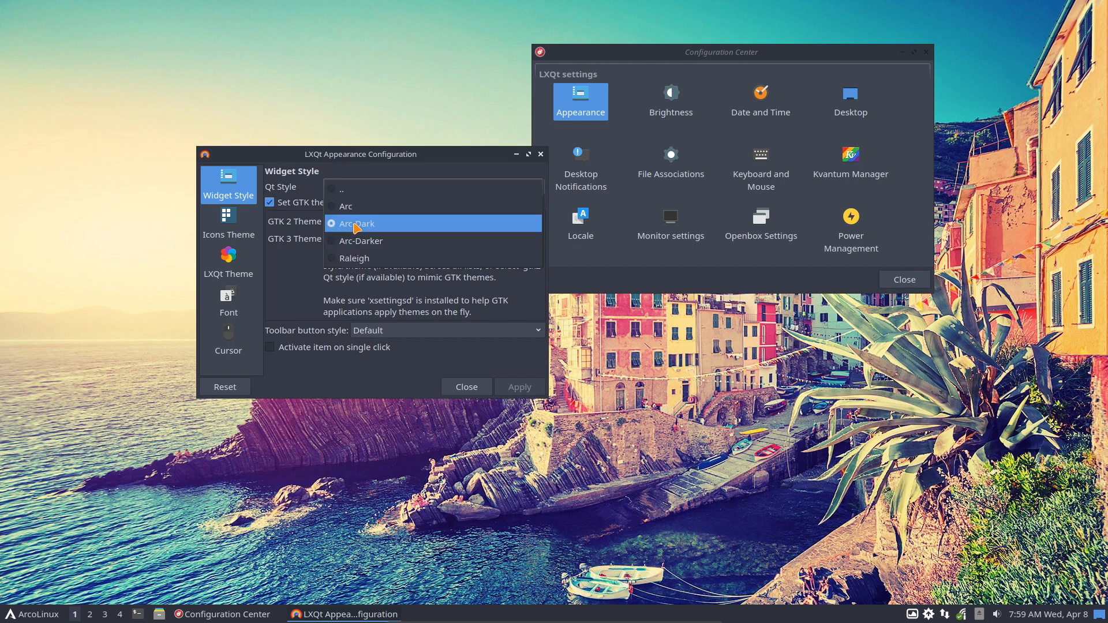
click(303, 230)
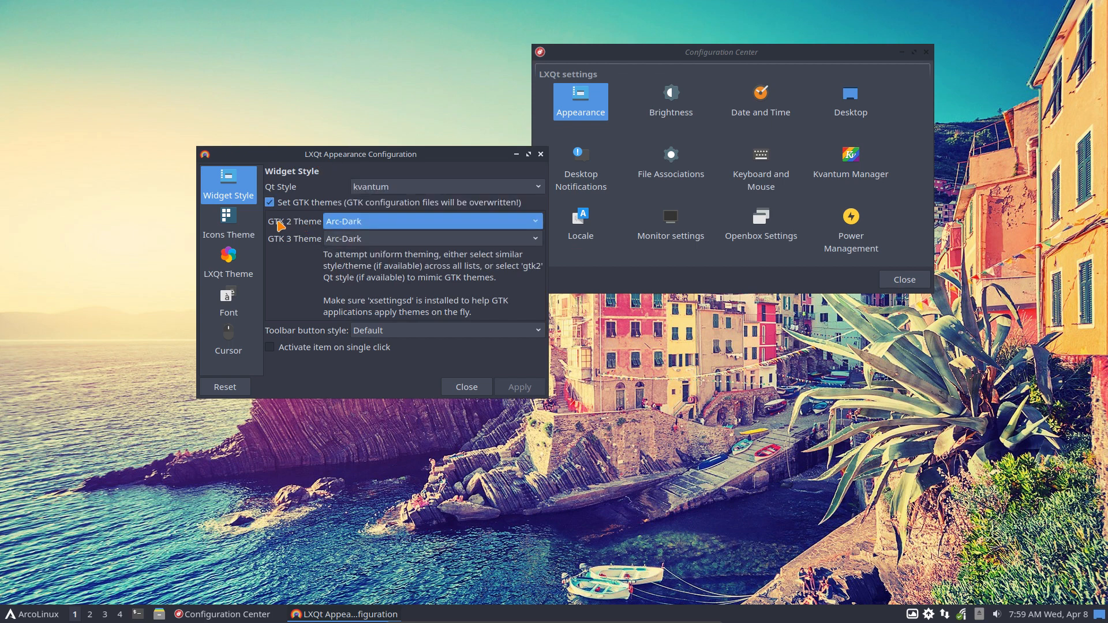
click(350, 225)
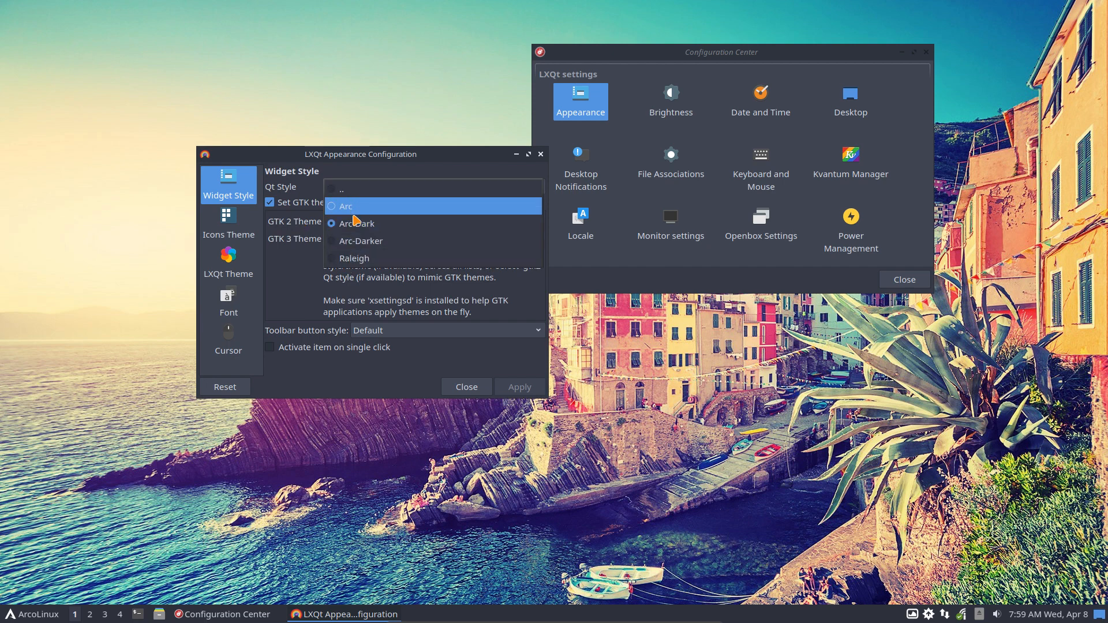
click(296, 229)
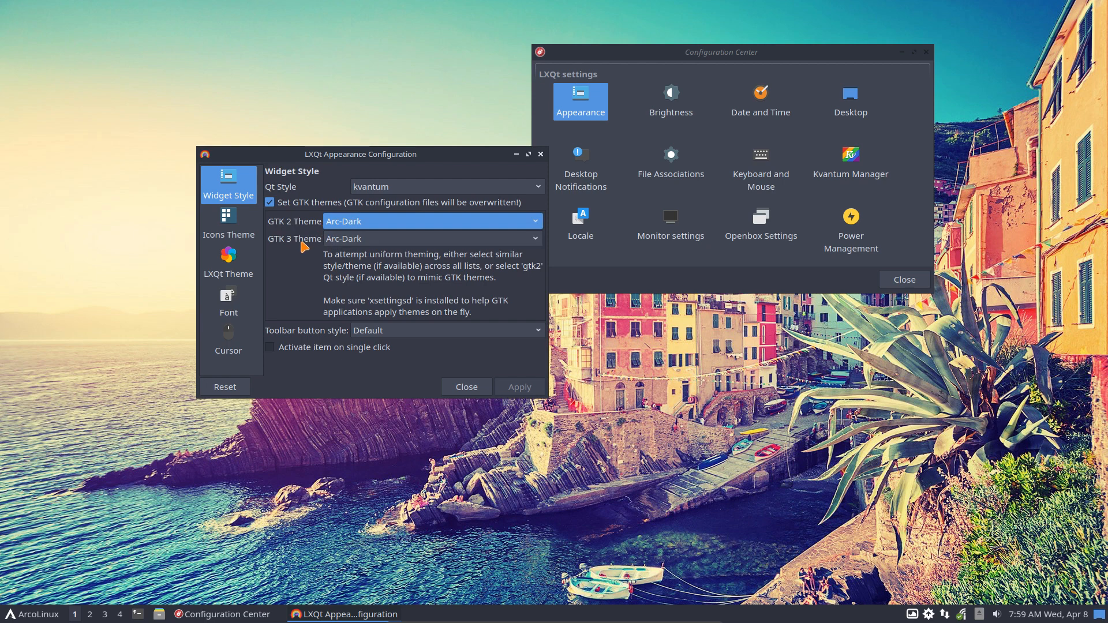
click(353, 239)
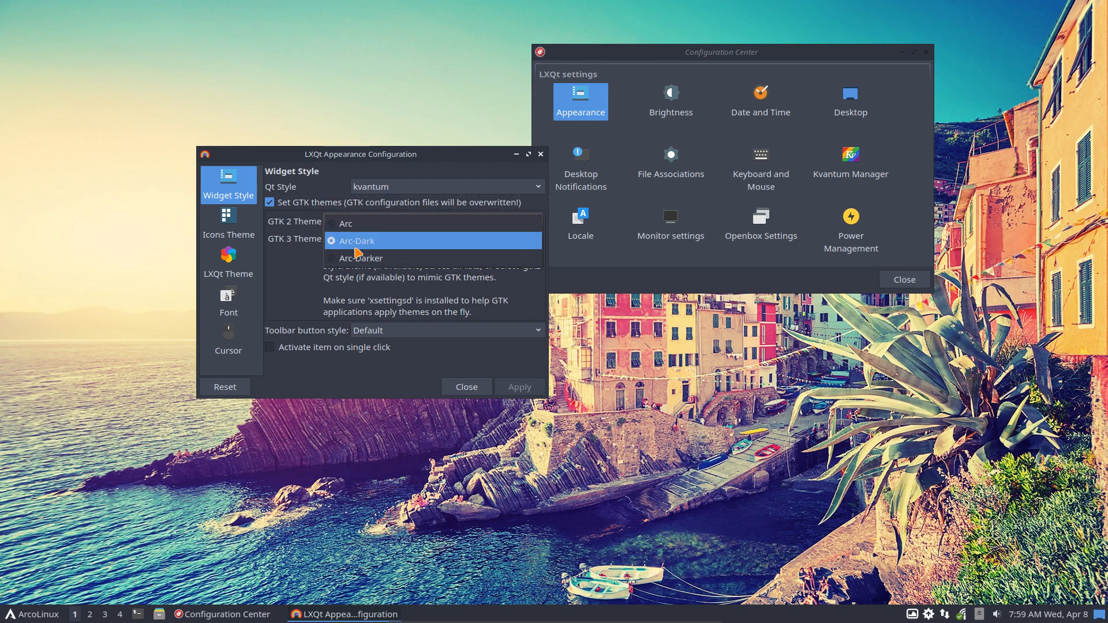
click(296, 248)
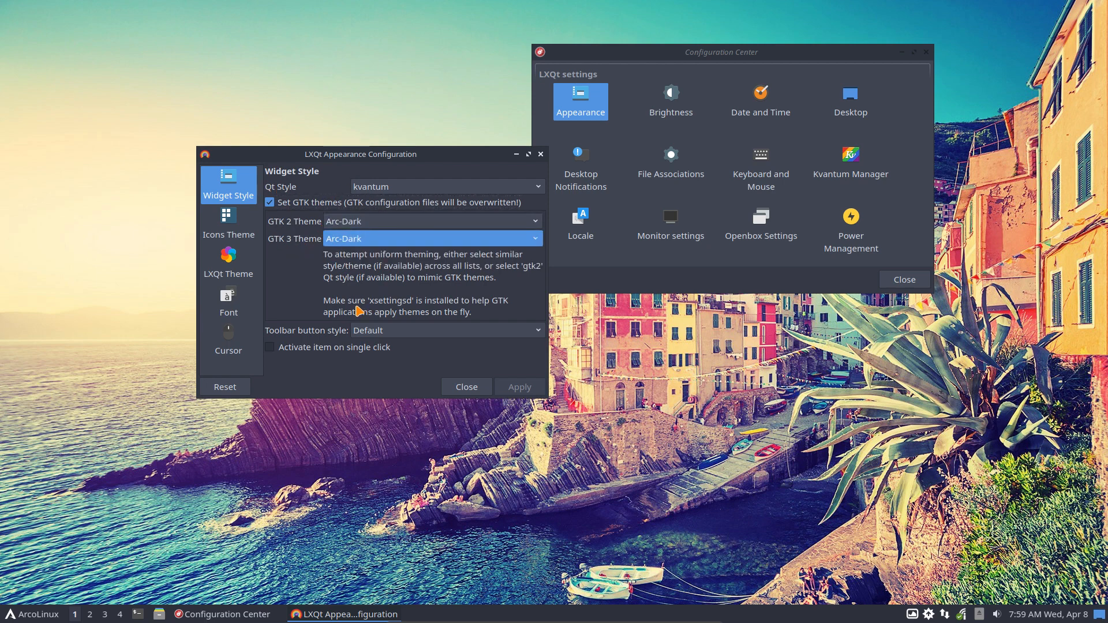
click(391, 332)
click(390, 333)
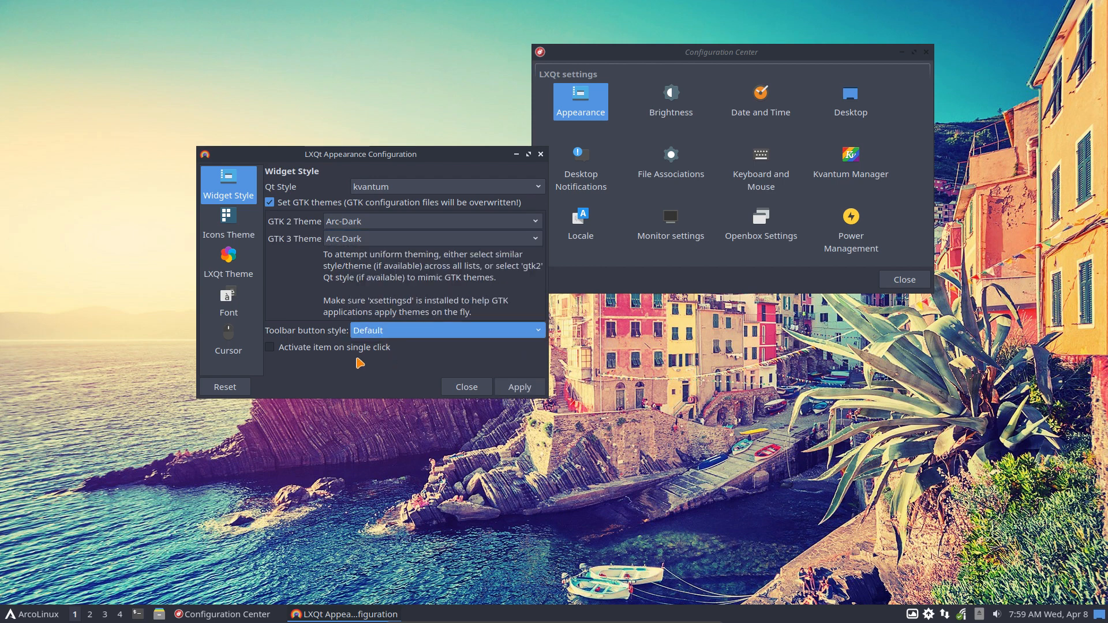
Try the bb10dark Qt style by applying it, and move the two settings windows apart
click(378, 188)
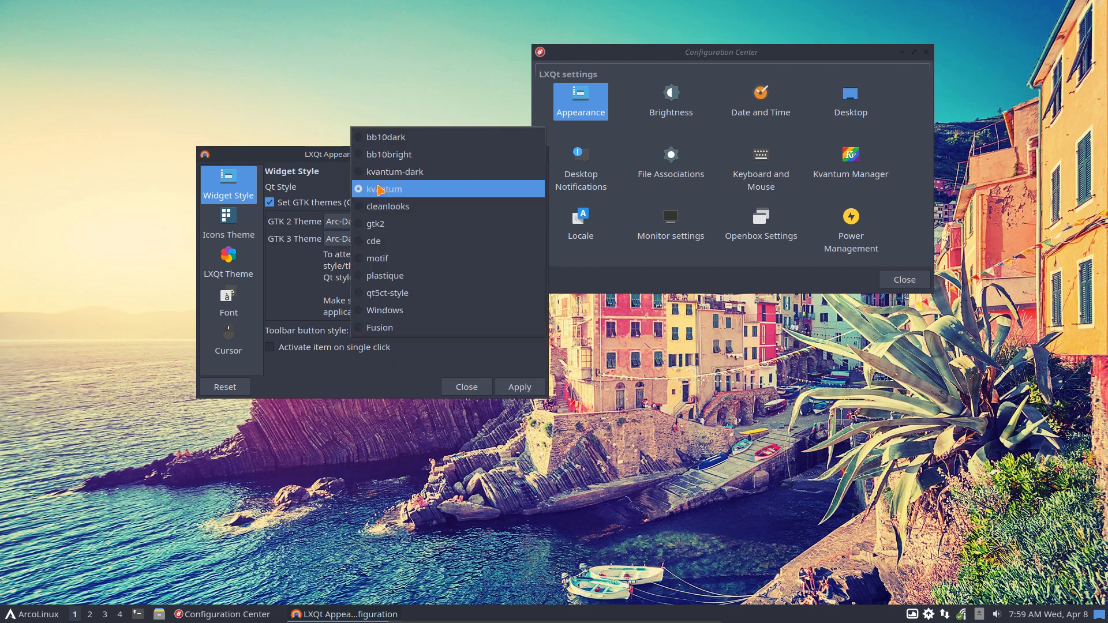
click(381, 137)
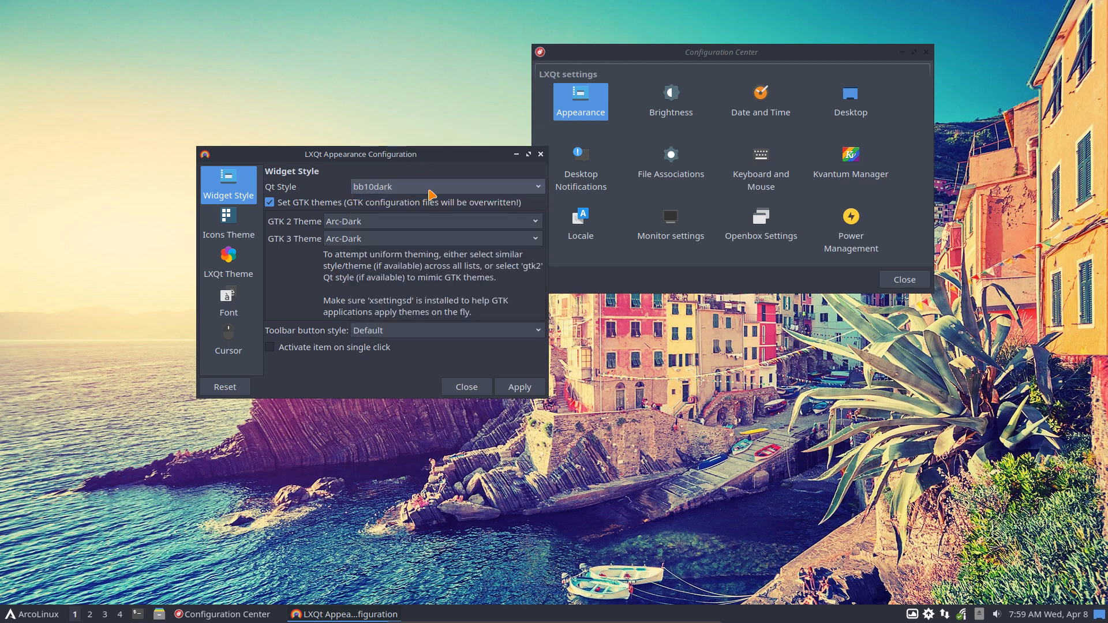
click(519, 387)
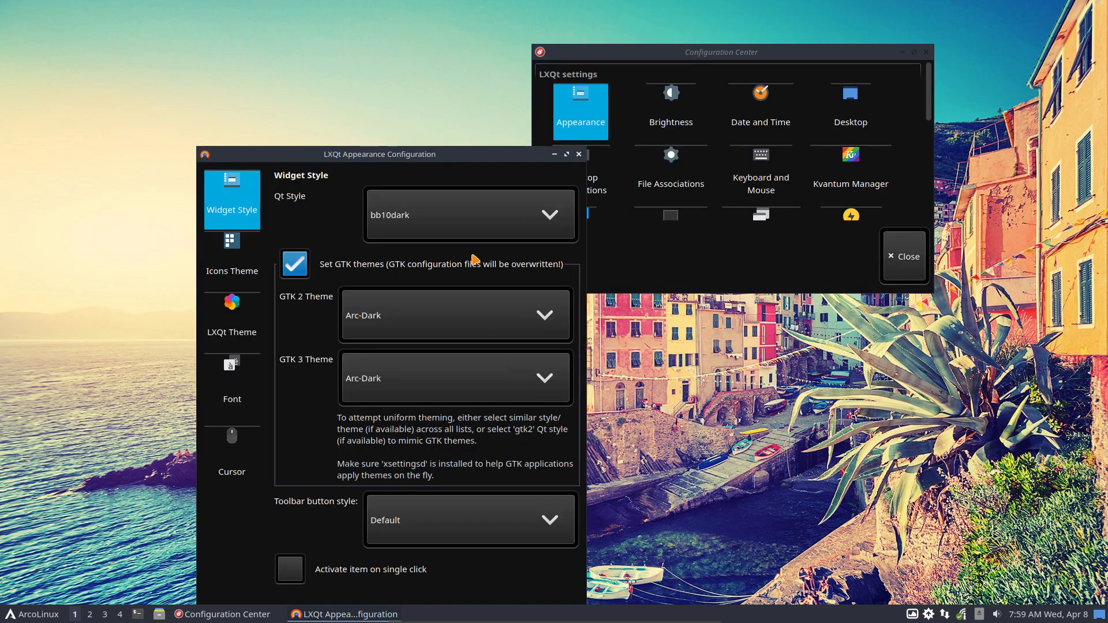
drag(481, 155, 391, 68)
drag(704, 55, 787, 52)
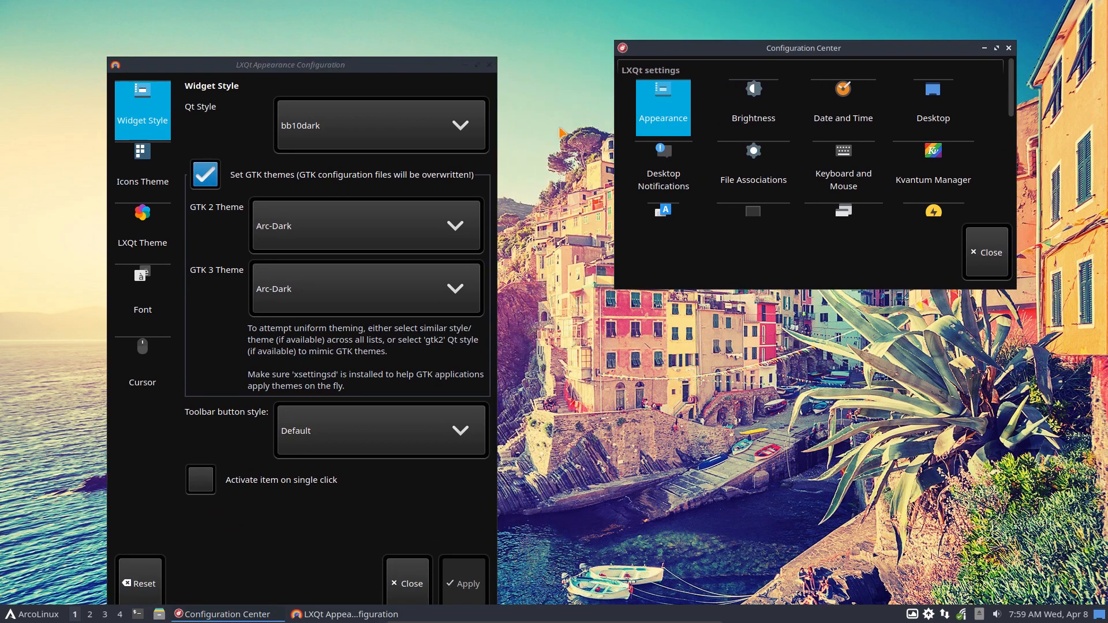
Apply the bb10bright Qt style to preview it, followed by kvantum-dark
click(454, 130)
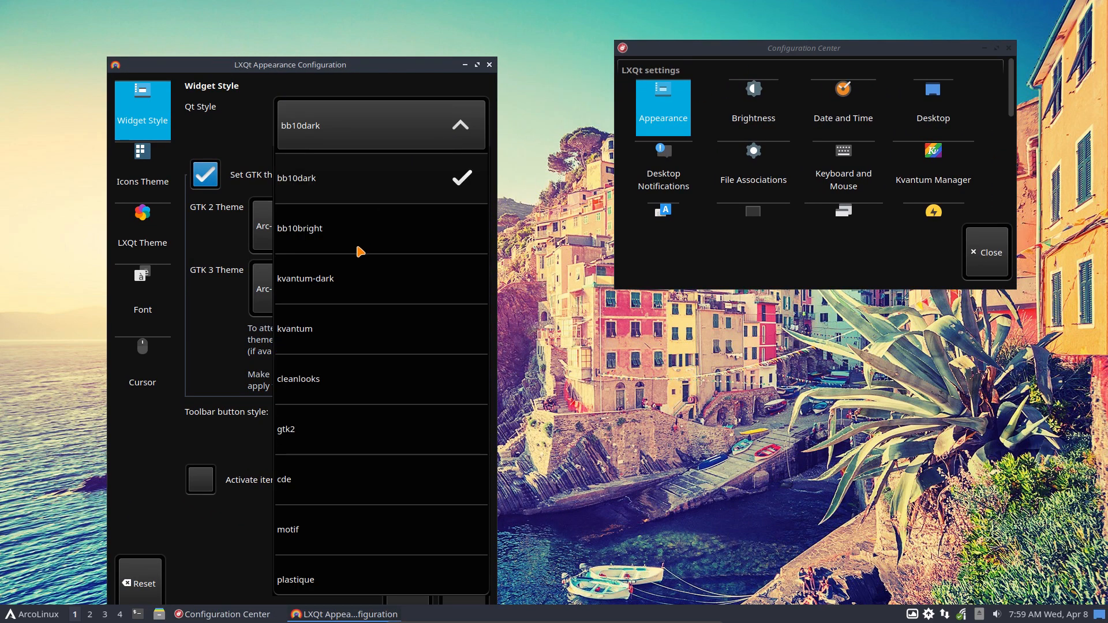
click(362, 247)
click(464, 583)
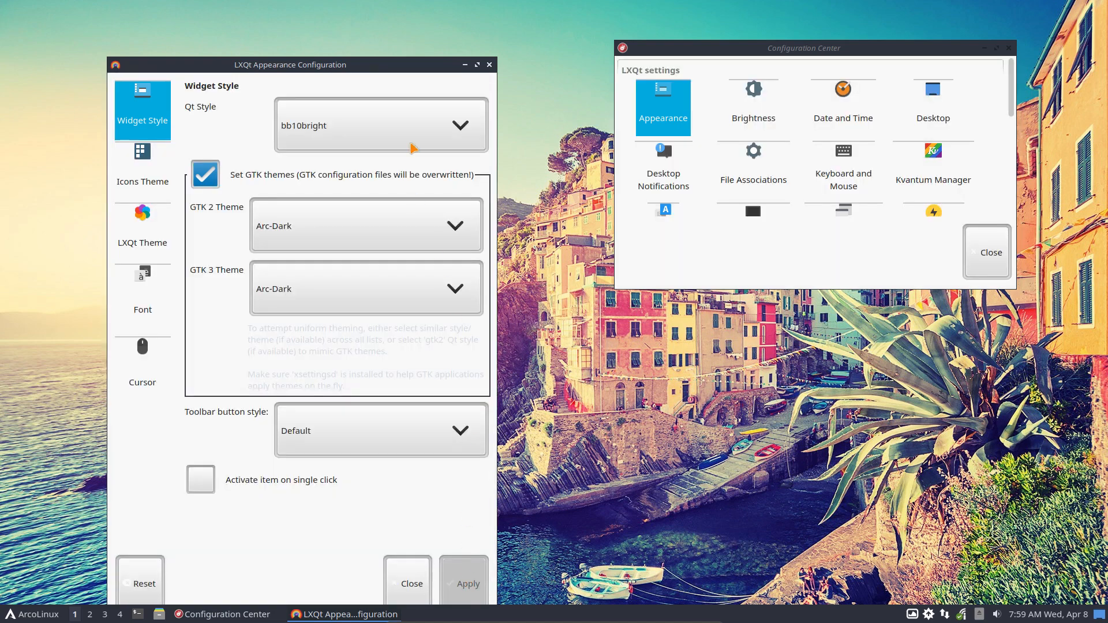
click(410, 123)
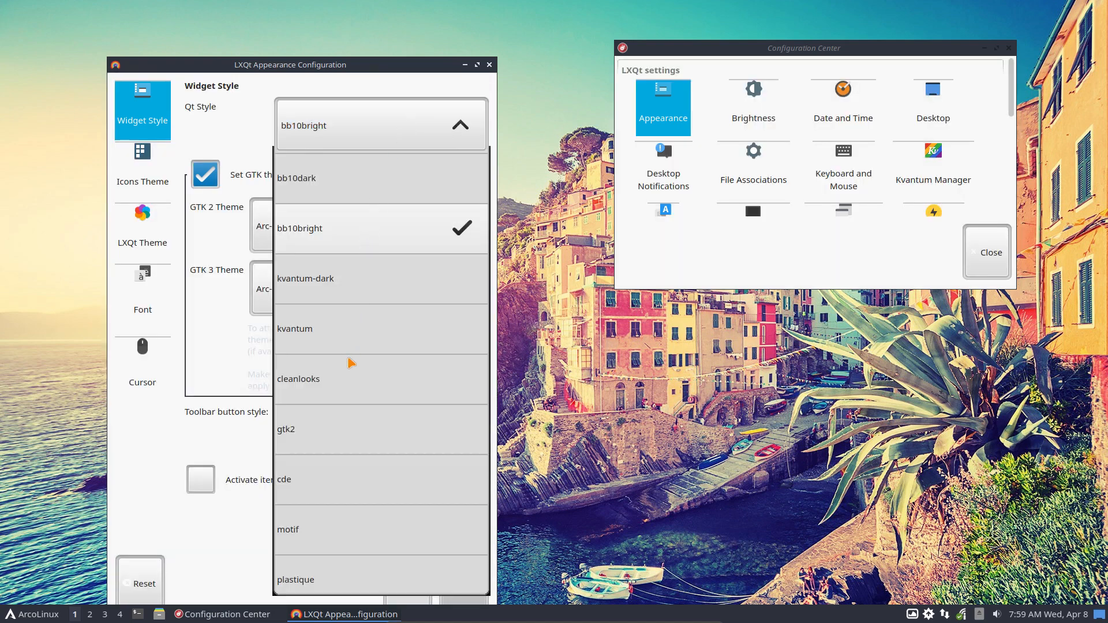
click(337, 278)
click(473, 593)
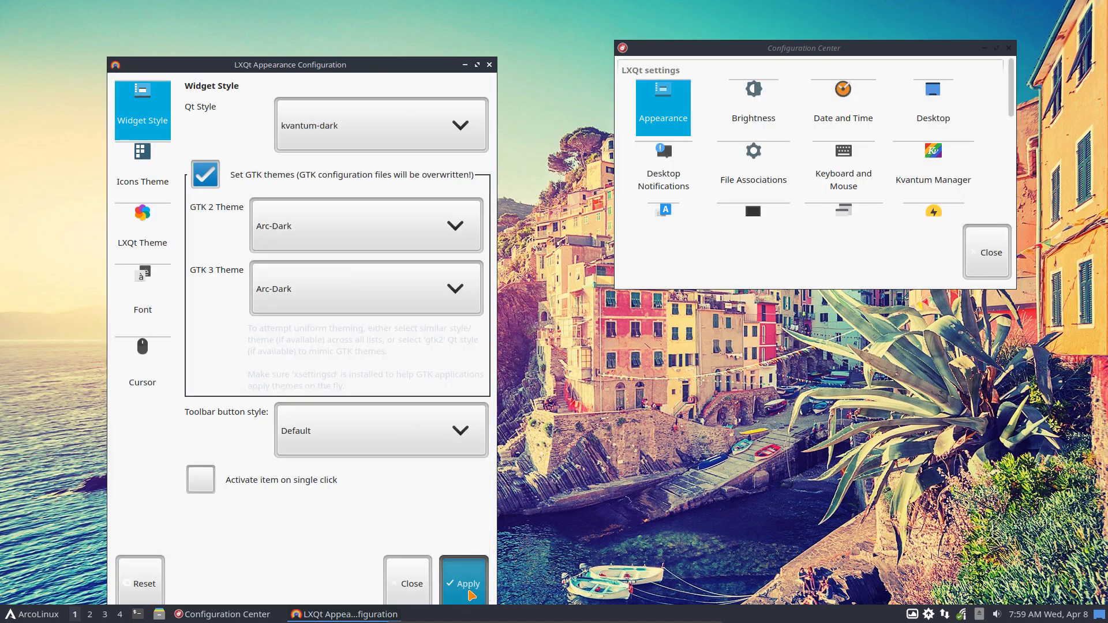
Set the Qt style back to kvantum and apply it
click(350, 99)
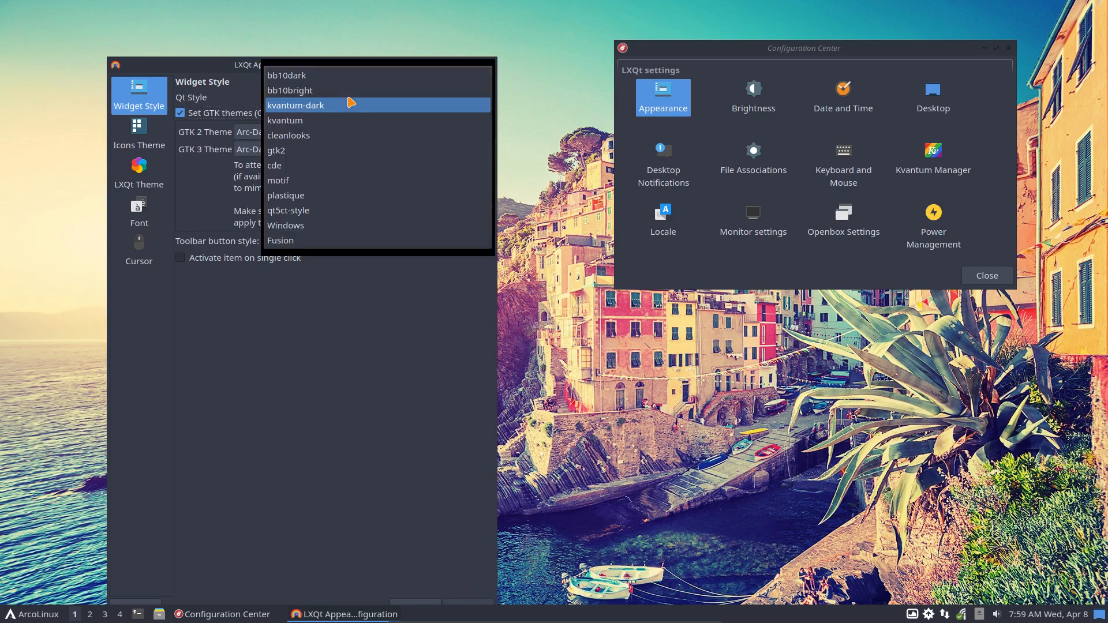
click(344, 123)
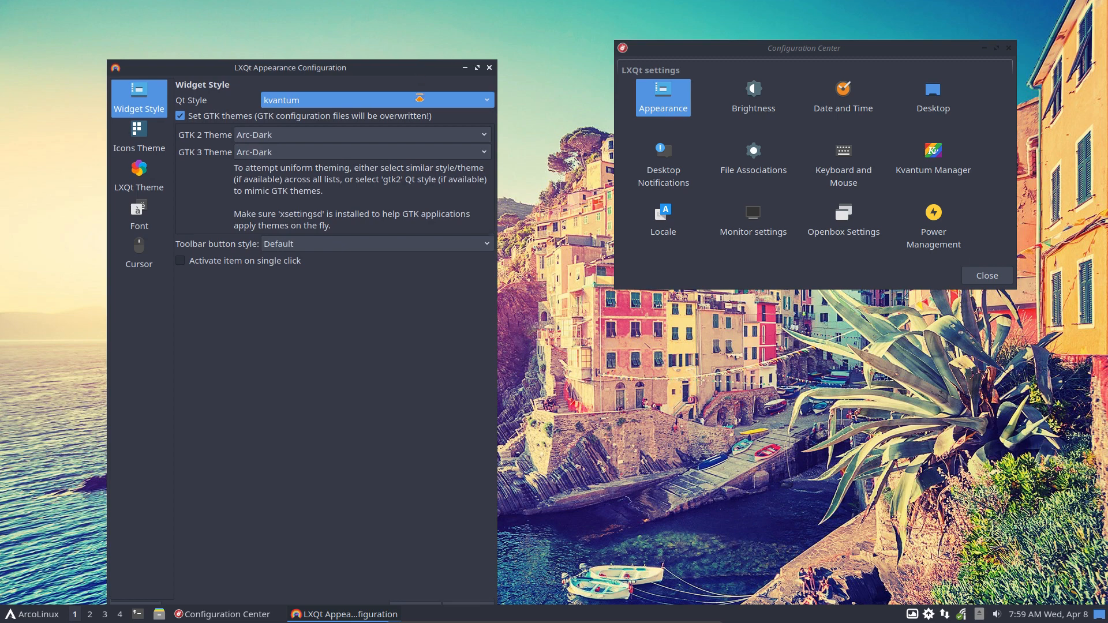
drag(419, 62, 403, 80)
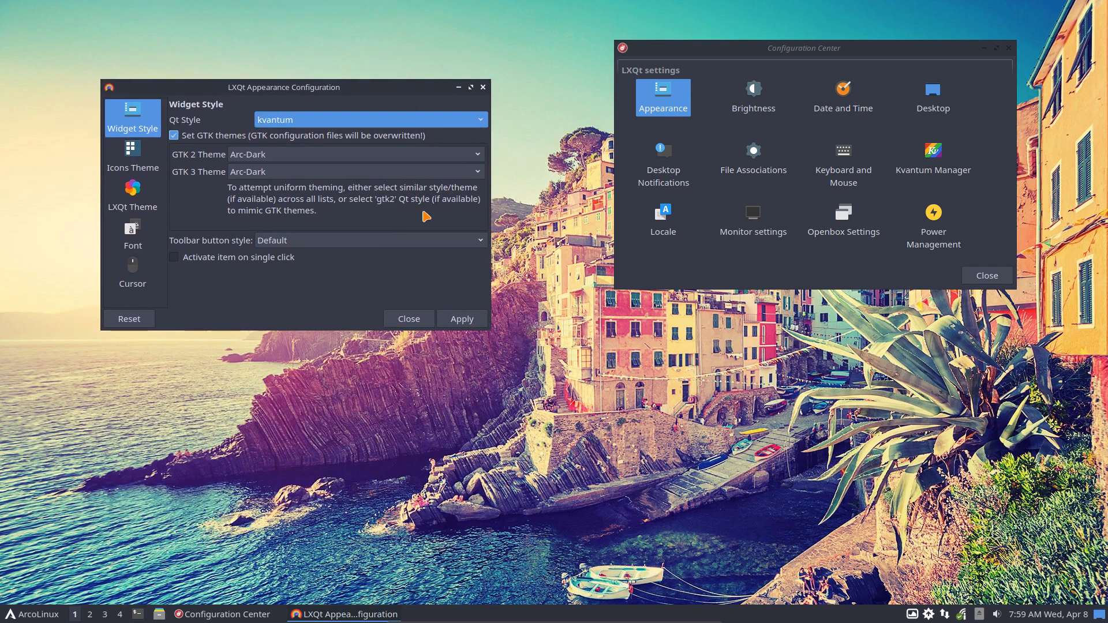
click(464, 322)
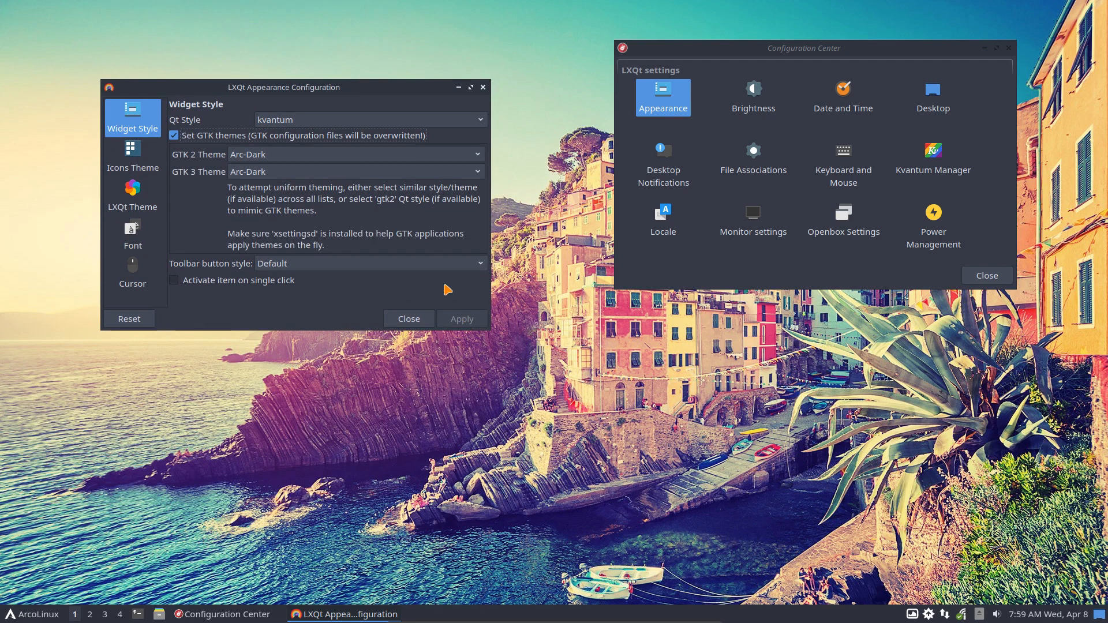
Apply the cleanlooks Qt style to try it out, followed by the gtk2 style
click(310, 123)
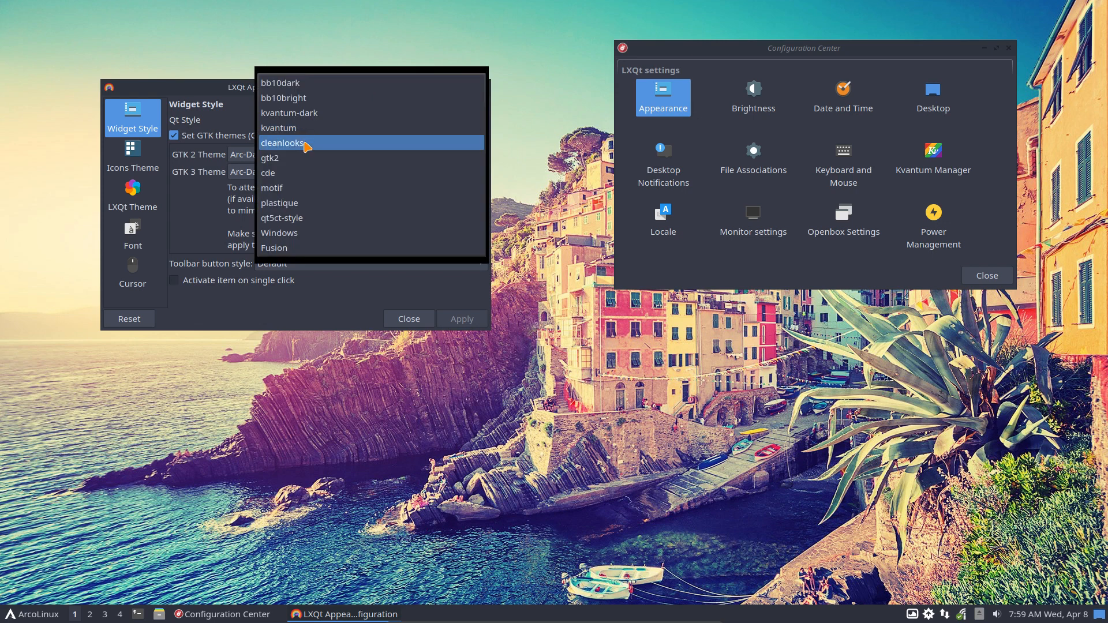
click(308, 143)
click(458, 321)
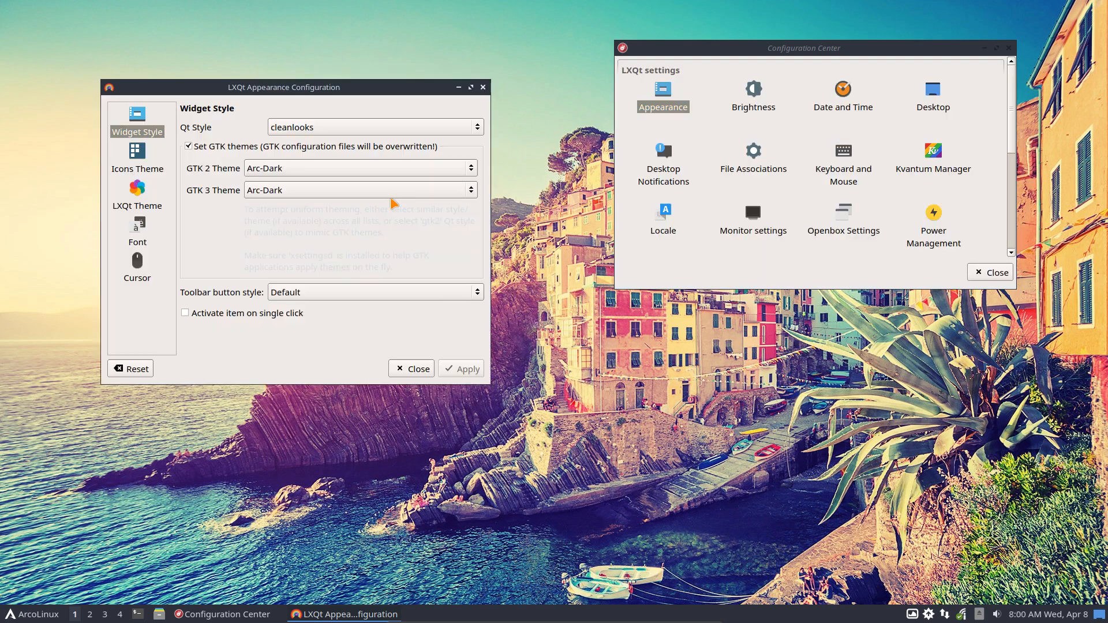
click(319, 125)
click(312, 149)
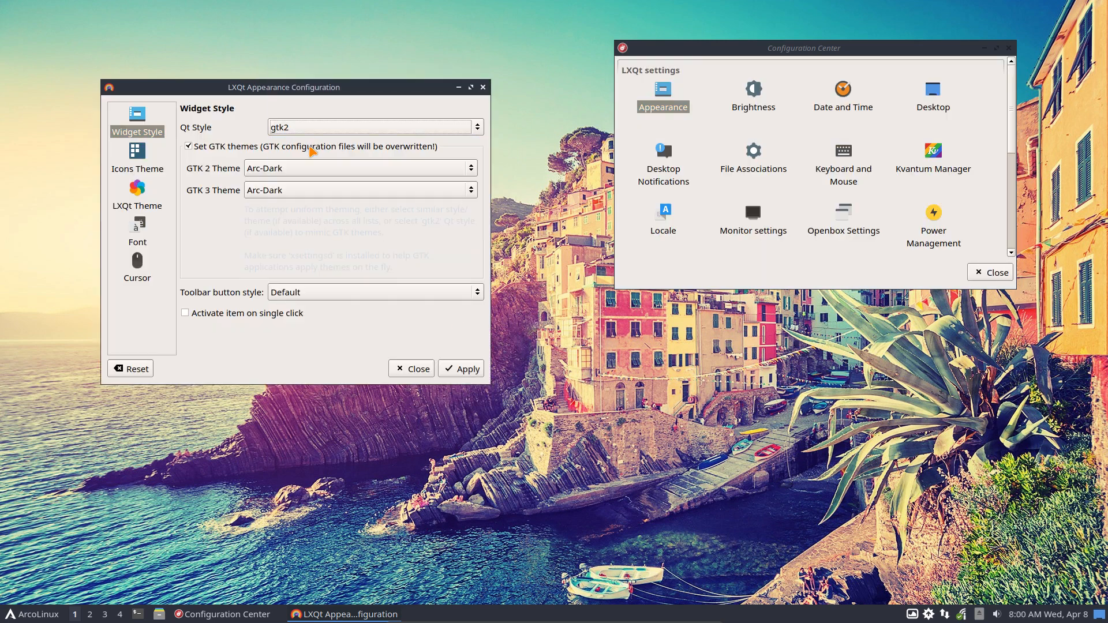
click(460, 370)
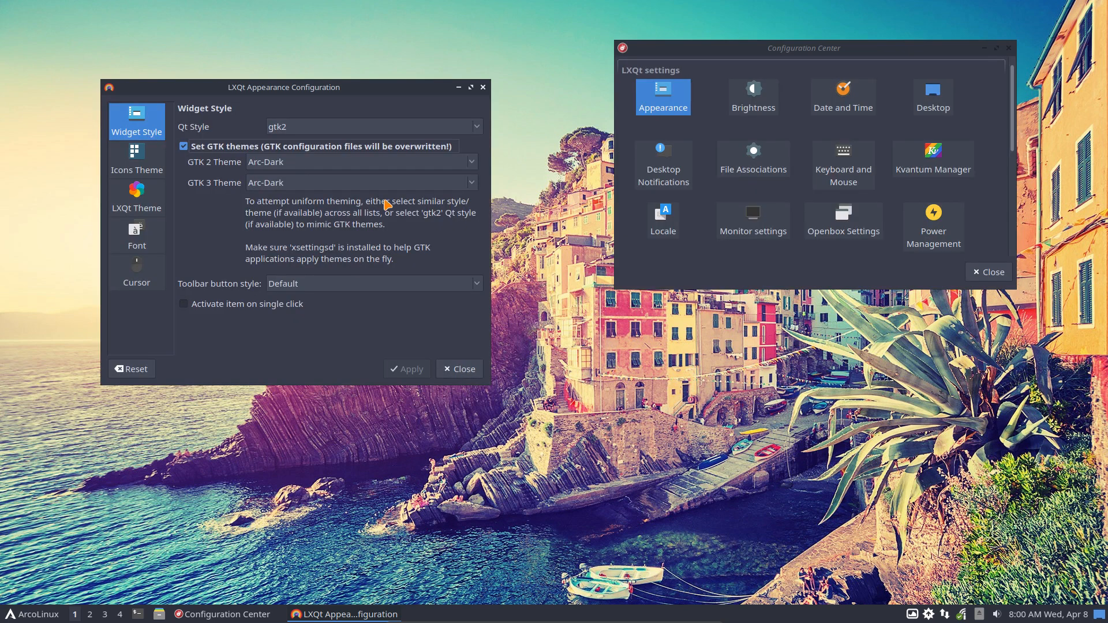
click(317, 131)
click(316, 151)
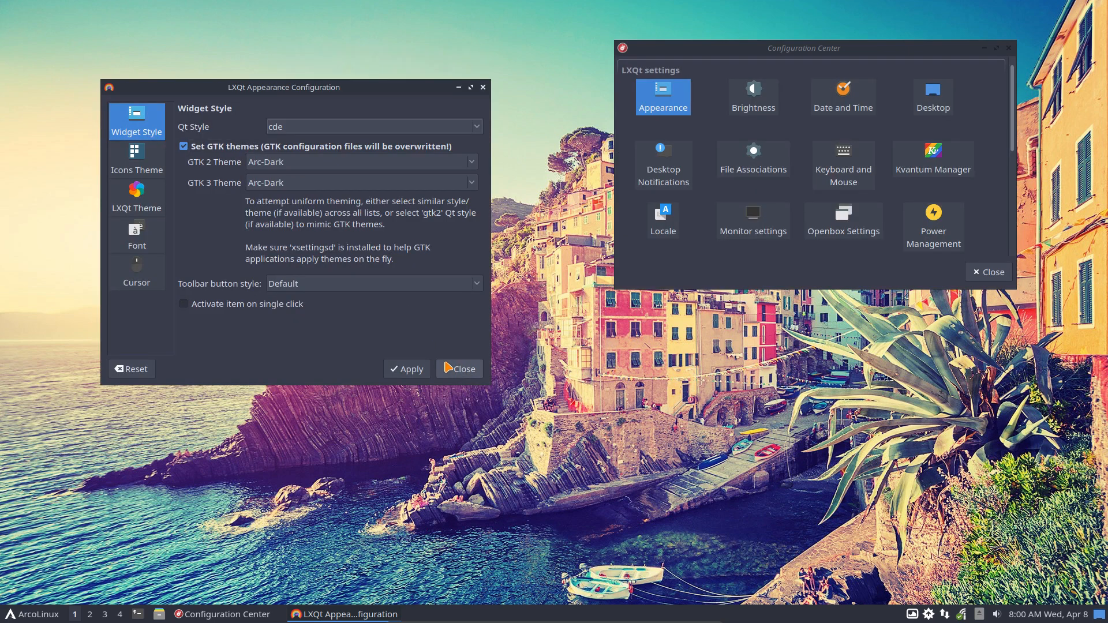
click(460, 369)
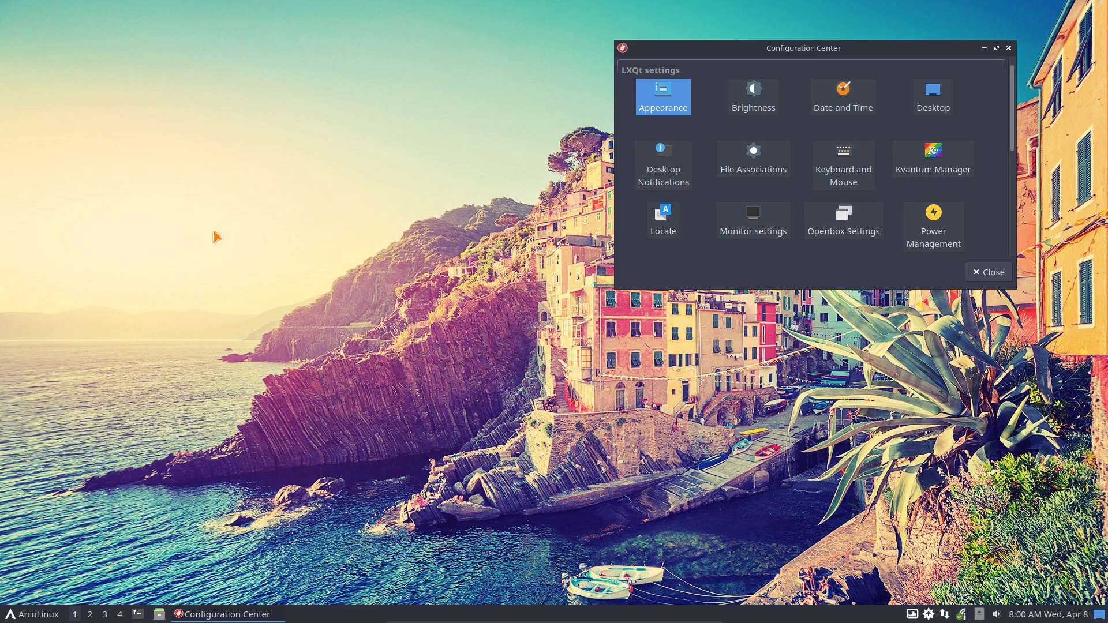
Reopen the appearance settings and apply the kvantum-dark Qt style
double_click(665, 91)
click(572, 174)
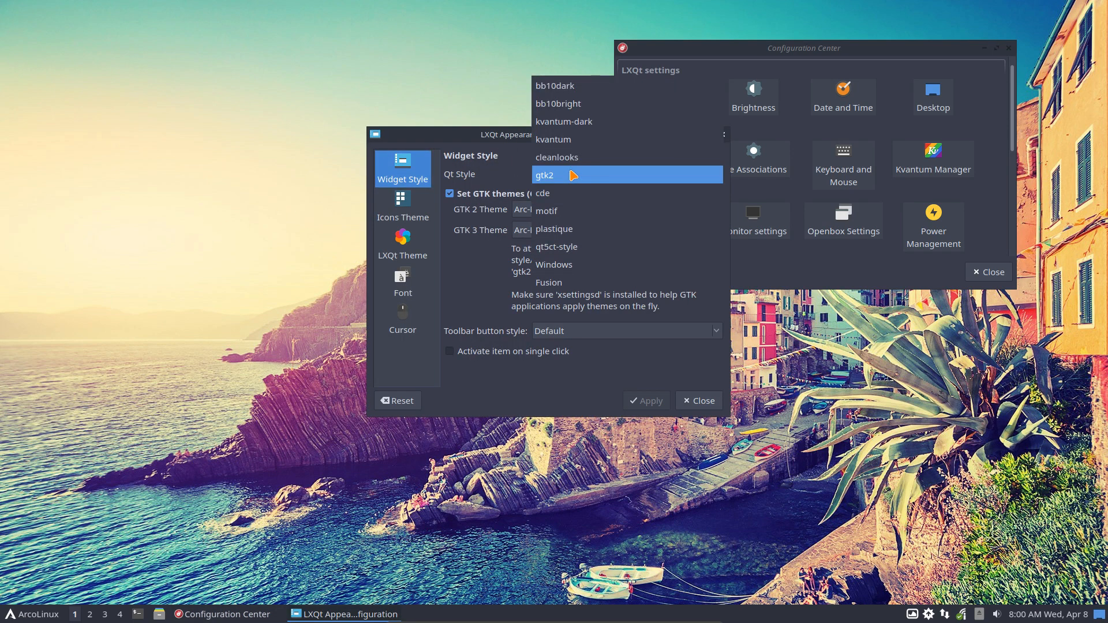
click(595, 122)
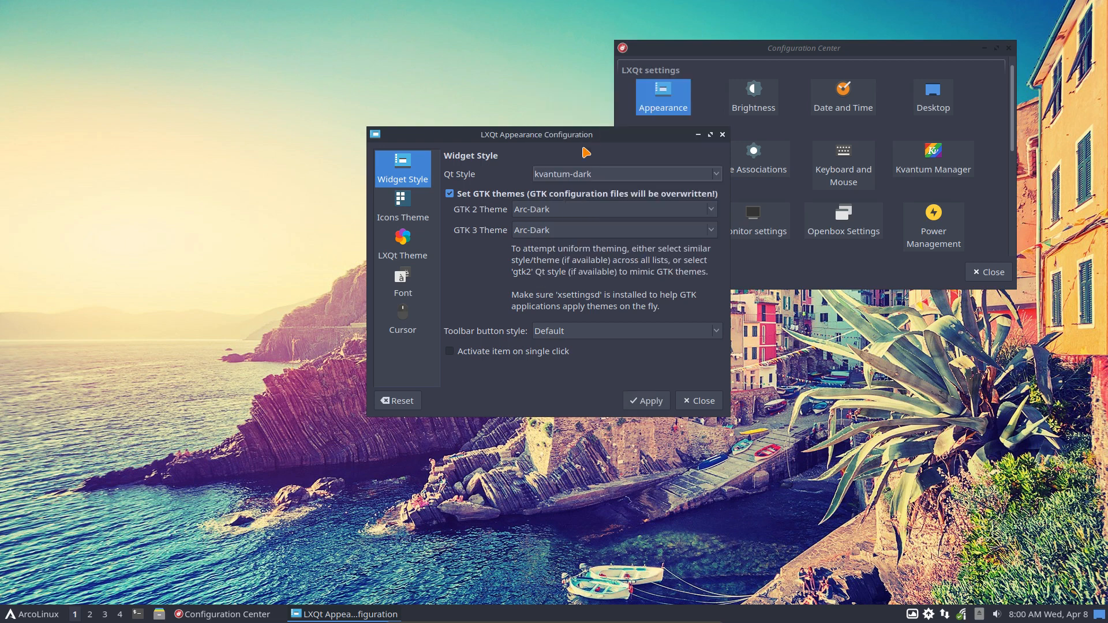
click(657, 404)
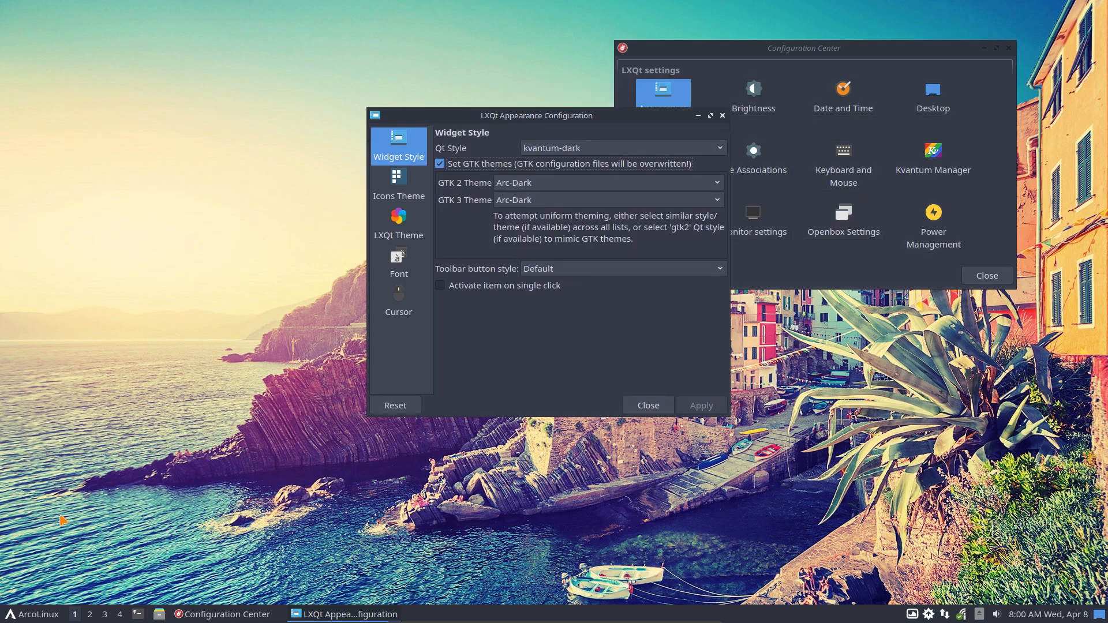
Search the application launcher for kvan and open Kvantum Manager
click(33, 616)
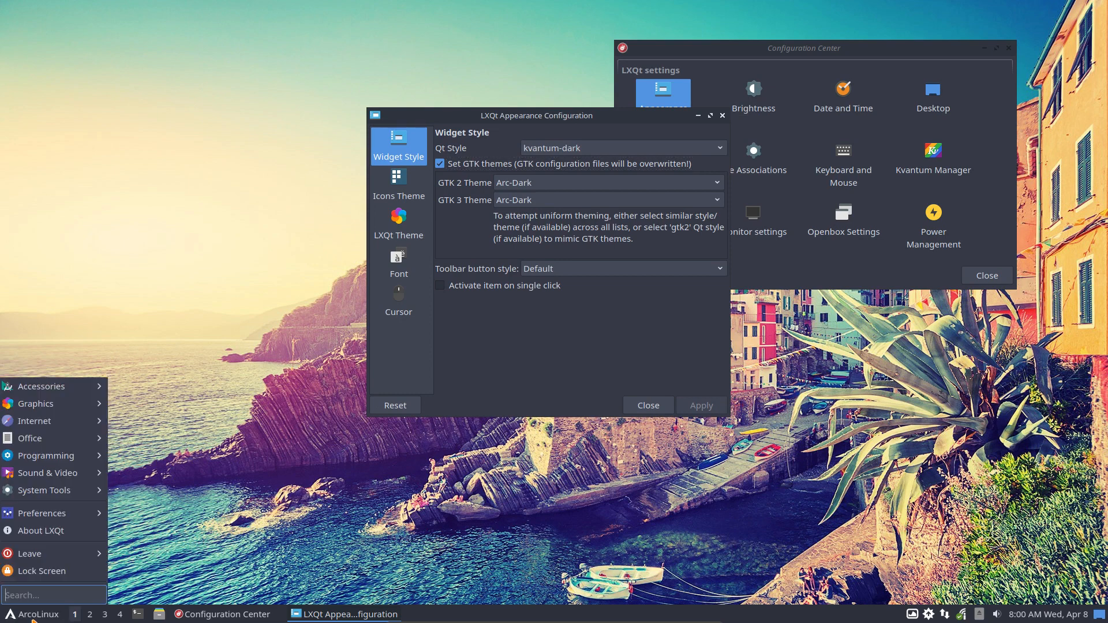
text(kwn)
key(BackSpace)
key(BackSpace)
text(v)
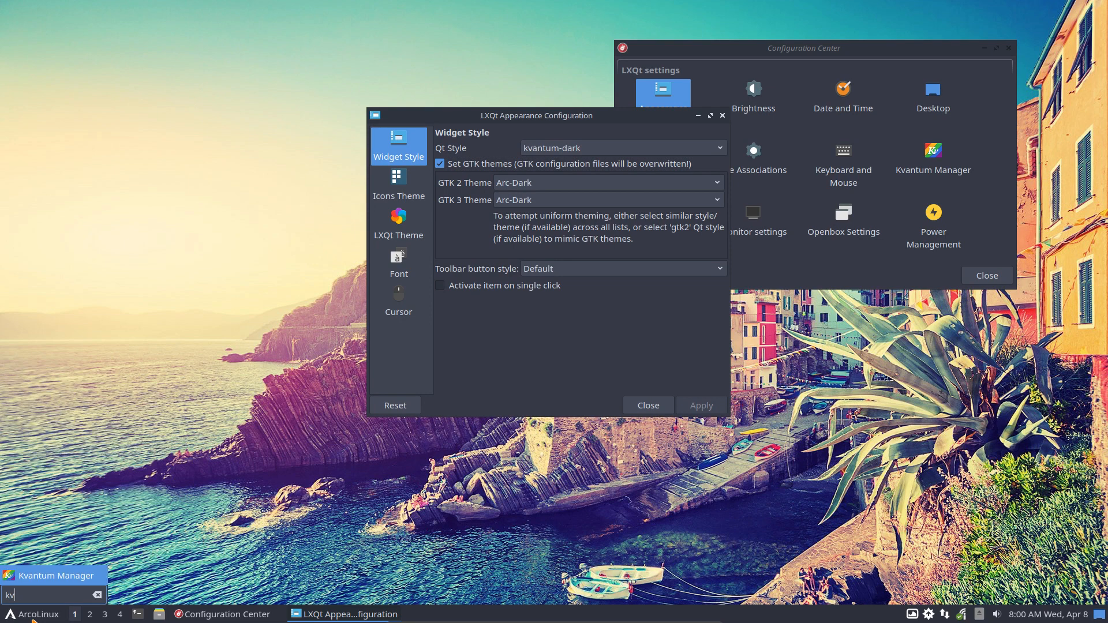
text(an)
click(75, 580)
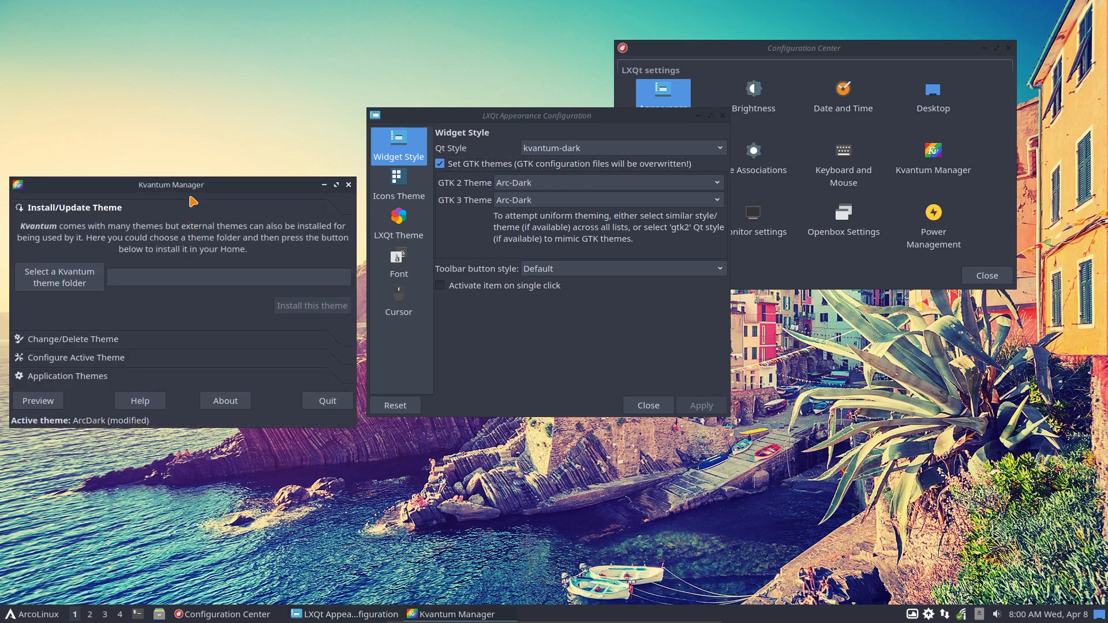
Arrange the Kvantum Manager, LXQt Appearance Configuration and Configuration Center windows so that none of them overlap
drag(196, 184, 211, 183)
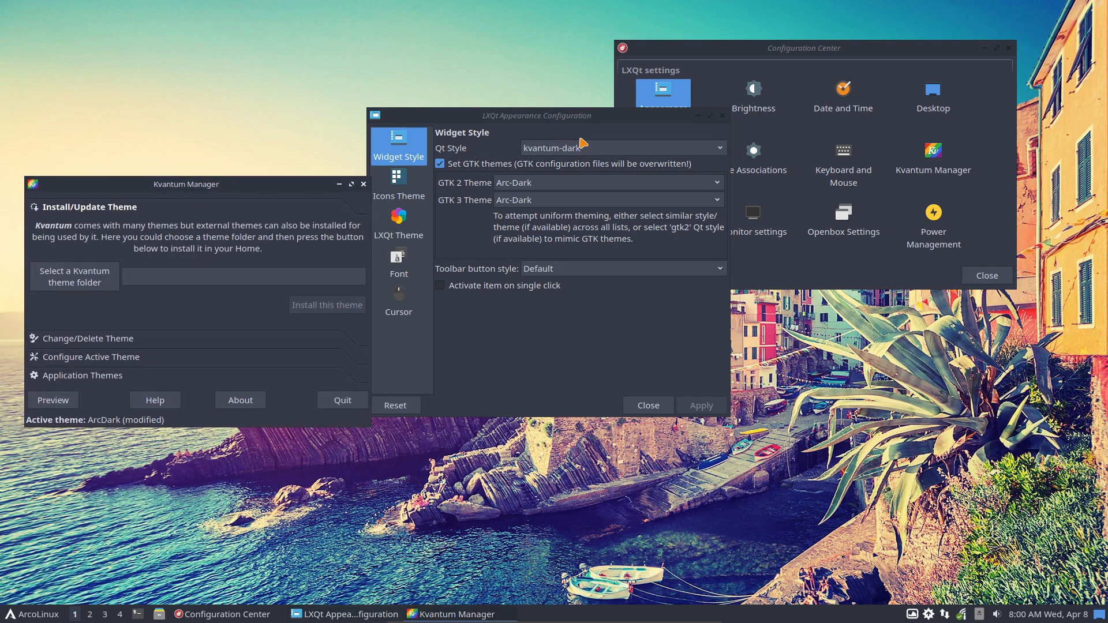
drag(584, 121, 848, 311)
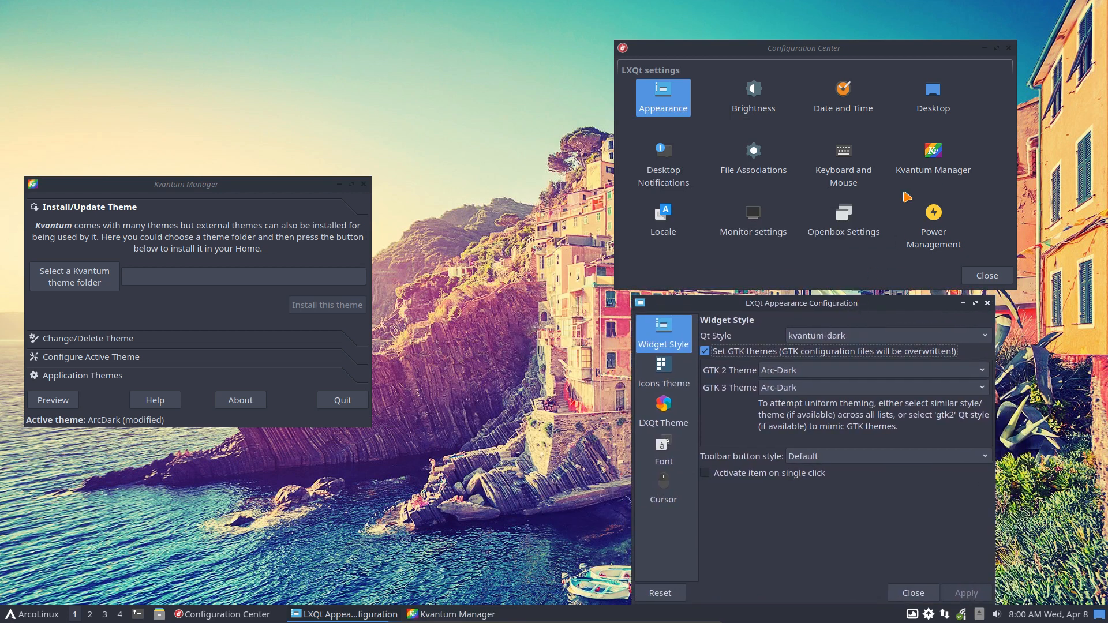
click(892, 62)
drag(906, 51, 953, 30)
click(178, 180)
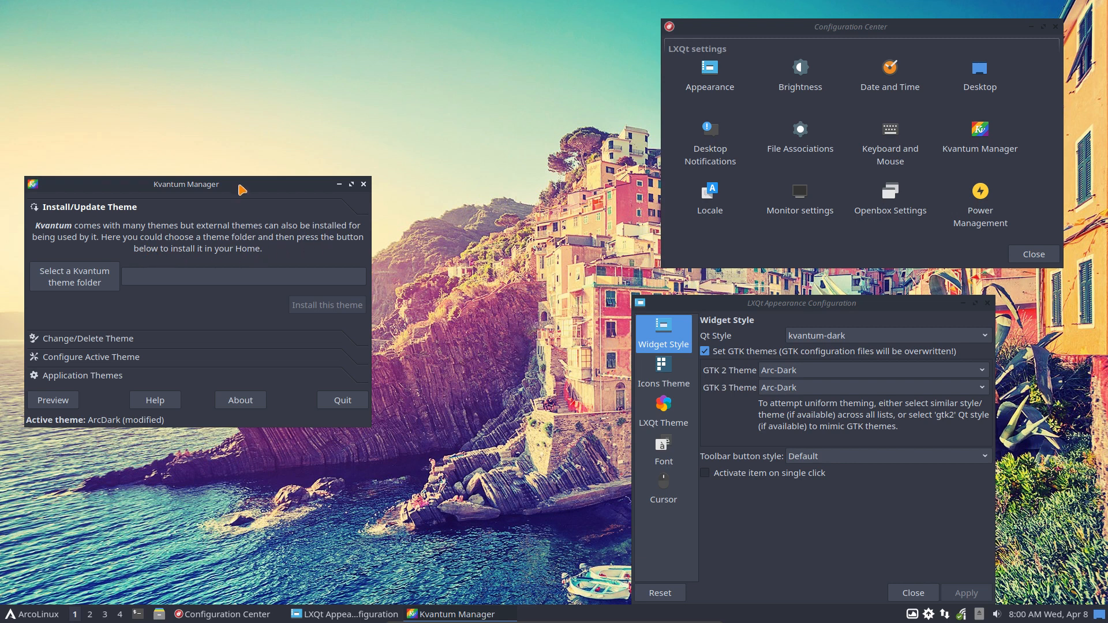
drag(238, 184, 264, 94)
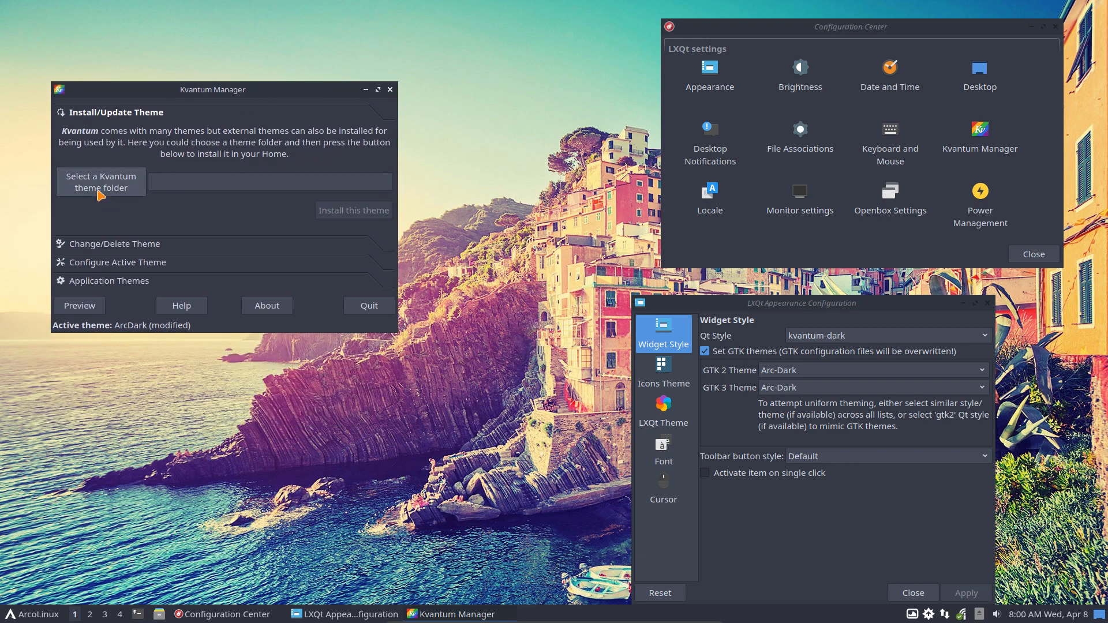
Show the application theme assignments in Kvantum Manager and shift the Configuration Center window slightly
click(115, 283)
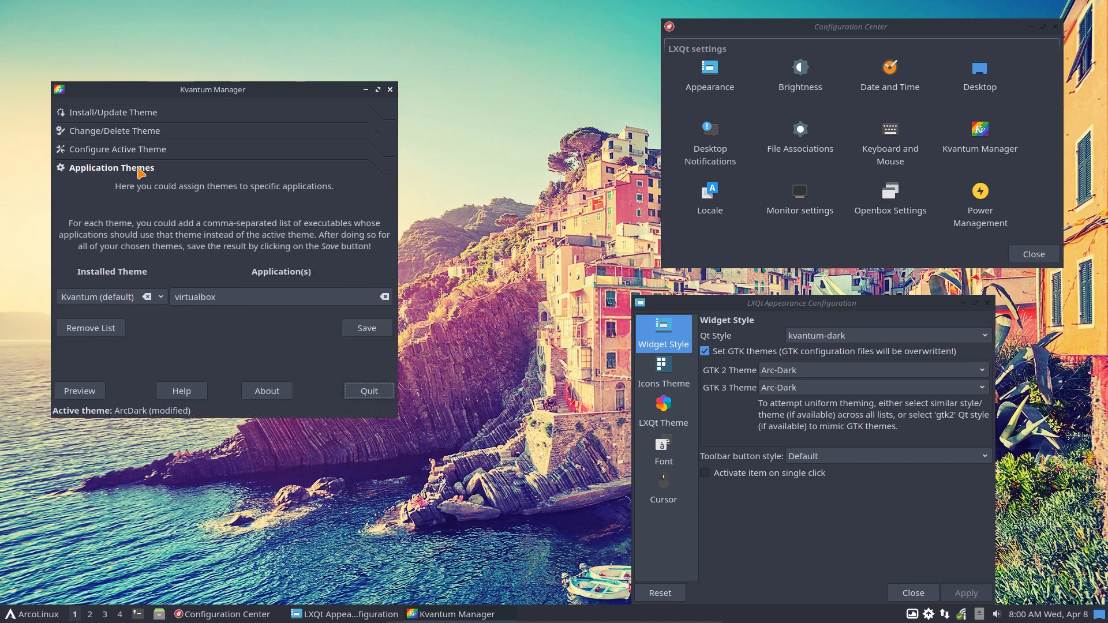
drag(860, 31, 822, 45)
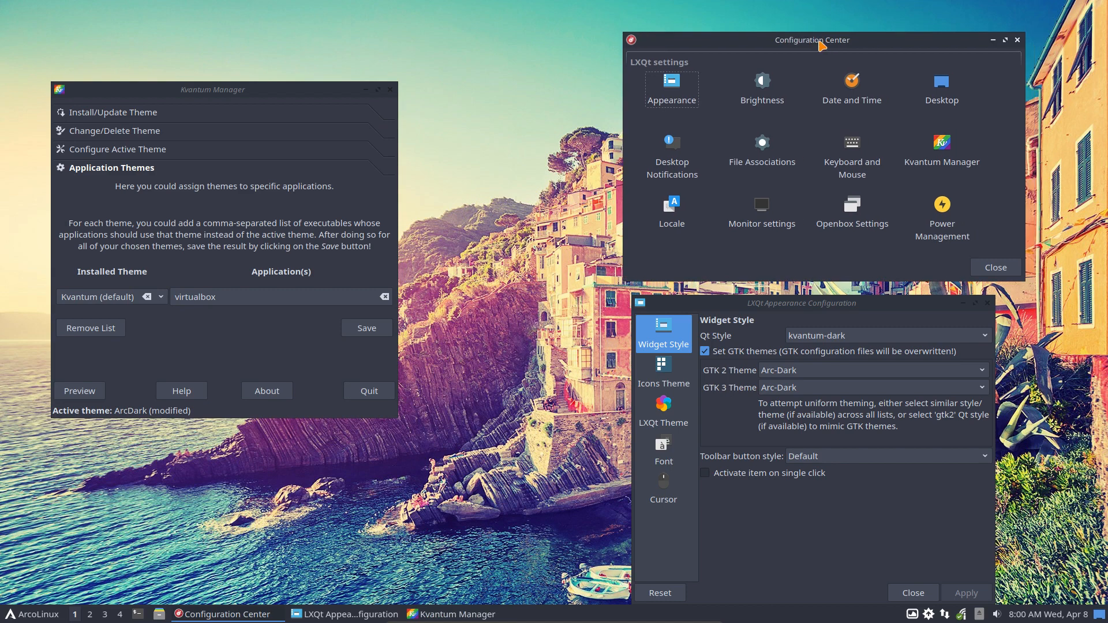
click(32, 614)
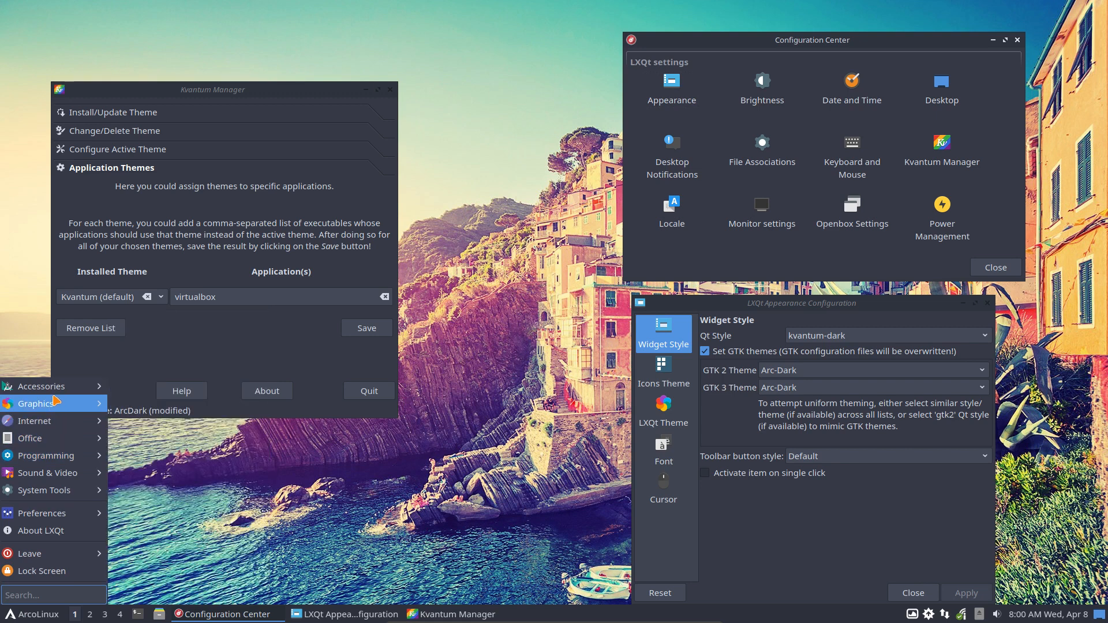
mouse_move(54, 393)
click(167, 336)
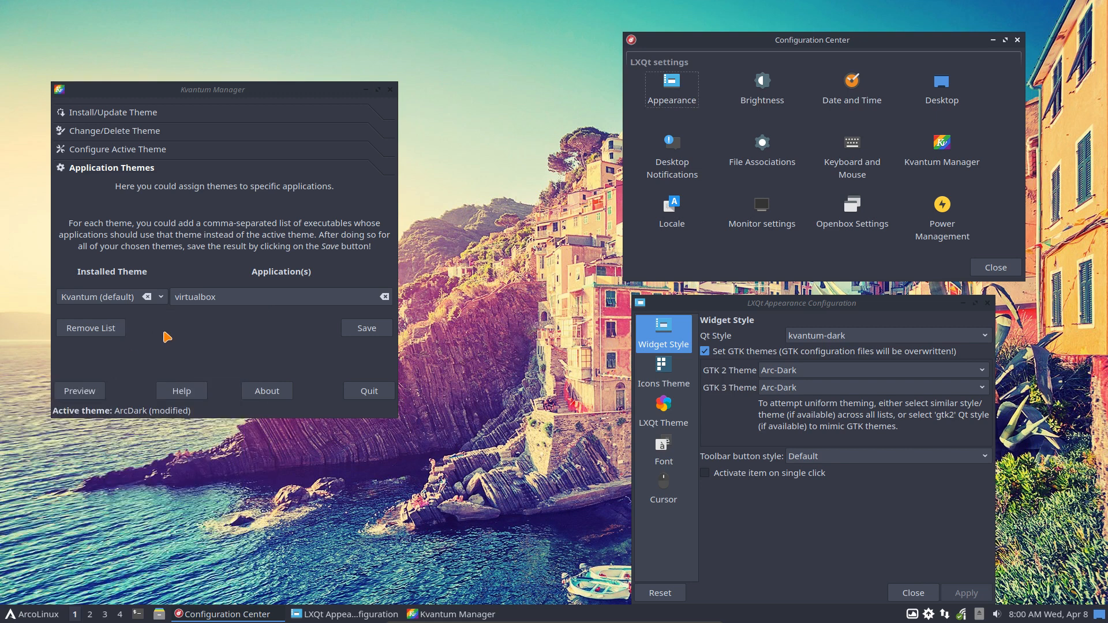
Choose ArcDark (modified) as the installed theme and inspect the start of its assigned application list
click(159, 297)
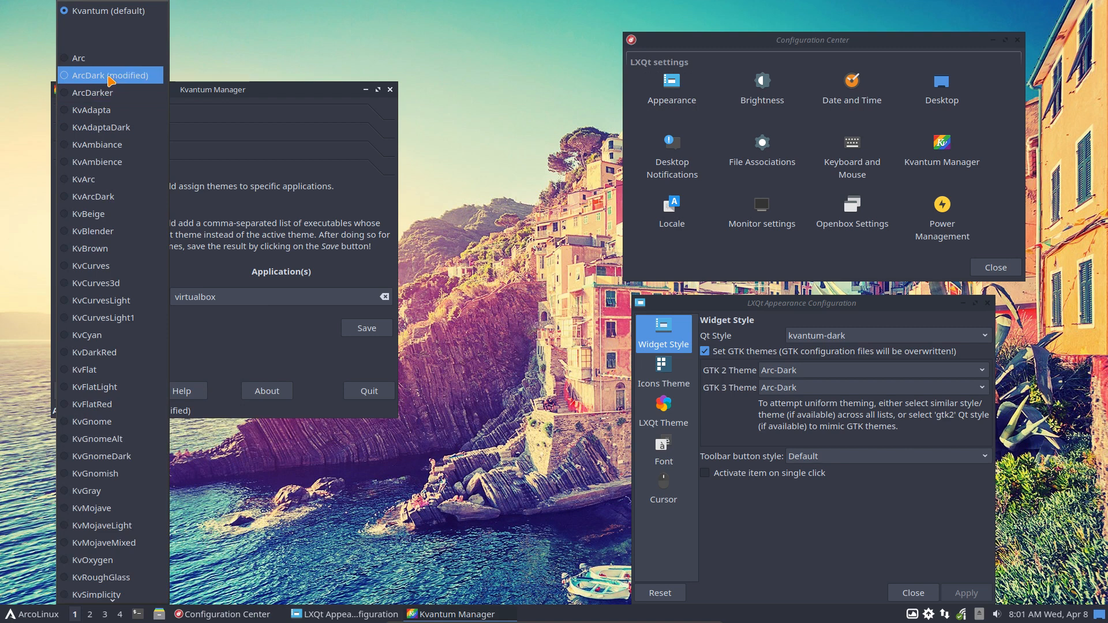
click(111, 80)
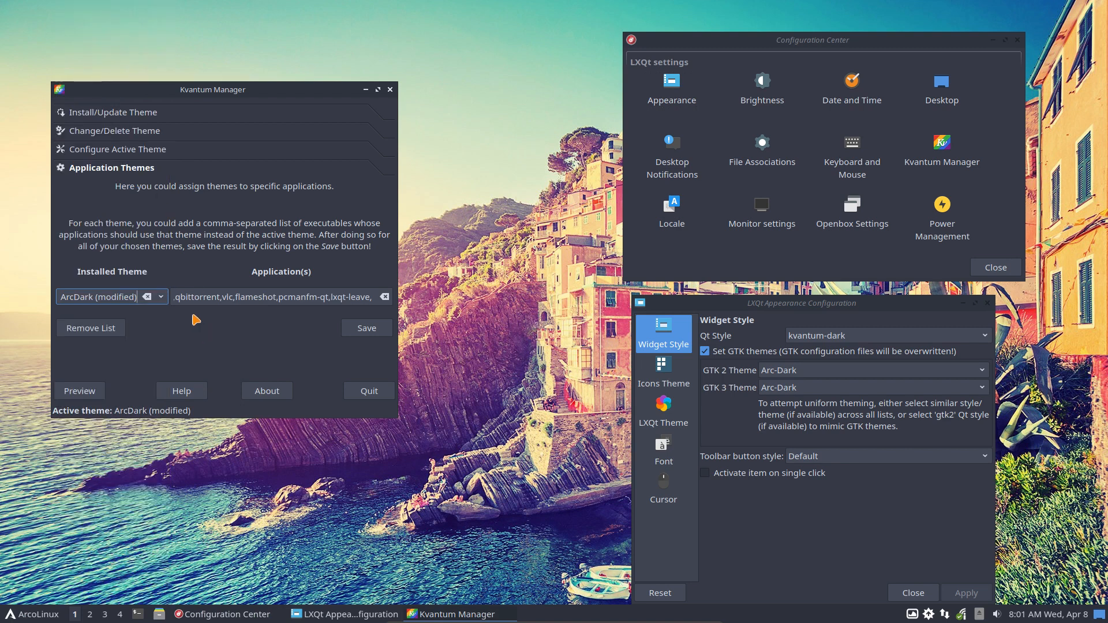
drag(211, 297, 151, 296)
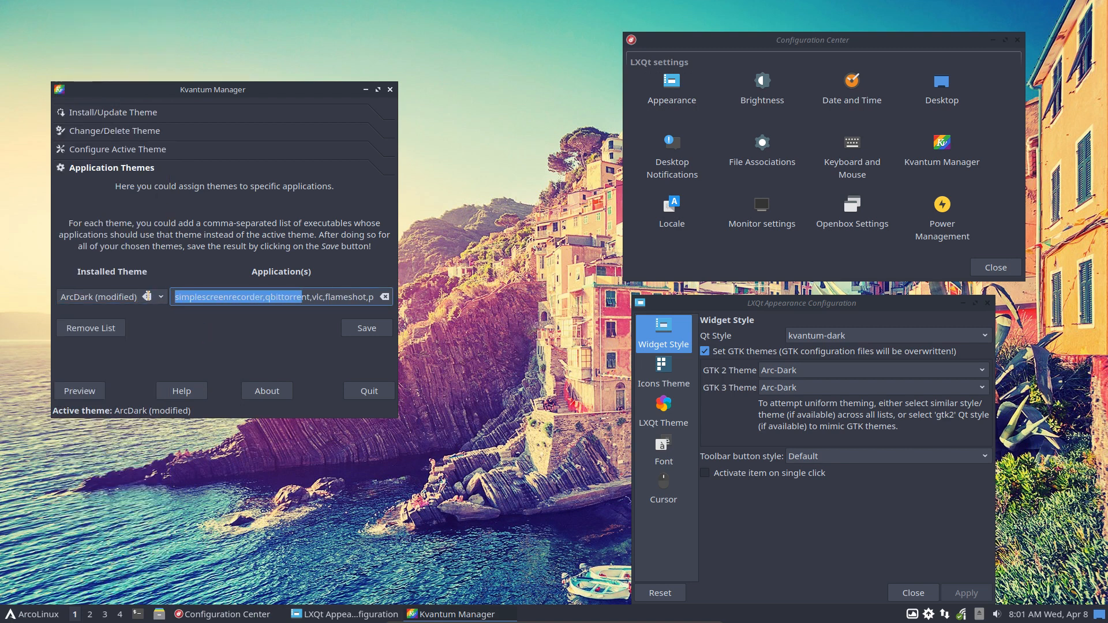
click(224, 302)
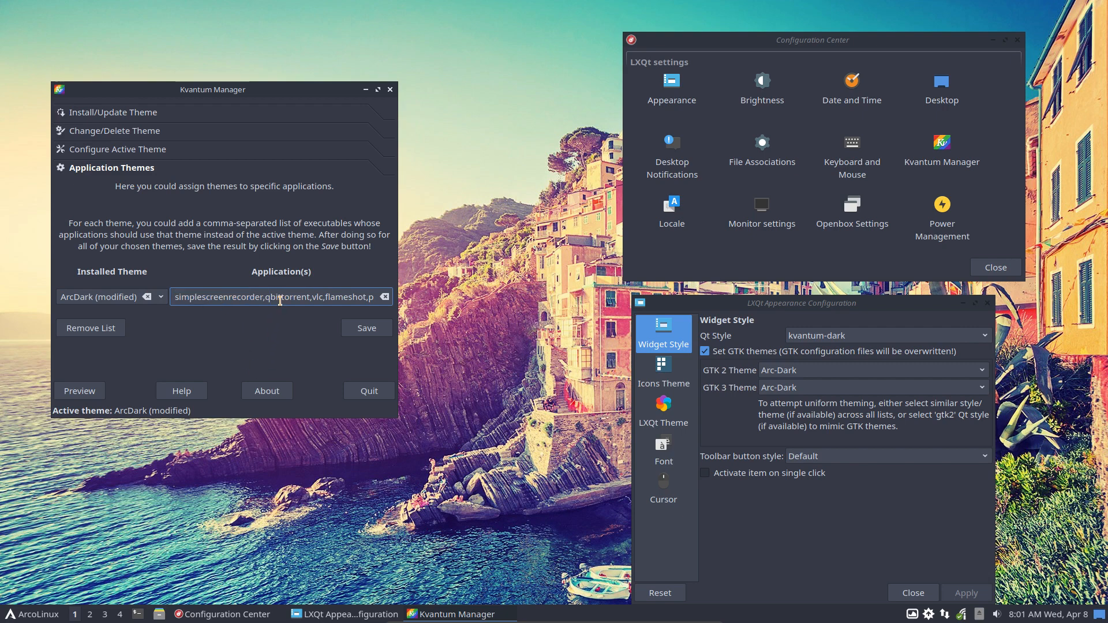
Search the application launcher for tor, sim and vlc in turn
click(26, 615)
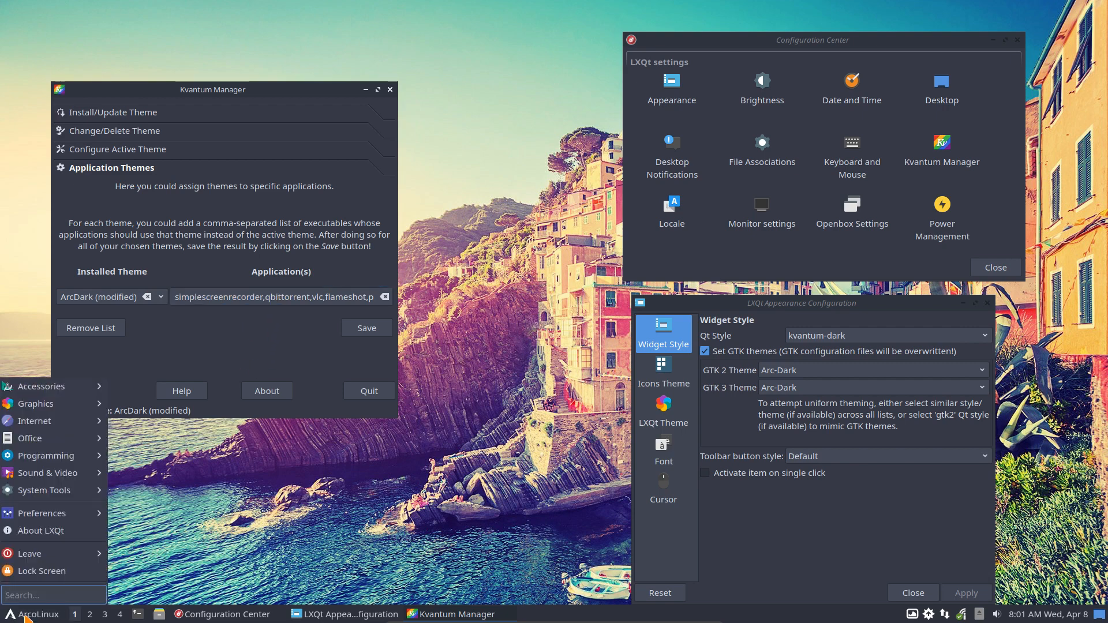
text(tor)
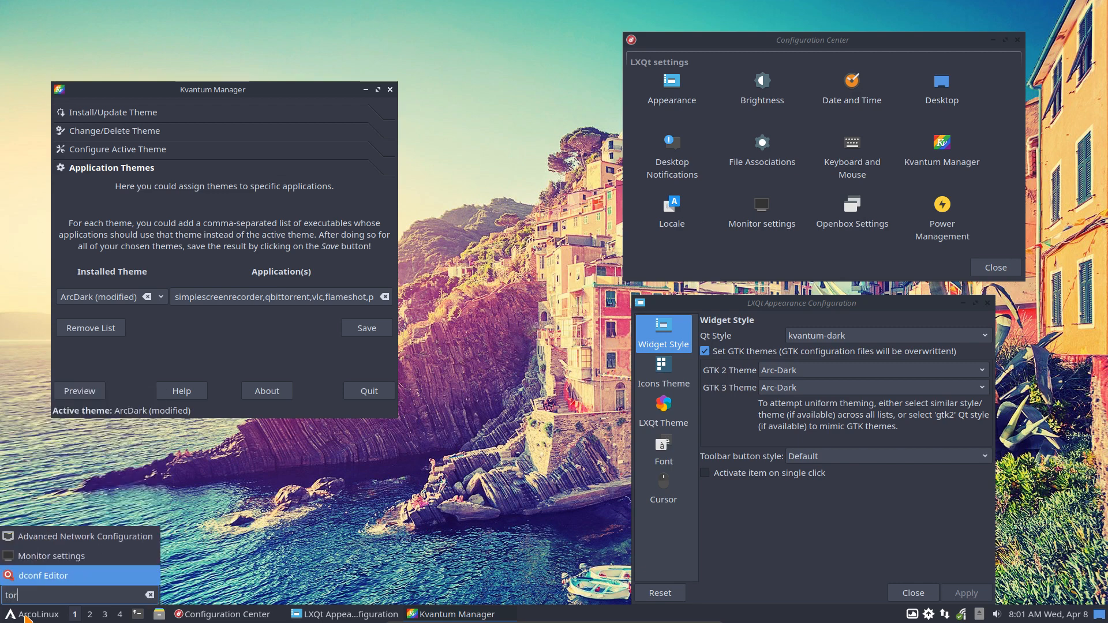
key(BackSpace)
key(BackSpace)
key(BackSpace)
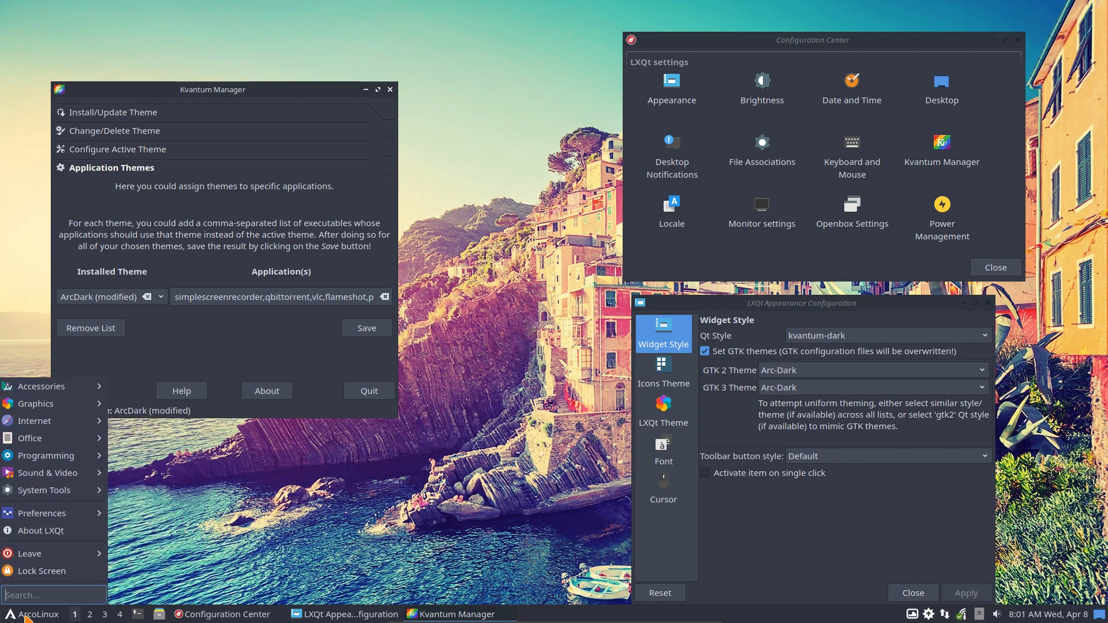
text(sim)
key(BackSpace)
key(BackSpace)
key(BackSpace)
text(vlc)
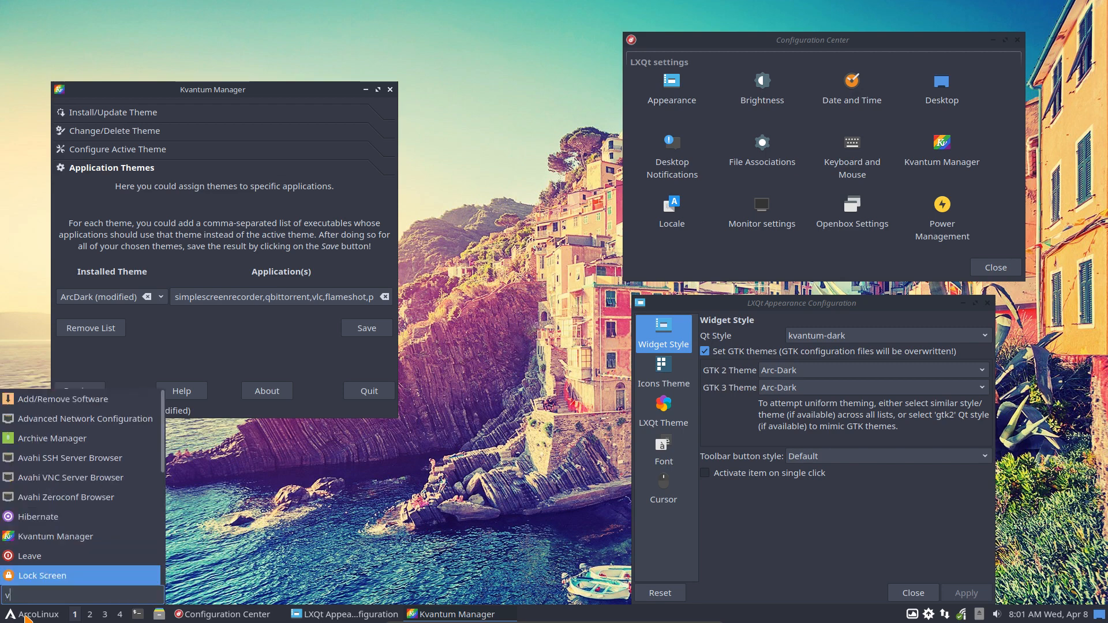
Replace the launcher search with fl and start Flameshot
key(BackSpace)
key(BackSpace)
key(BackSpace)
text(fl)
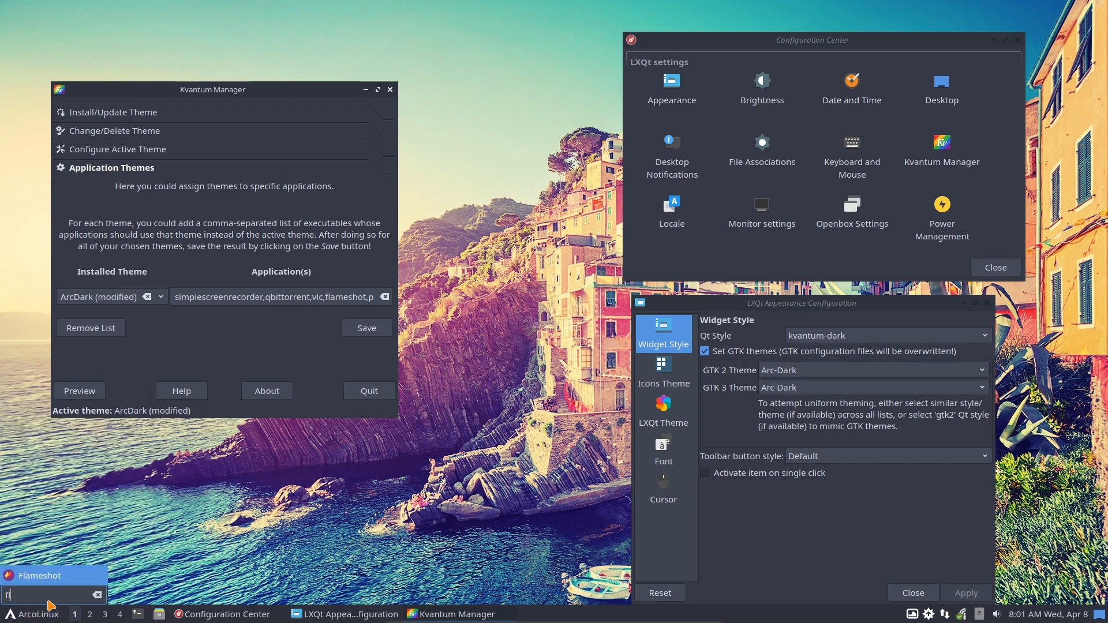
click(51, 577)
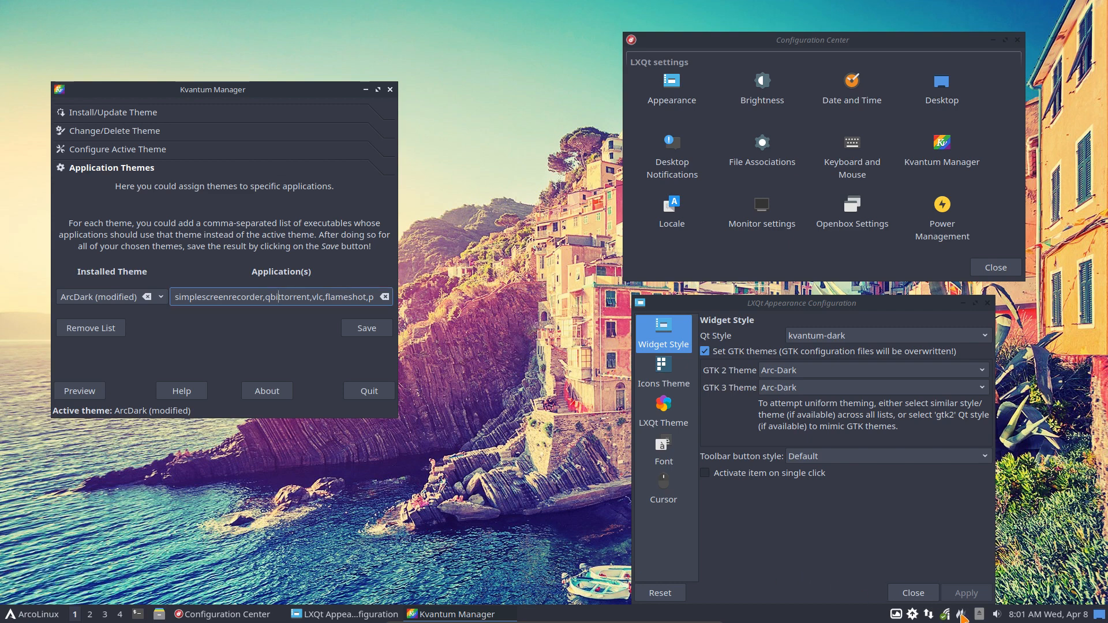
Start a Flameshot capture and cancel it, and show Flameshot's tray options
click(961, 615)
key(Escape)
right_click(961, 615)
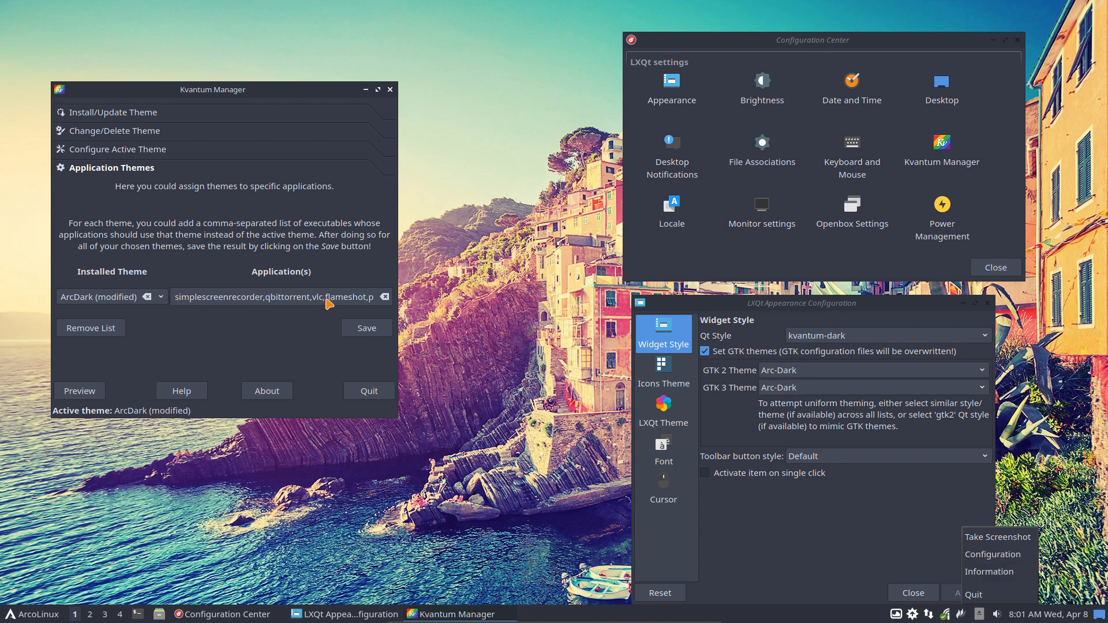
Look through the Preferences applications and inspect the pcmanfm-qt and lxqt-leave entries in the ArcDark theme's application list
click(36, 620)
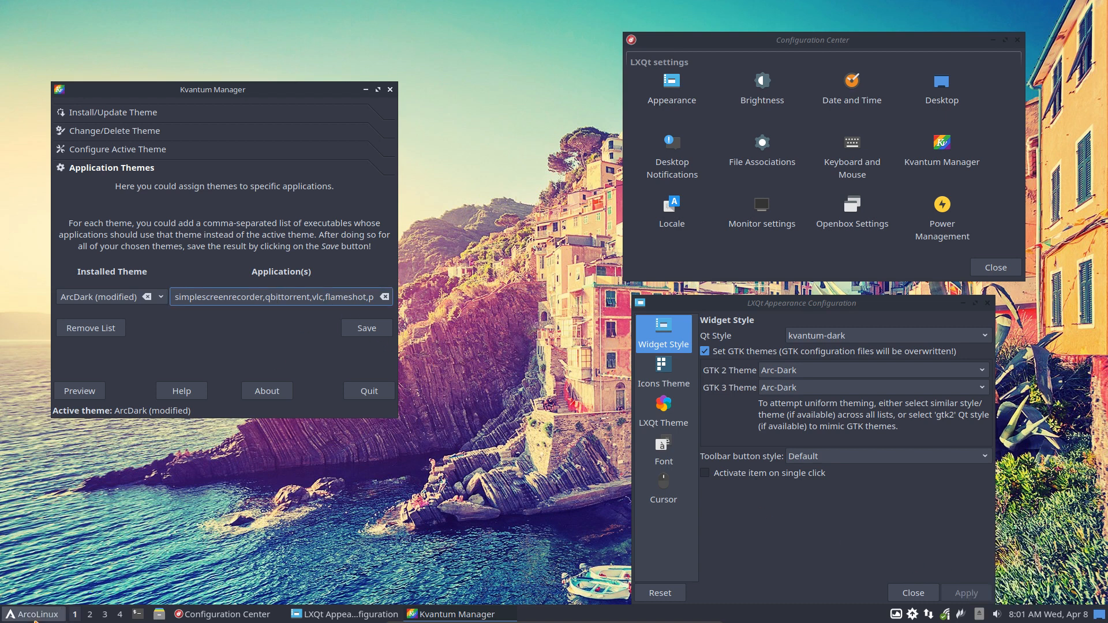
mouse_move(50, 515)
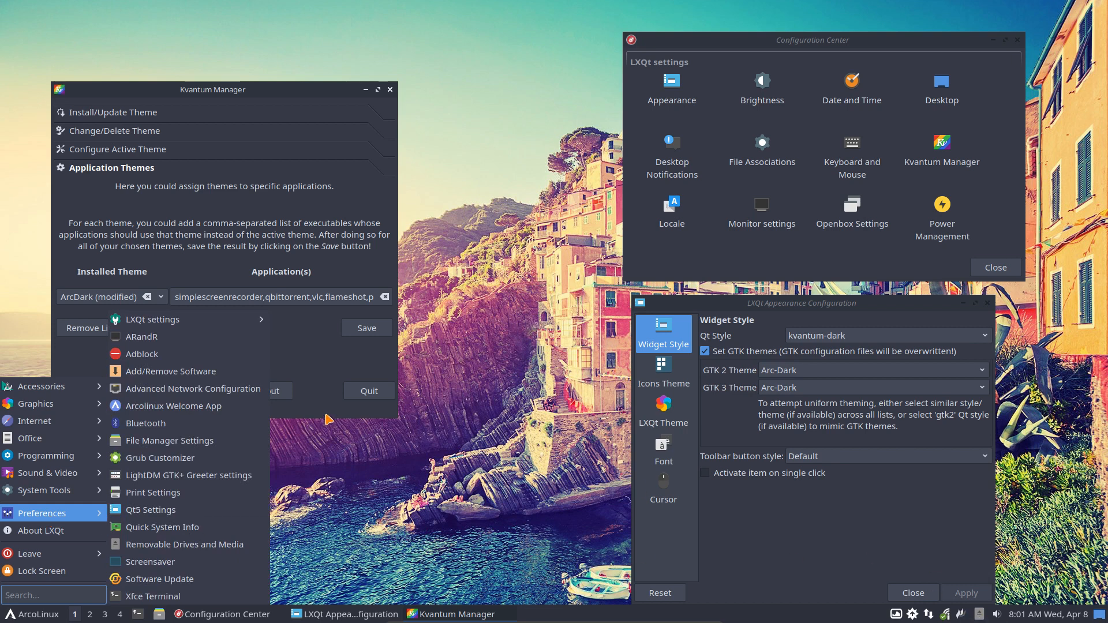
click(288, 301)
drag(296, 299, 396, 302)
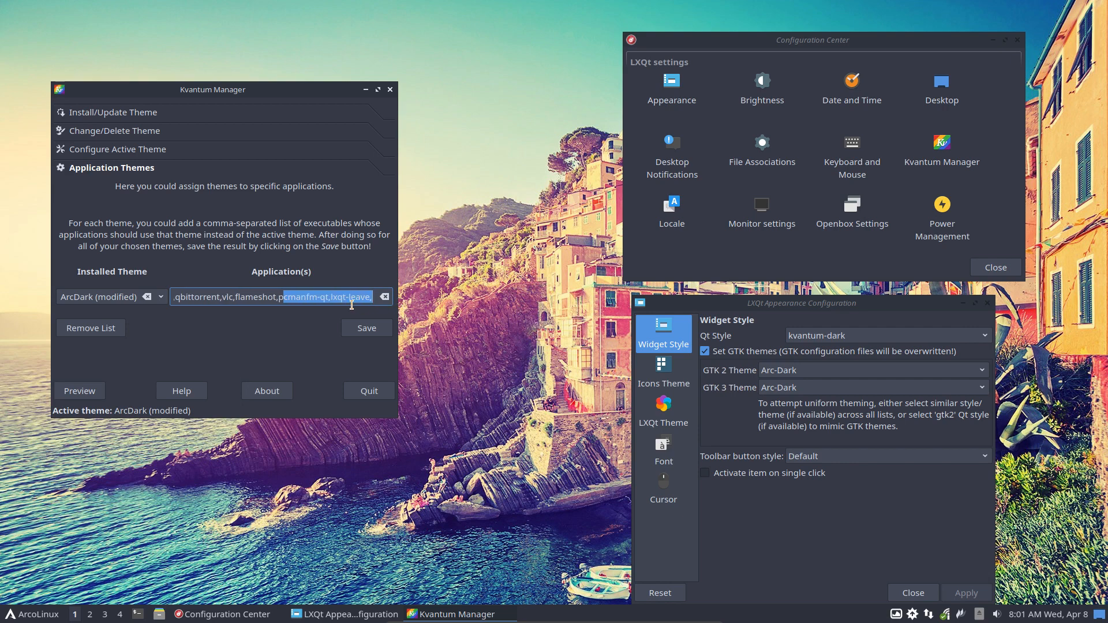
drag(324, 298, 382, 304)
click(349, 304)
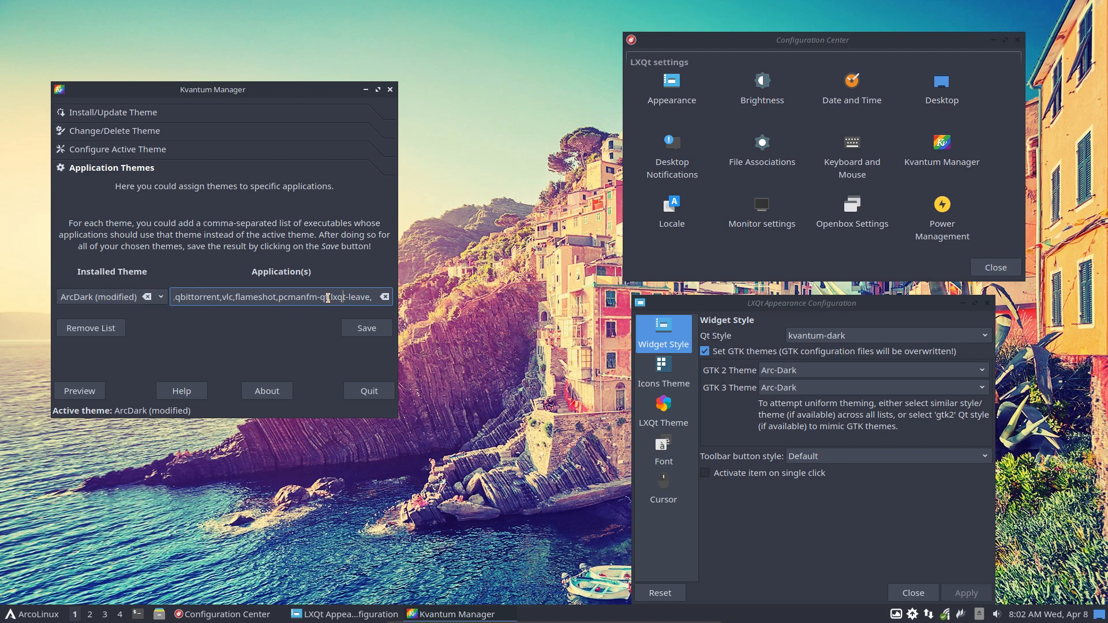
Highlight pcmanfm-qt in the ArcDark application list, then quit Kvantum Manager and close the LXQt Appearance Configuration window
drag(280, 298, 329, 297)
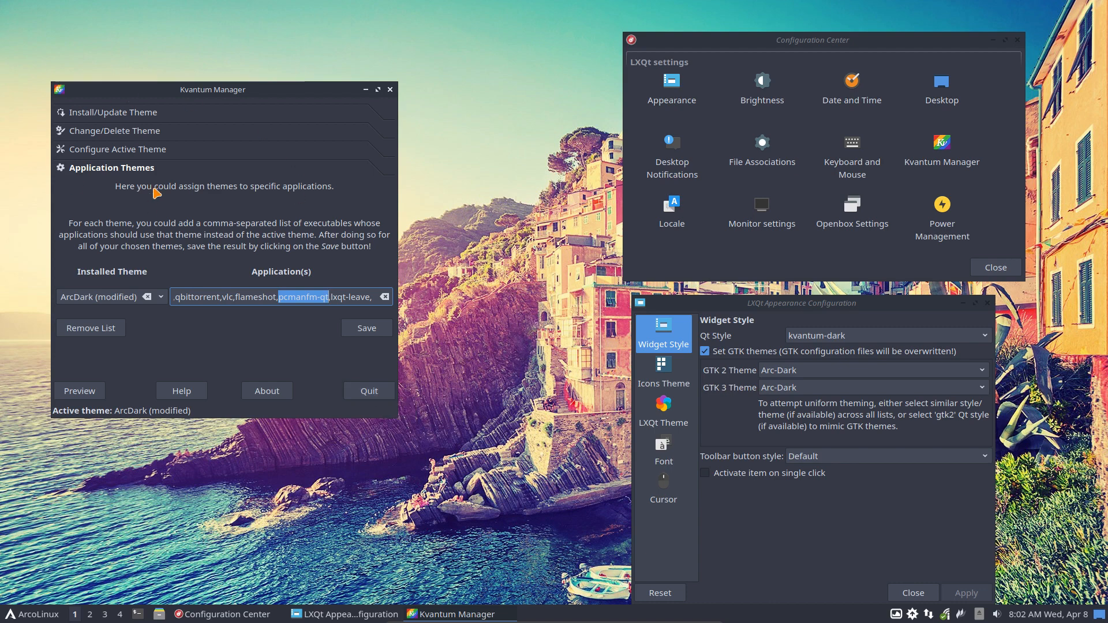
click(369, 393)
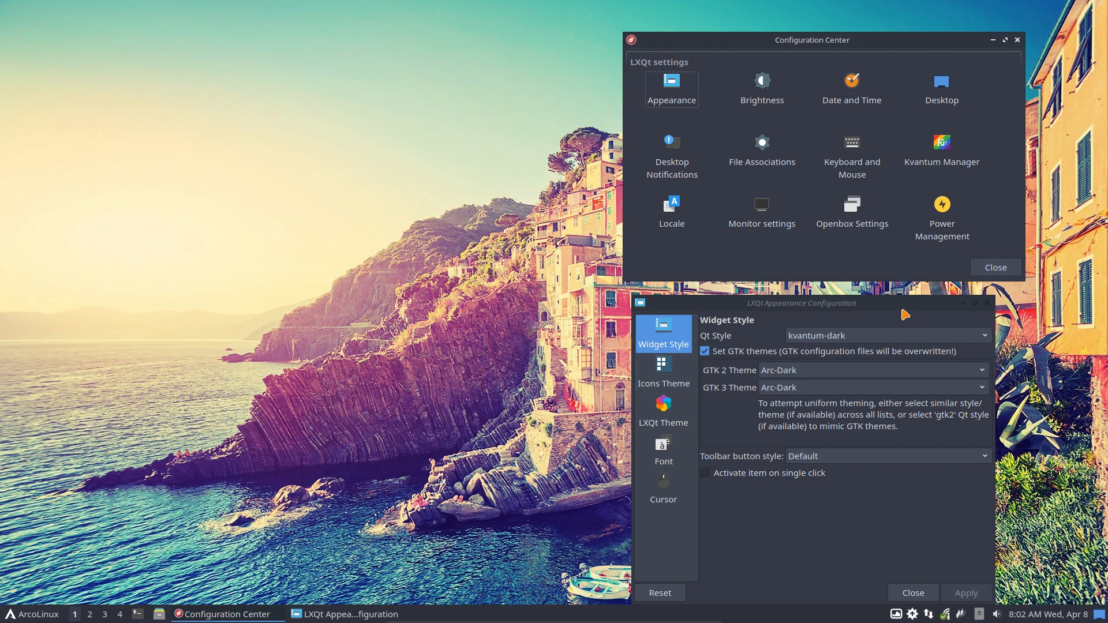
drag(900, 304, 438, 135)
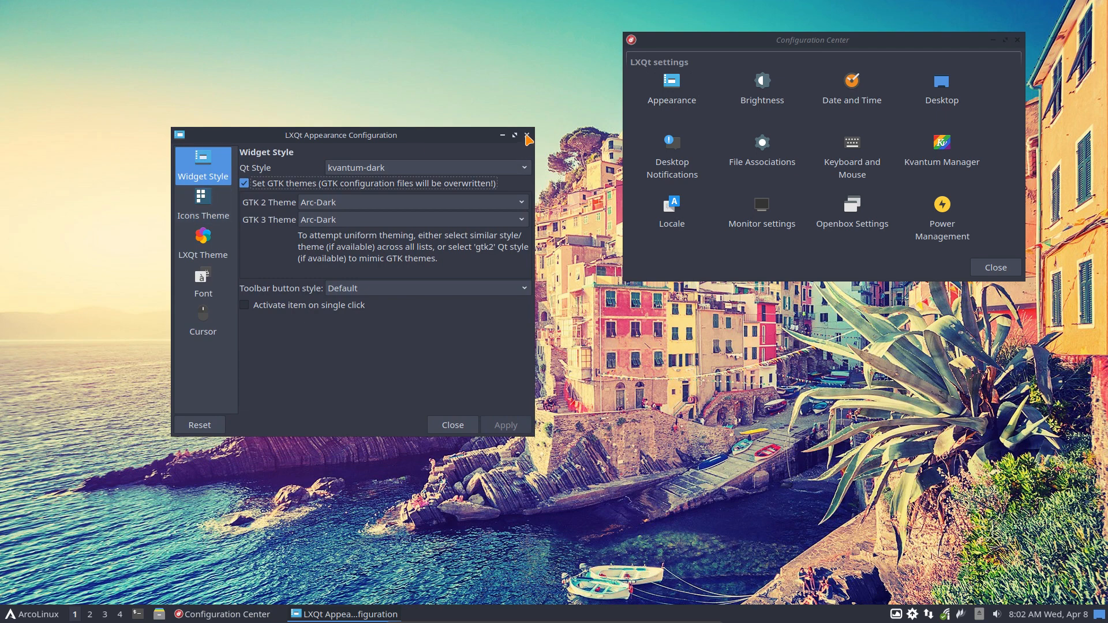
click(526, 136)
Search the application launcher for lx, clear the search and open Qt5 Settings from the Preferences applications instead
click(26, 615)
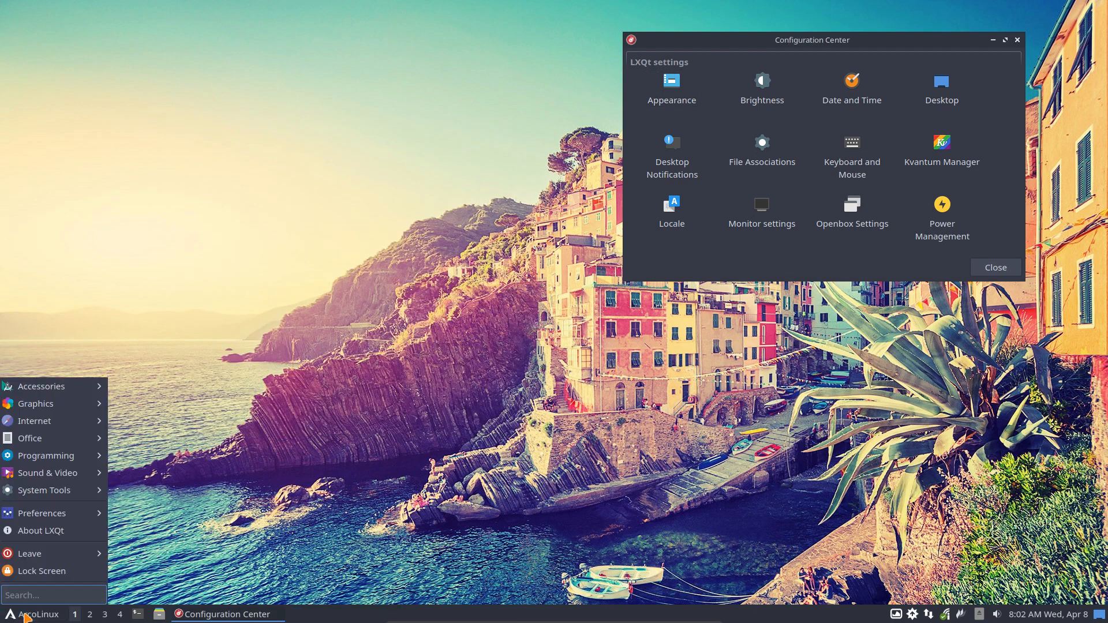
text(lx)
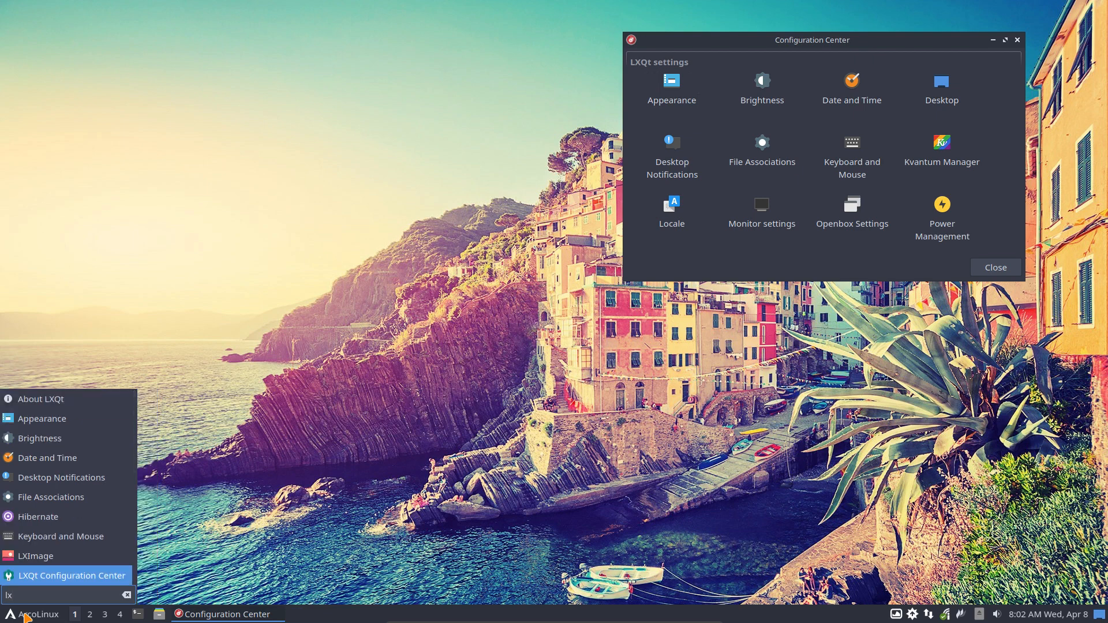
key(BackSpace)
key(BackSpace)
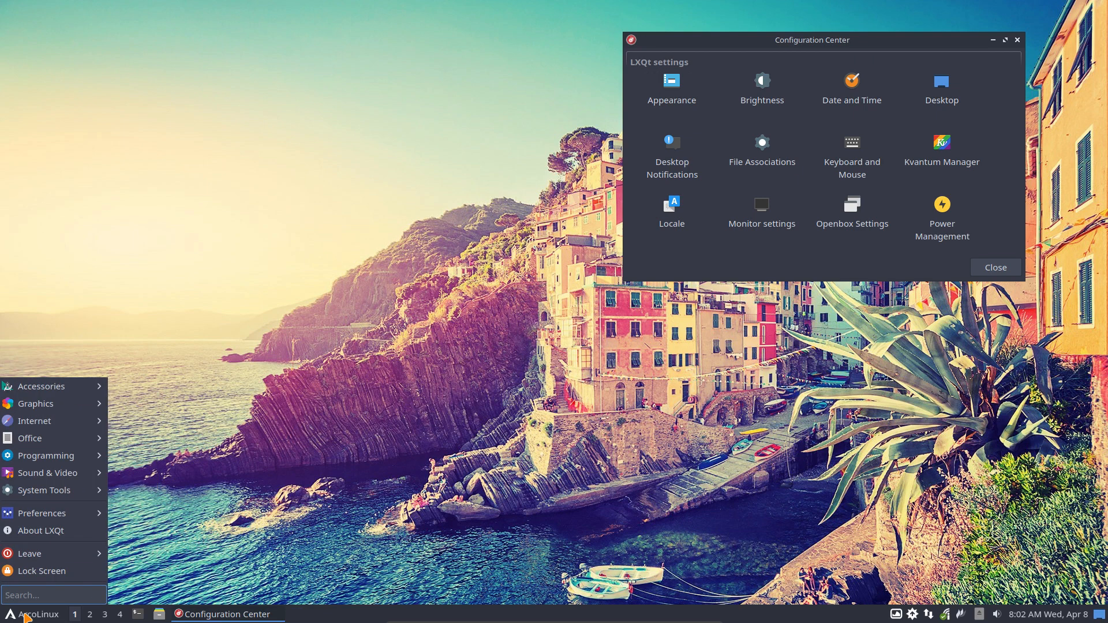
mouse_move(78, 513)
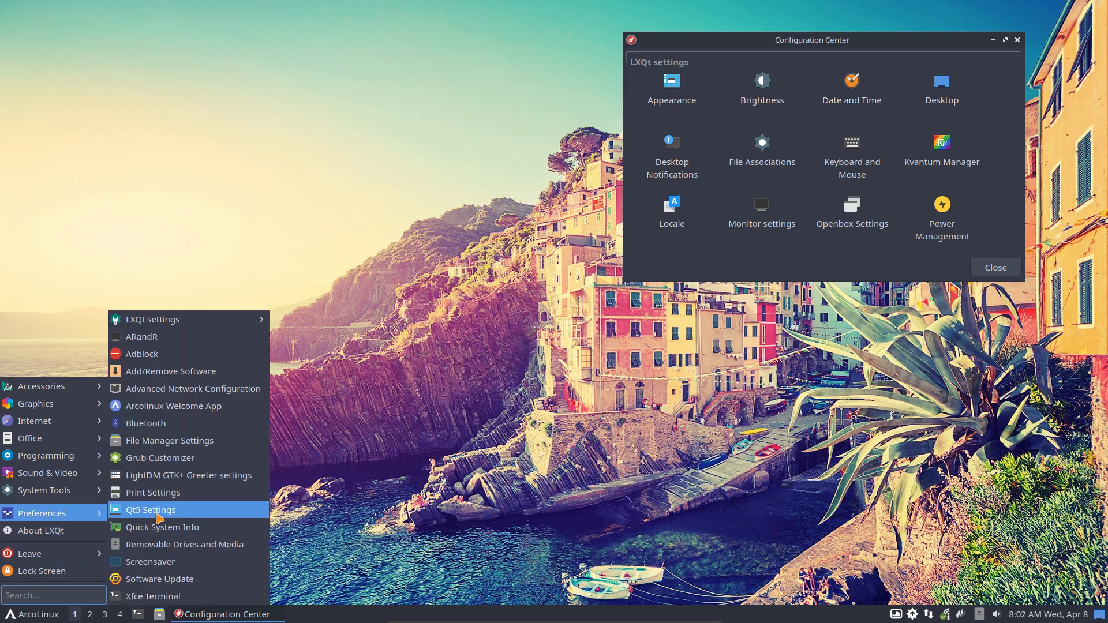
click(151, 511)
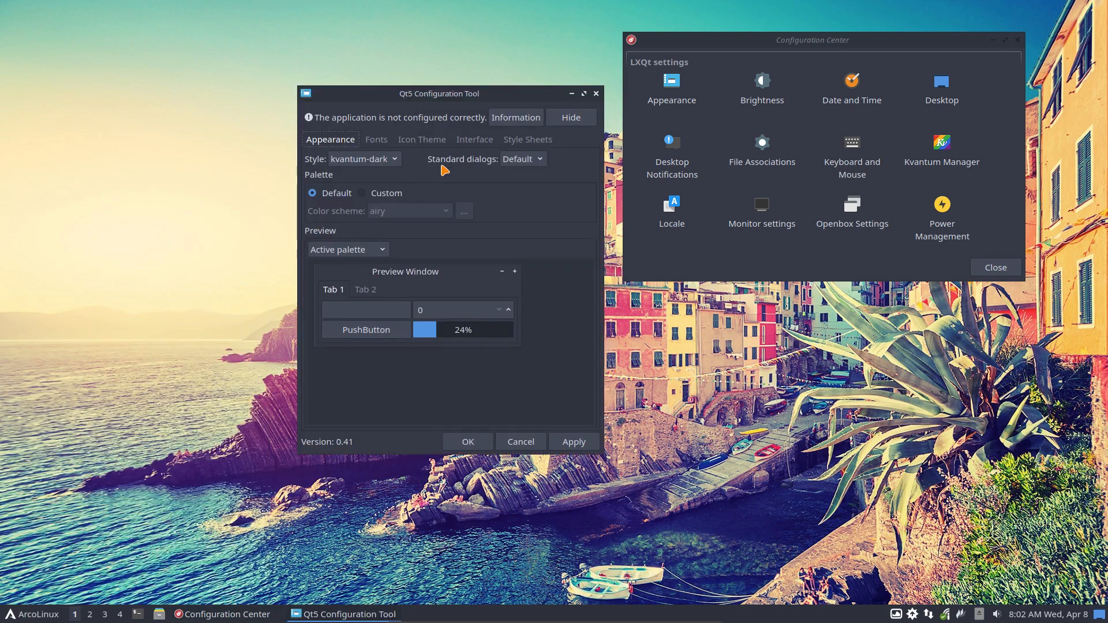
drag(482, 102, 331, 127)
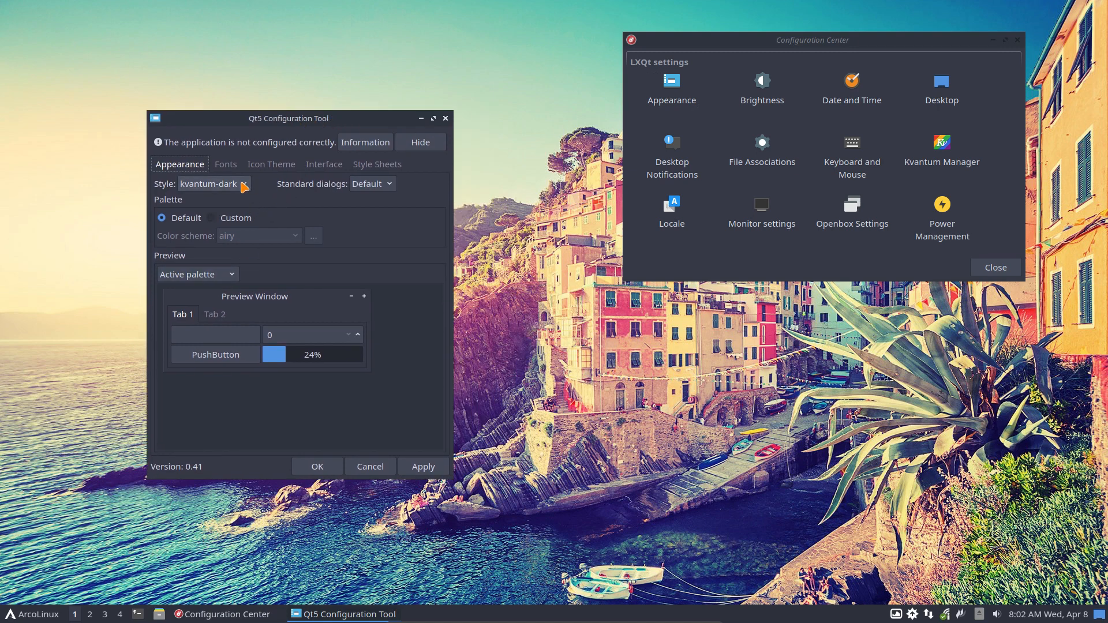
Review the Qt5 widget styles while keeping kvantum-dark, and look at the font and icon theme settings
click(238, 185)
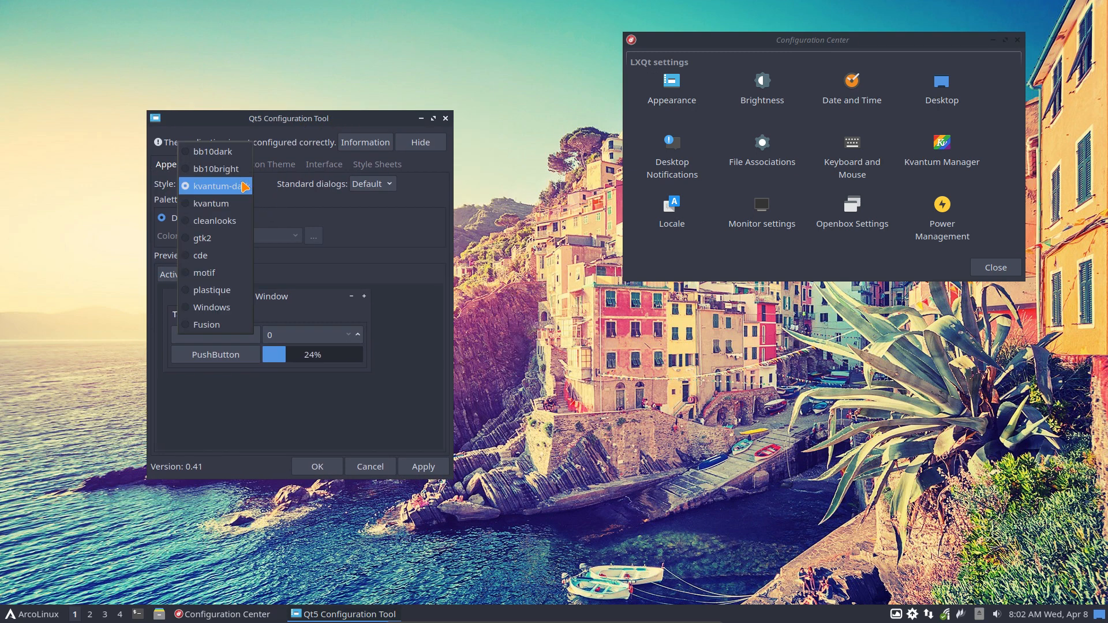
click(245, 185)
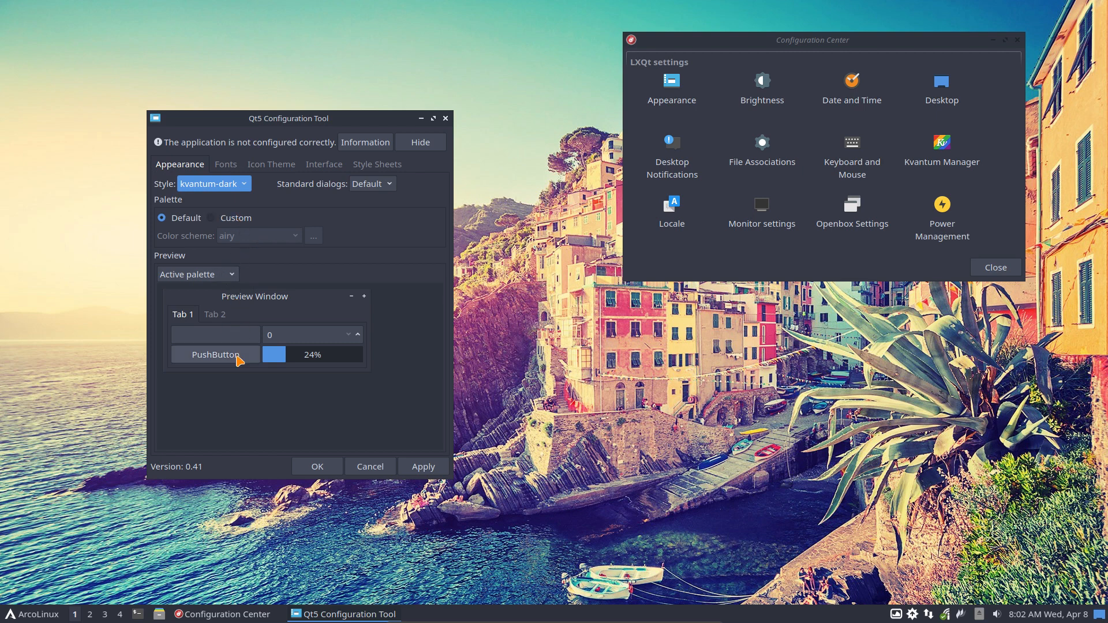
click(231, 166)
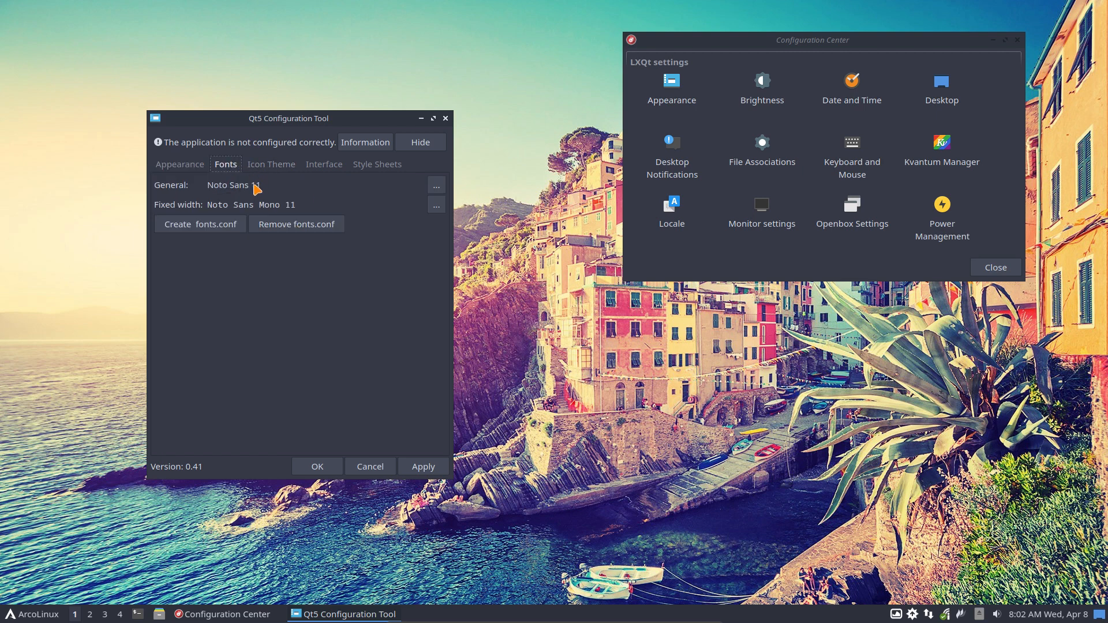
click(281, 168)
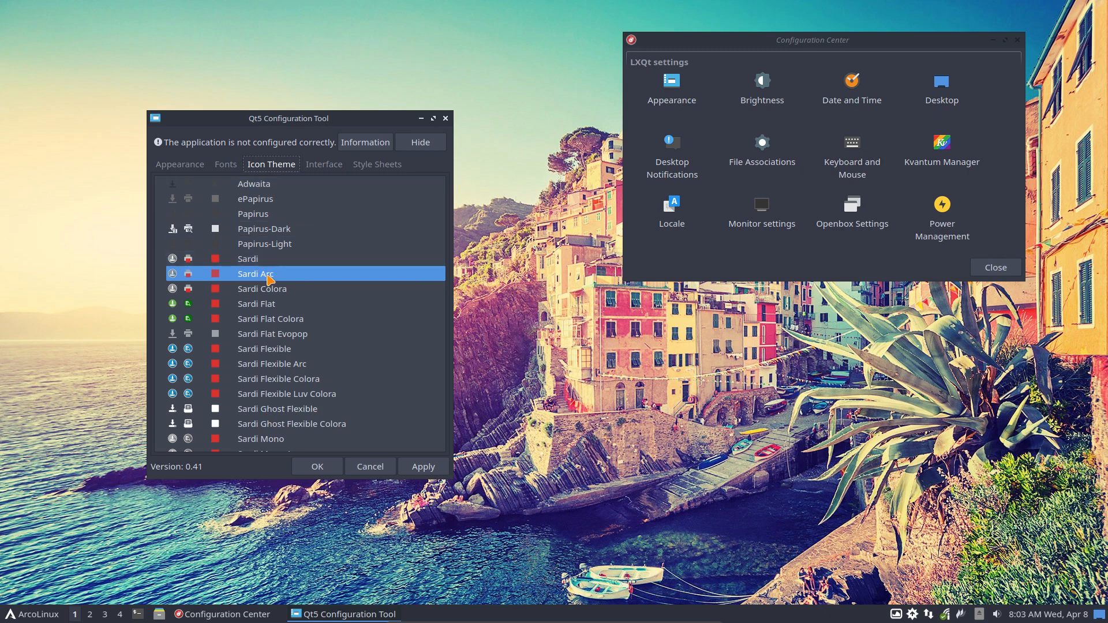
Compare the icons in the application launcher with the selected Sardi Arc icon theme
click(19, 615)
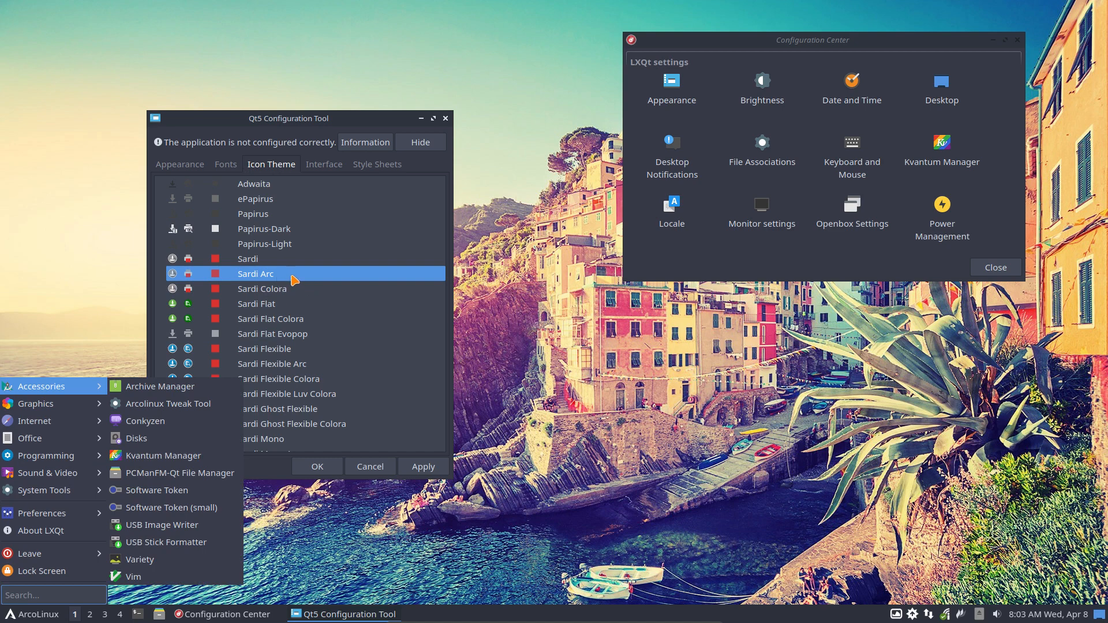
click(276, 272)
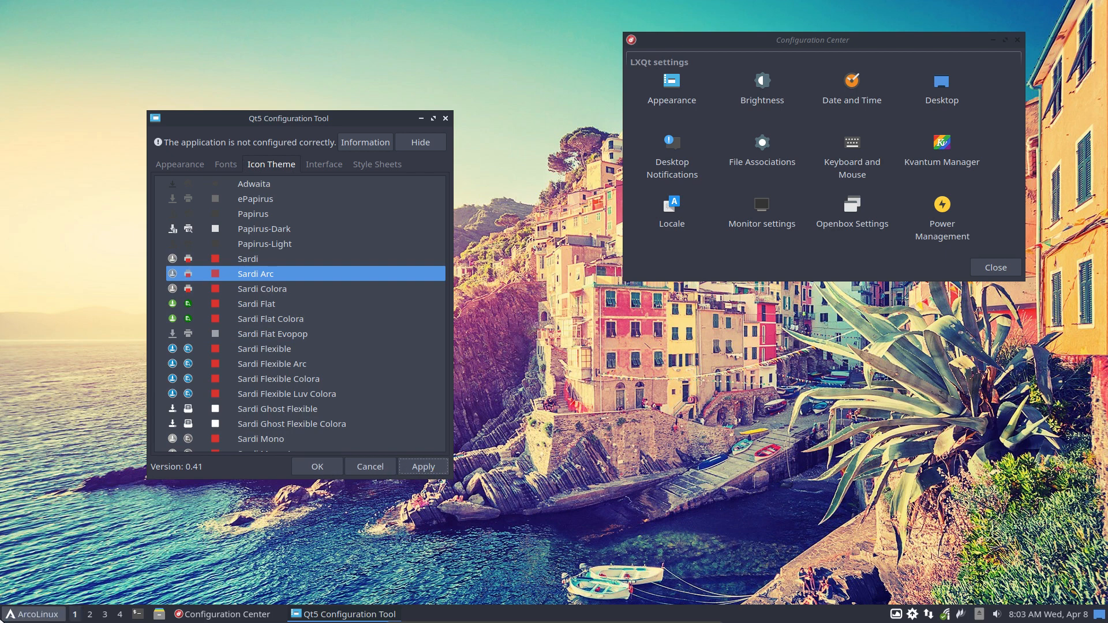
click(17, 616)
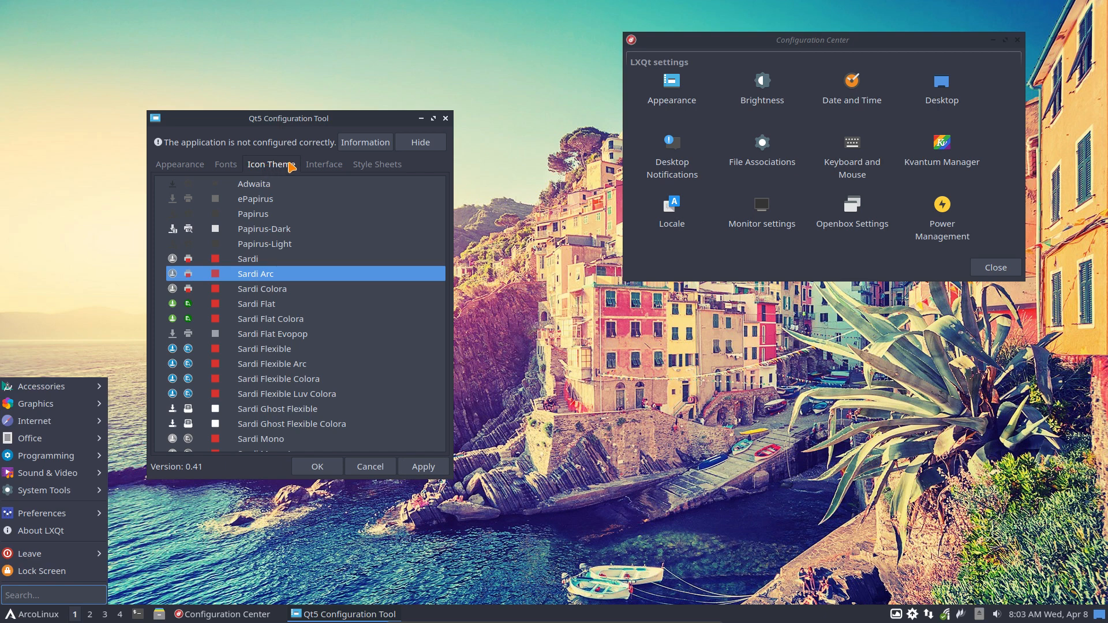
click(325, 166)
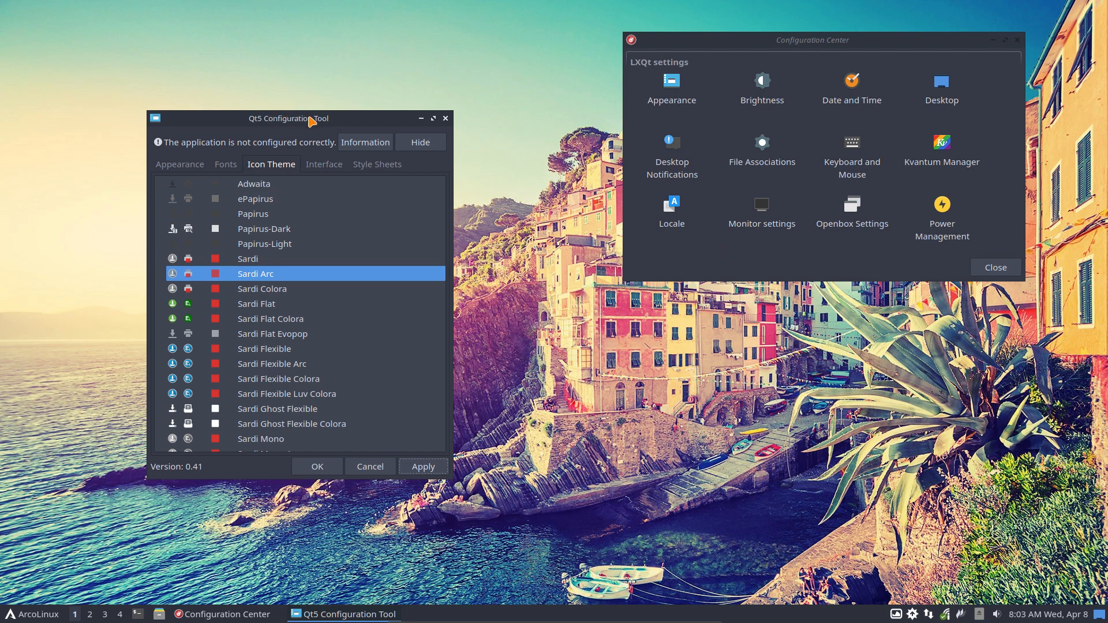
Look through the Qt5 interface and style sheet settings, revisit the icon, font and appearance pages, and close the Qt5 Configuration Tool
click(319, 167)
click(375, 164)
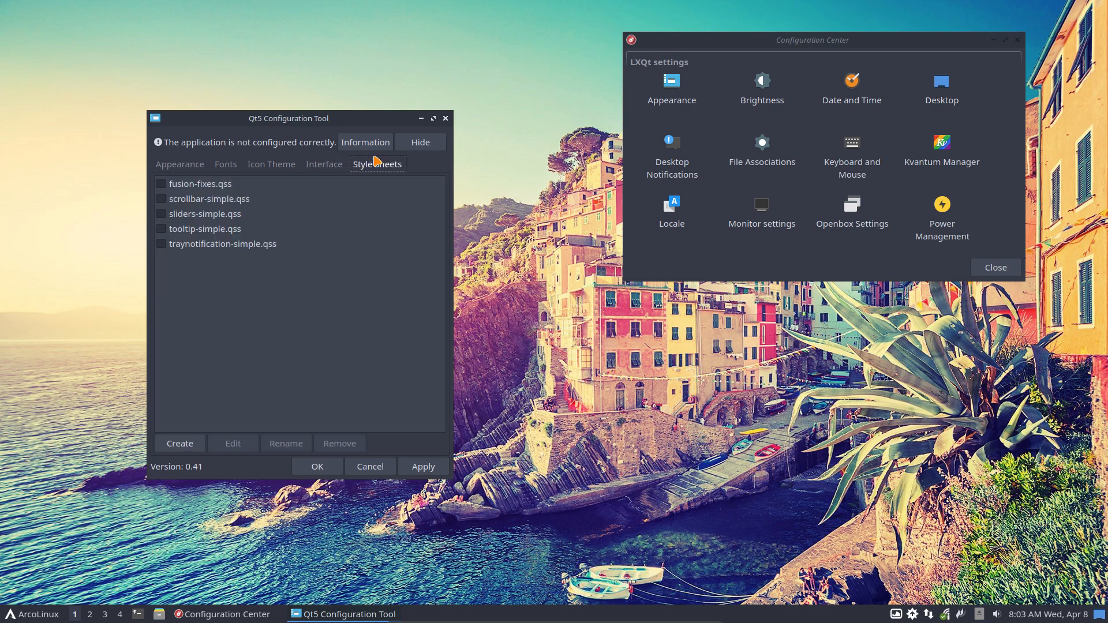
click(322, 164)
click(281, 167)
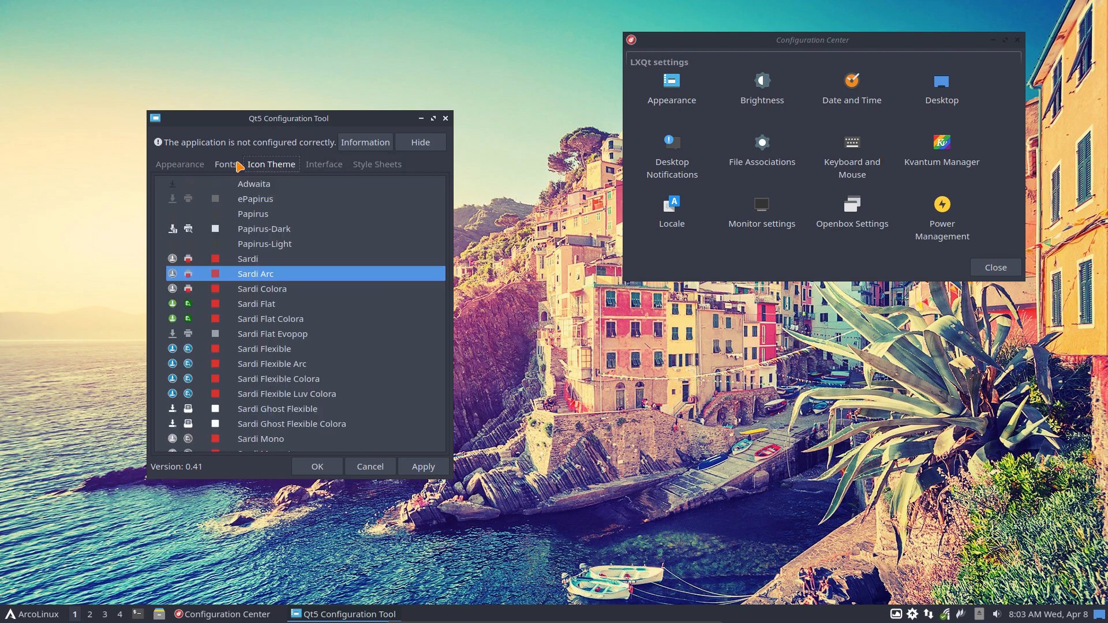
click(227, 166)
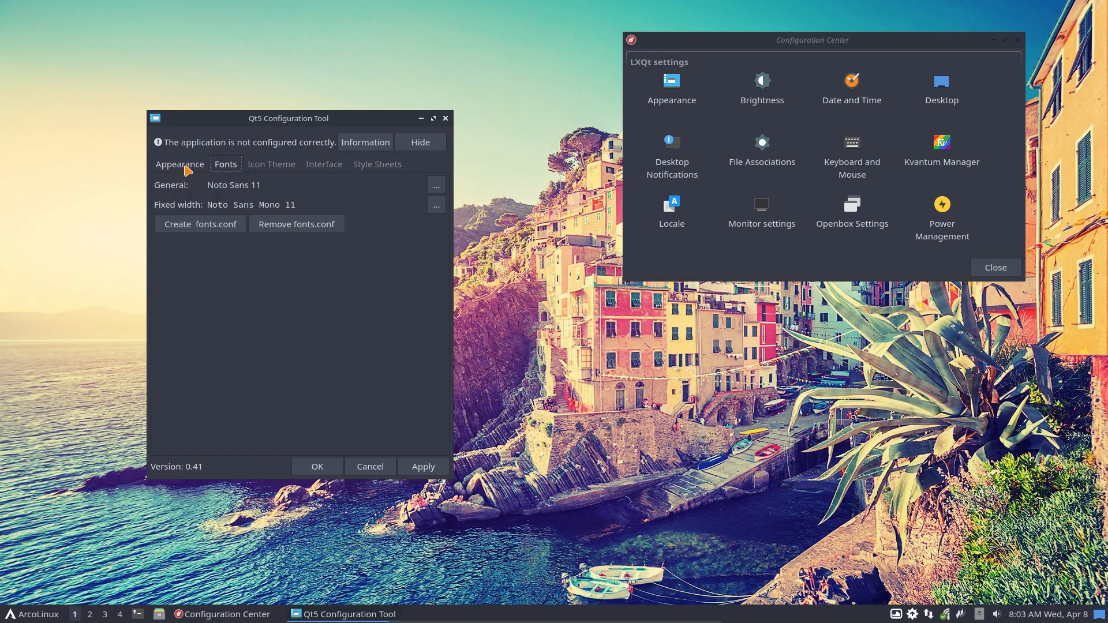
click(186, 169)
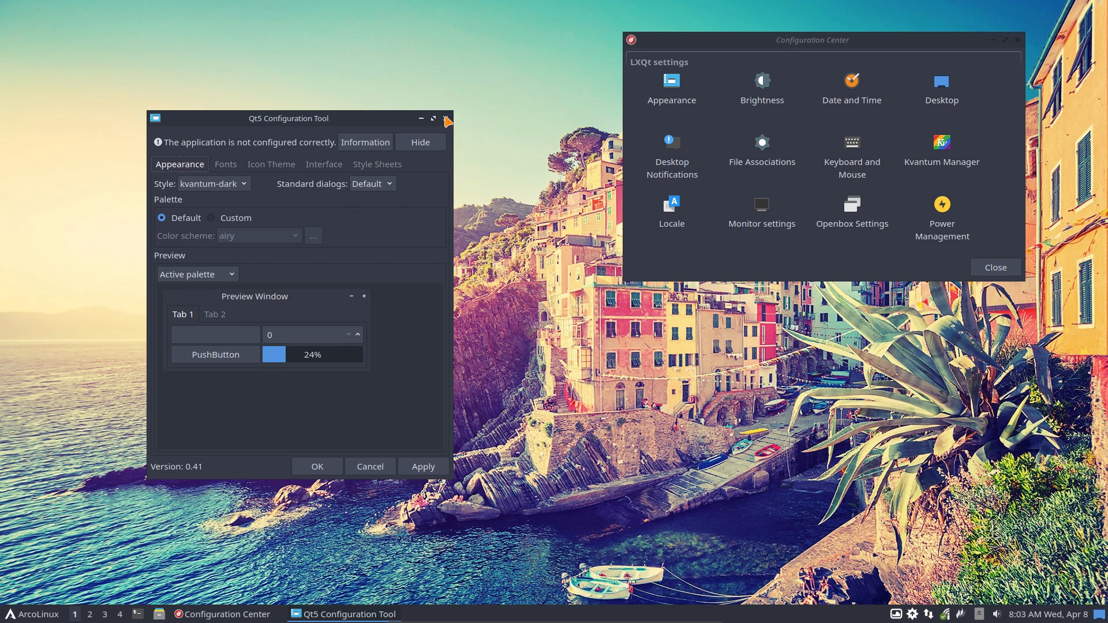
click(445, 119)
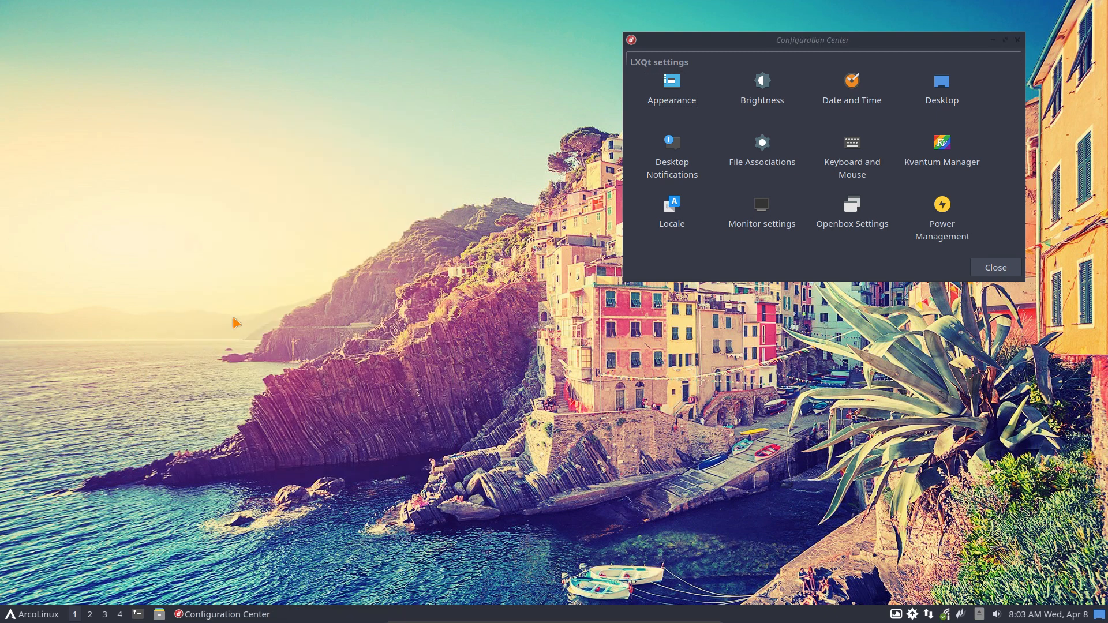
Open the file manager and go to the /etc/skel folder
key(super+shift+Return)
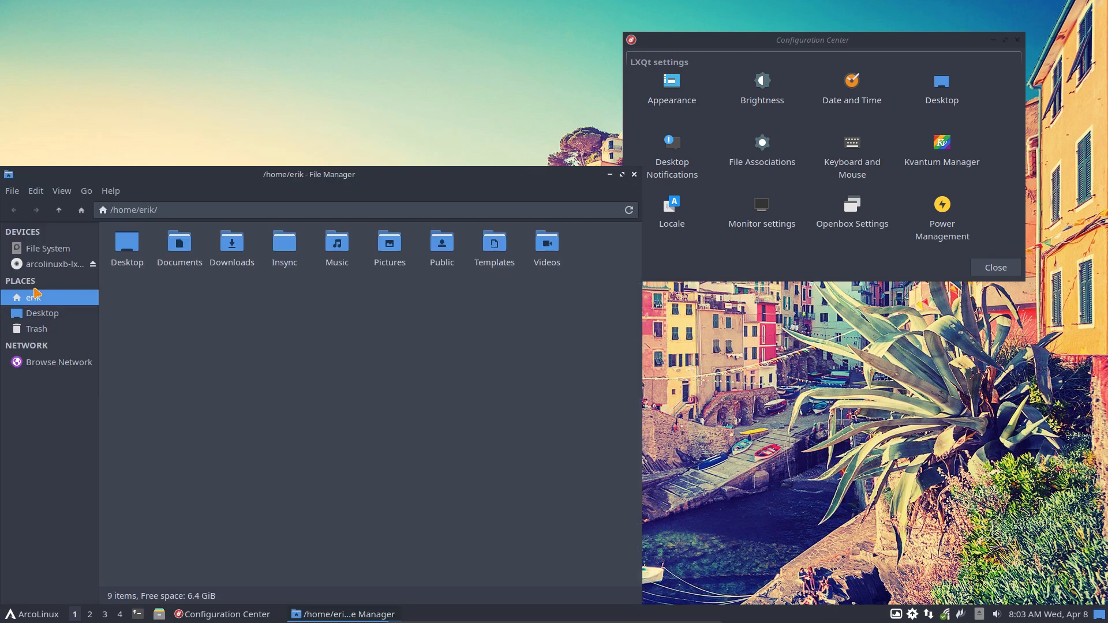
click(49, 249)
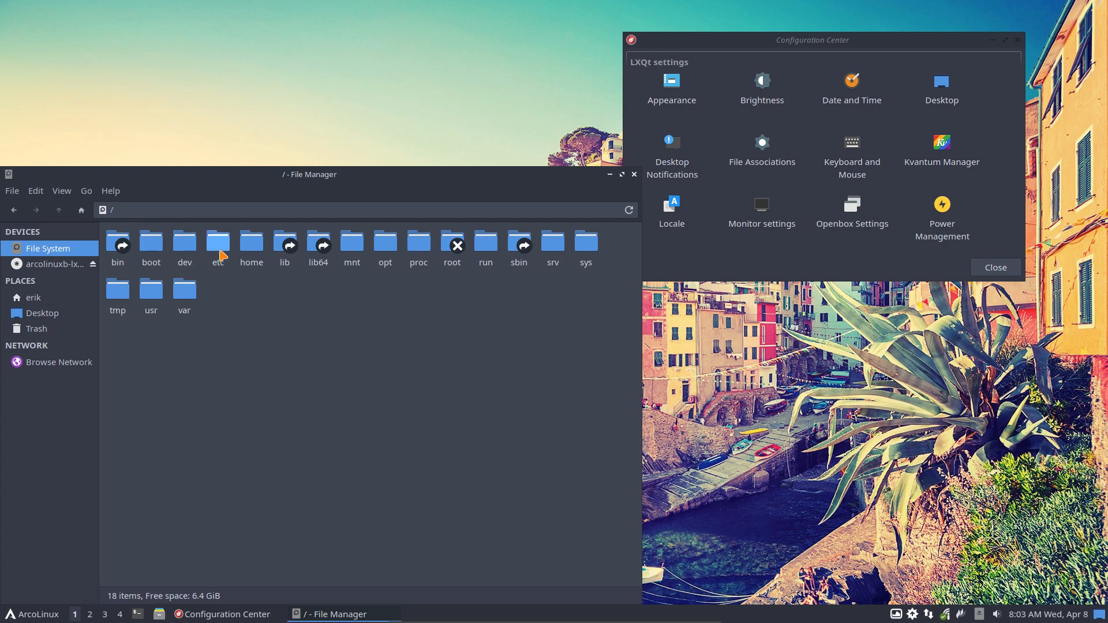
double_click(220, 242)
text(skel)
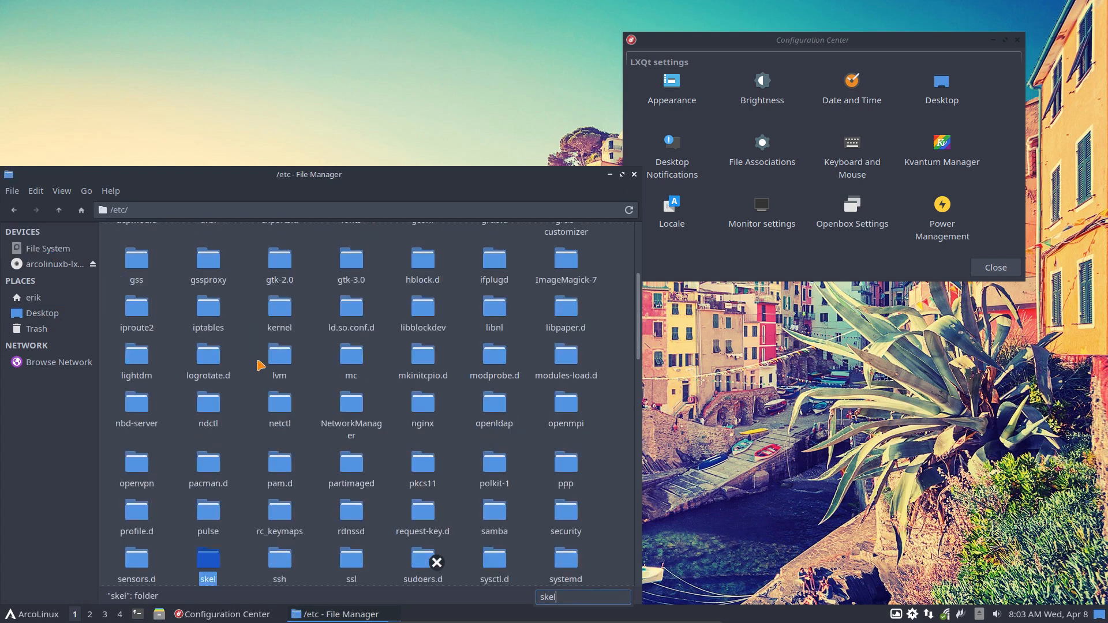
key(Return)
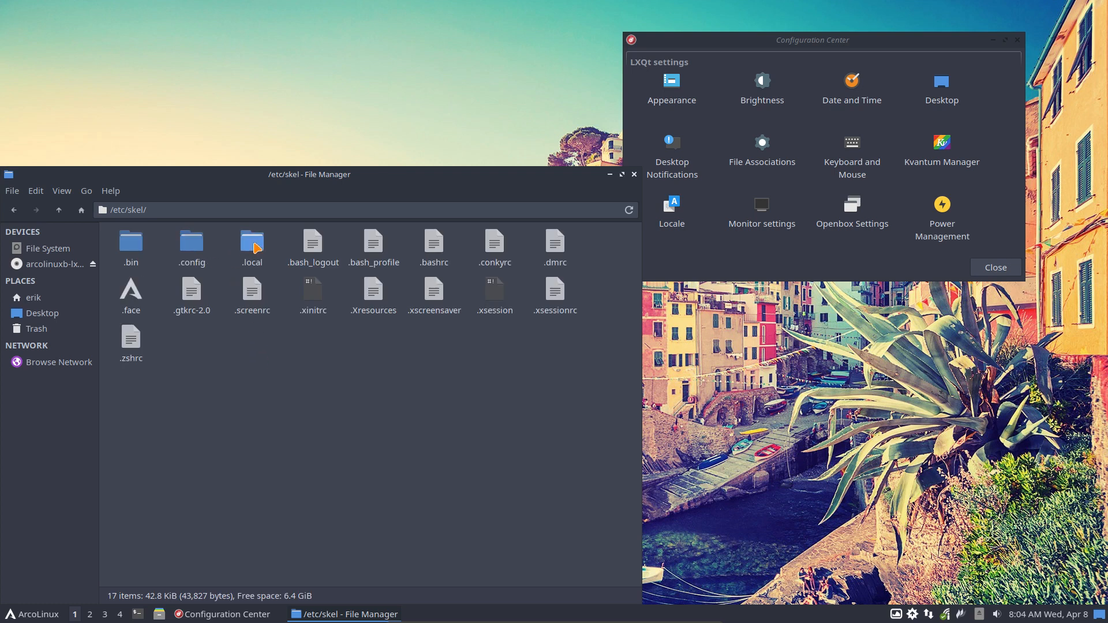
Open the qt5ct.conf file from the .config/qt5ct folder in Sublime Text
double_click(198, 247)
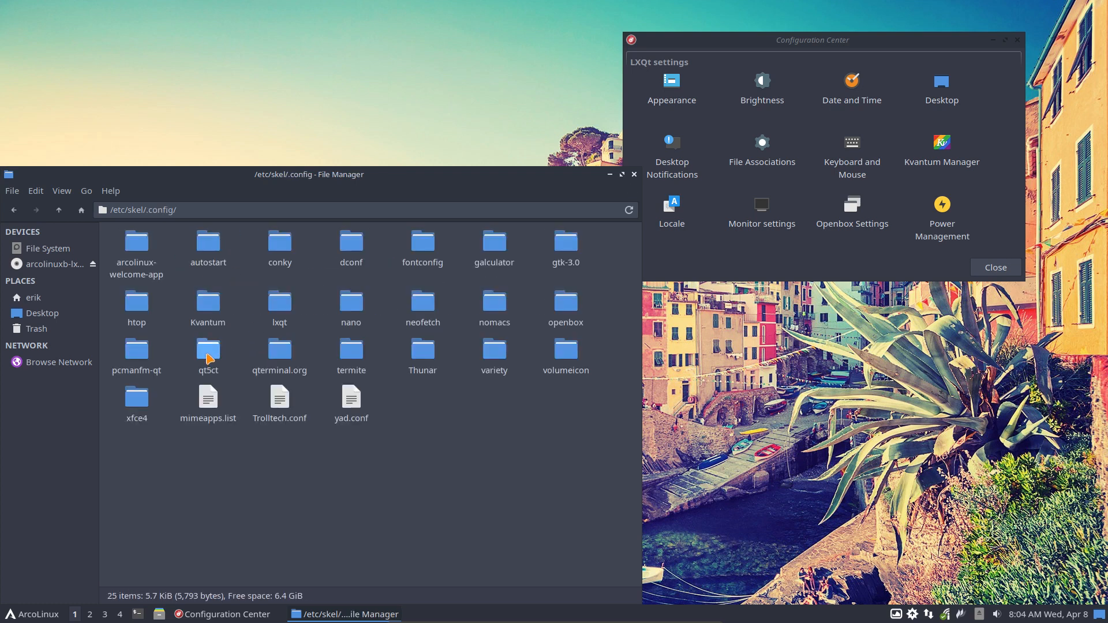
double_click(211, 353)
click(137, 253)
double_click(139, 253)
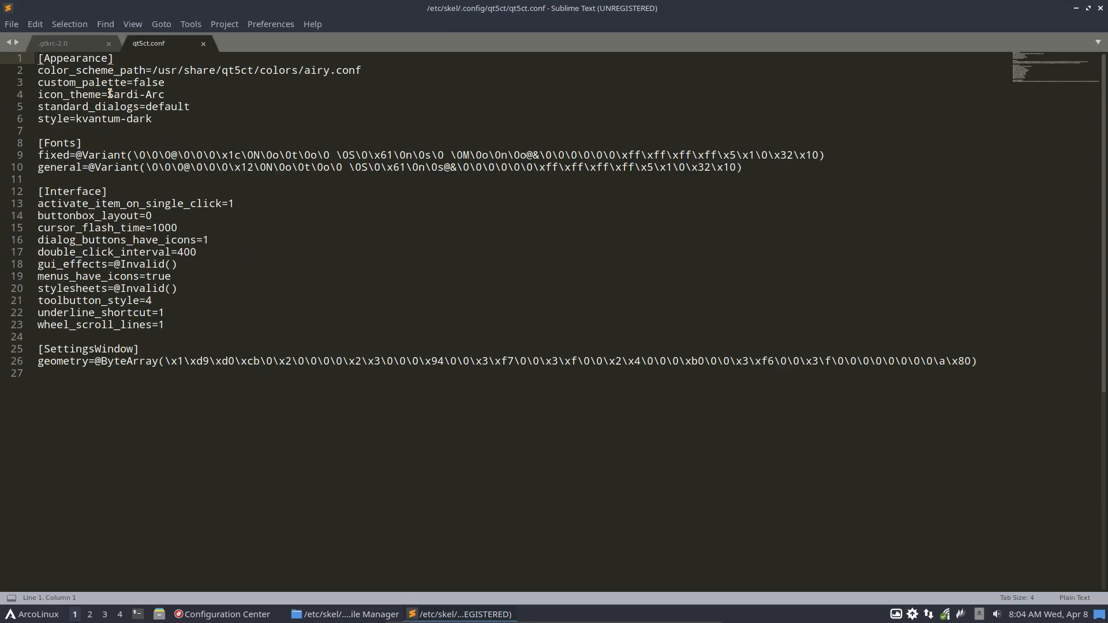
Examine the icon theme, style, font and window geometry lines in qt5ct.conf, and close the editor
drag(108, 93, 165, 94)
click(102, 118)
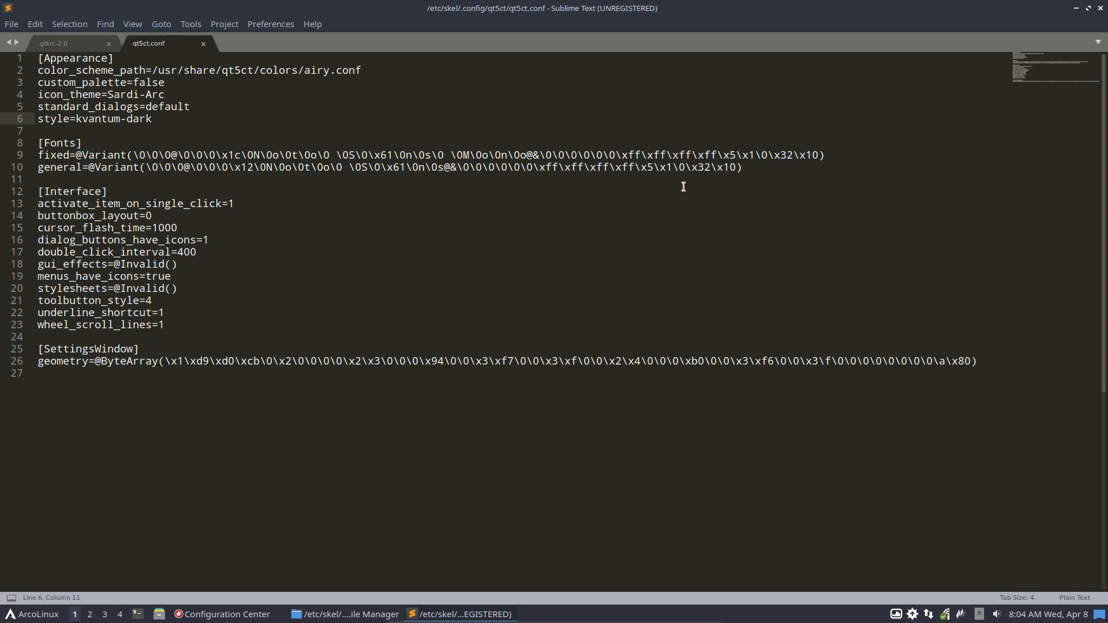
drag(744, 167, 37, 156)
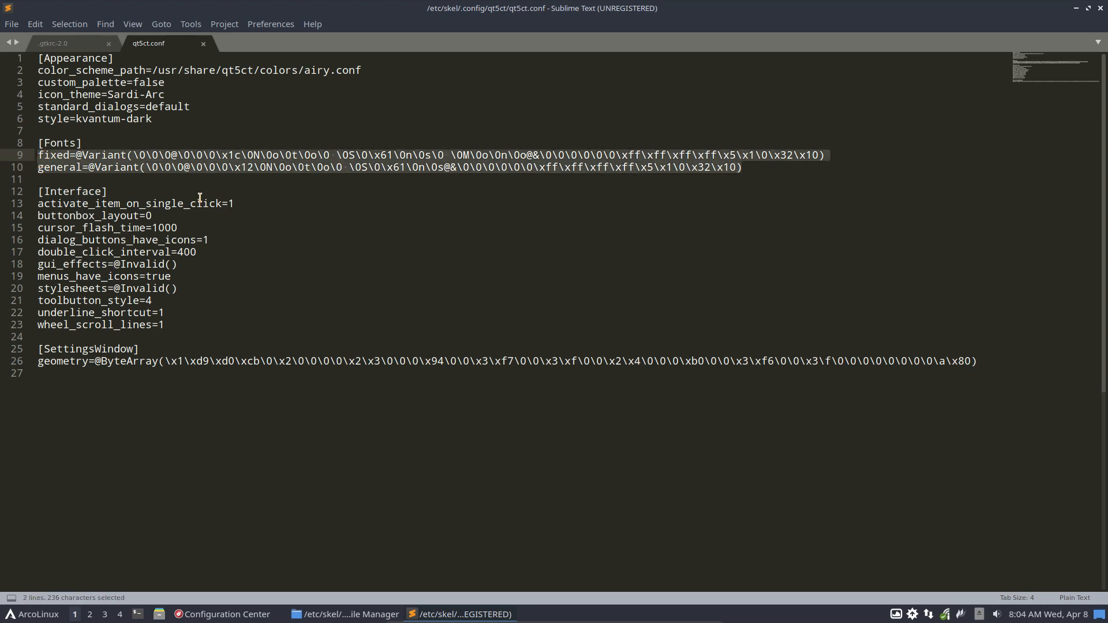
click(132, 363)
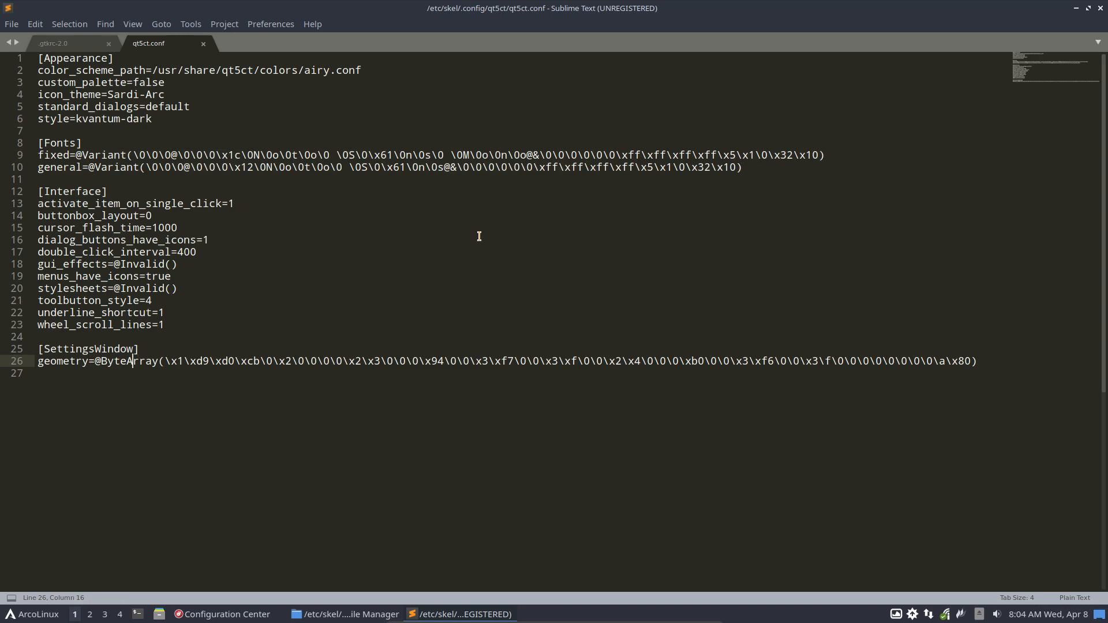
click(1100, 9)
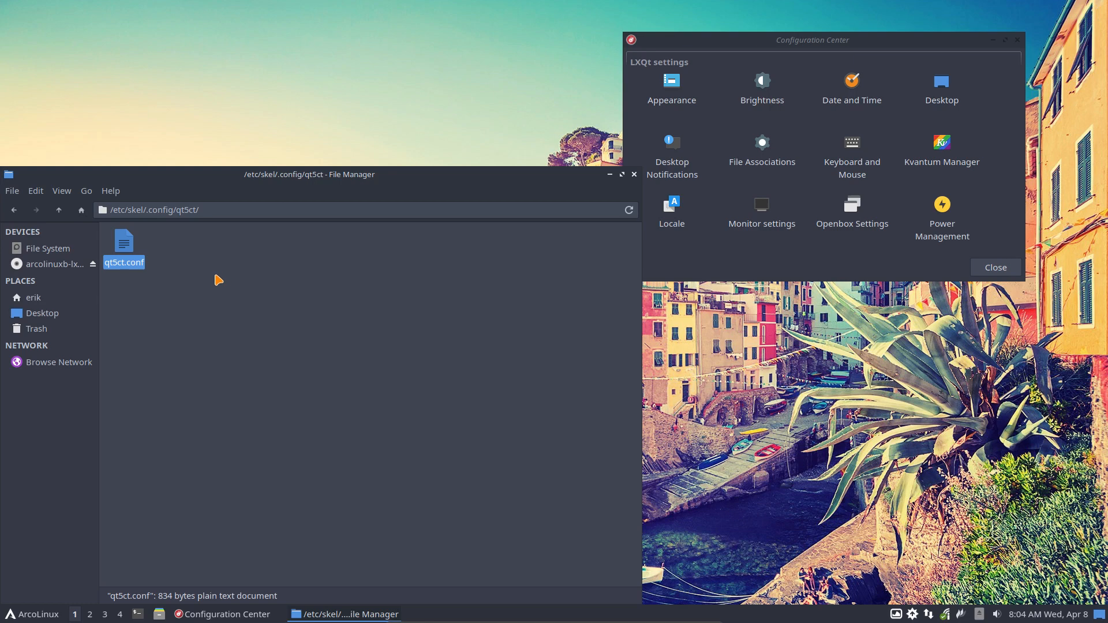
Return from the qt5ct folder through .config to the /etc/skel folder
click(59, 209)
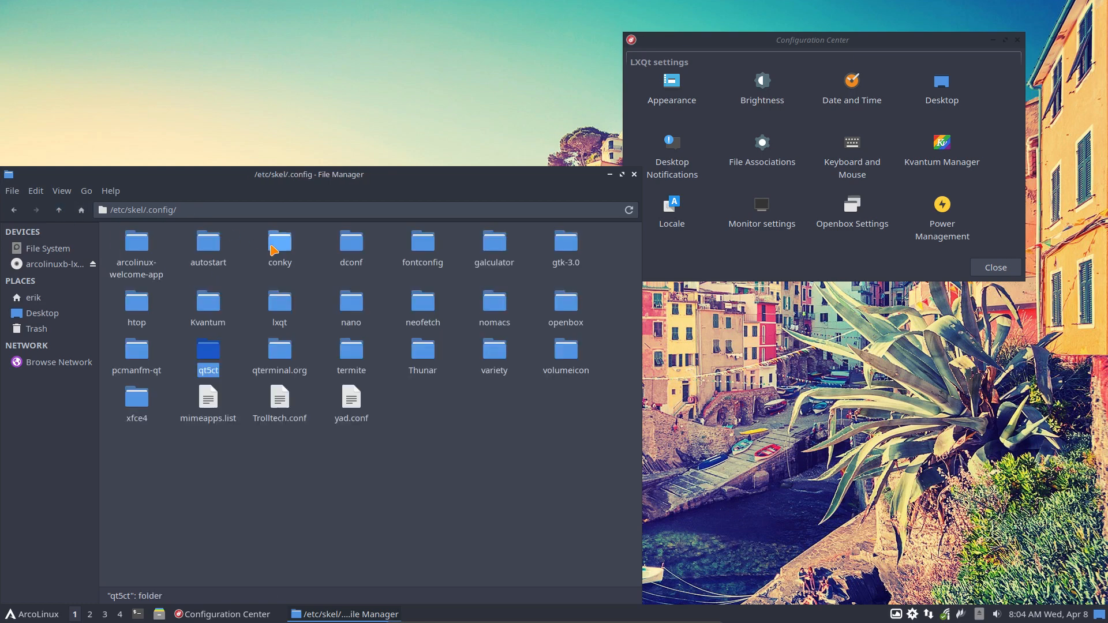
click(239, 355)
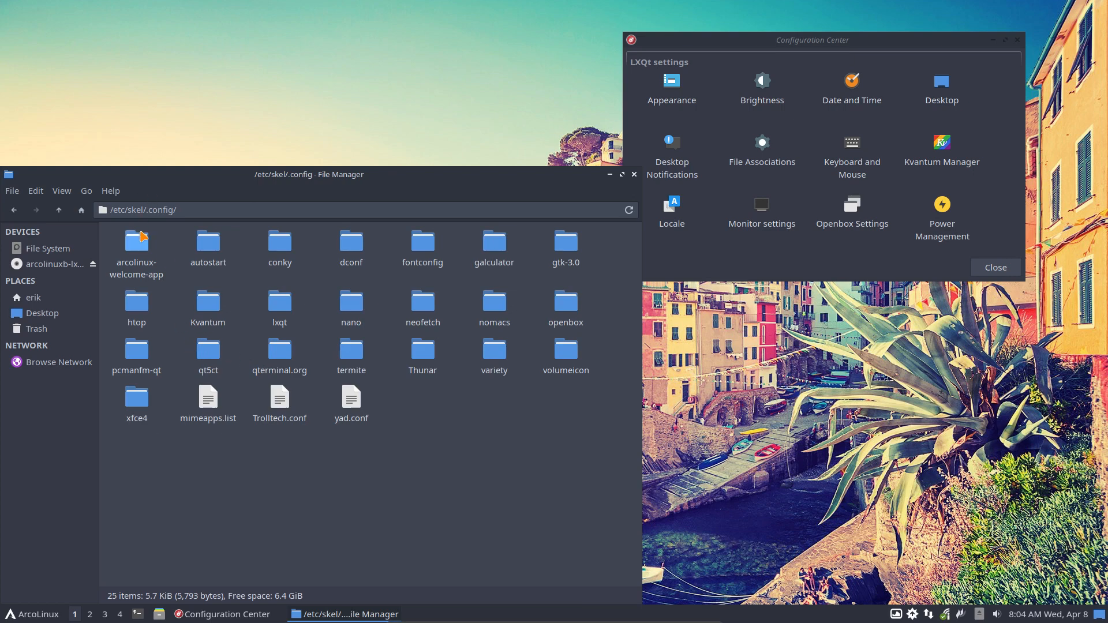
click(59, 210)
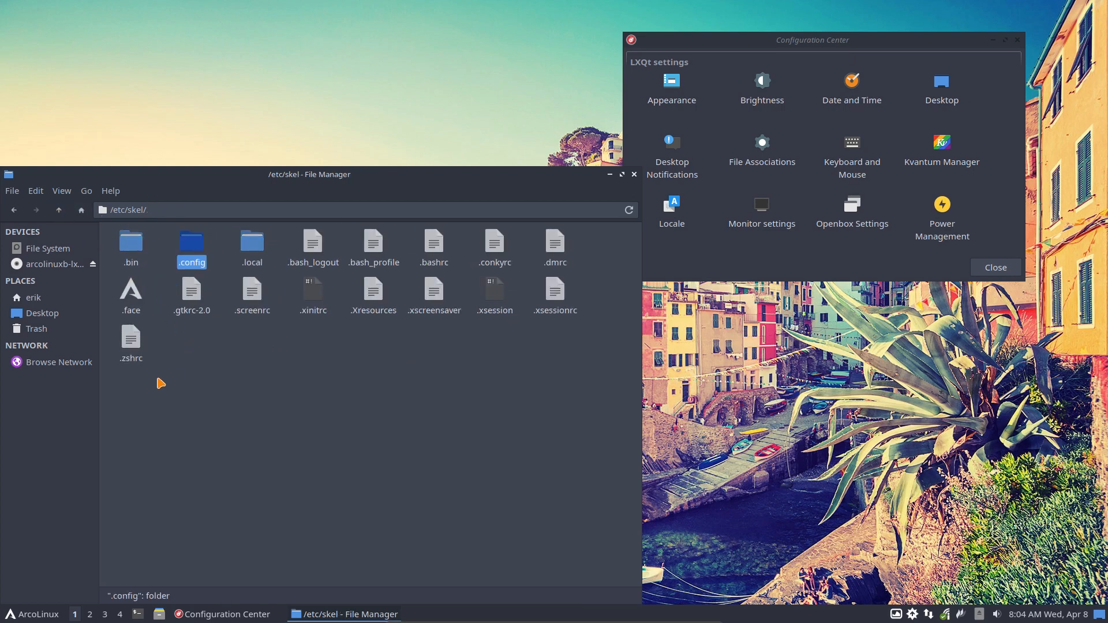
Look through the contents of the .bin and .config folders in /etc/skel, and close the file manager
drag(138, 392, 632, 228)
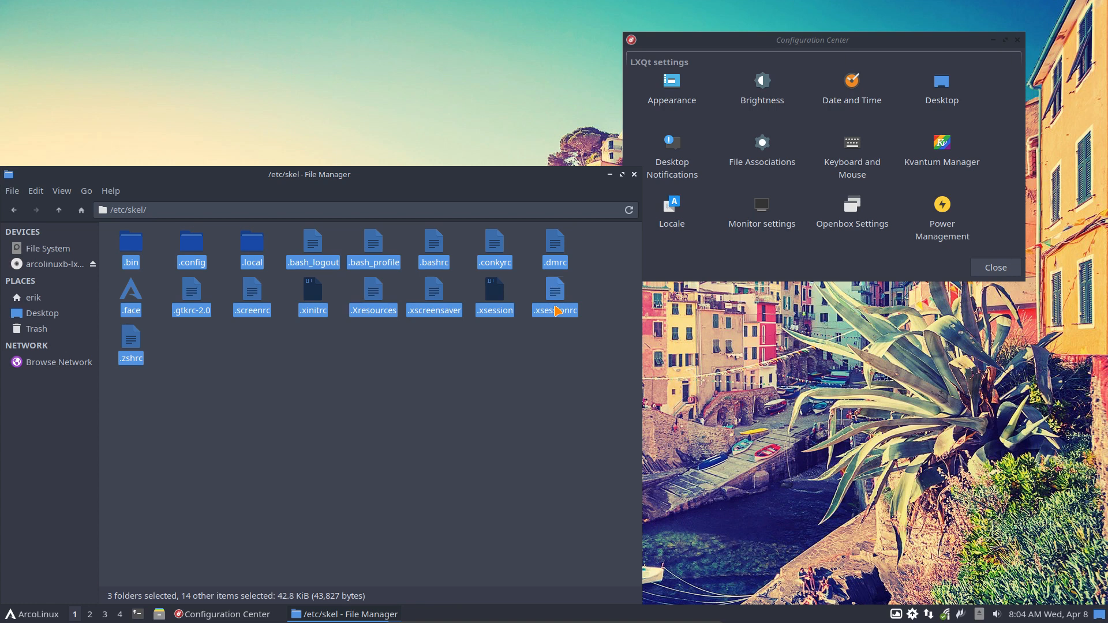
click(276, 382)
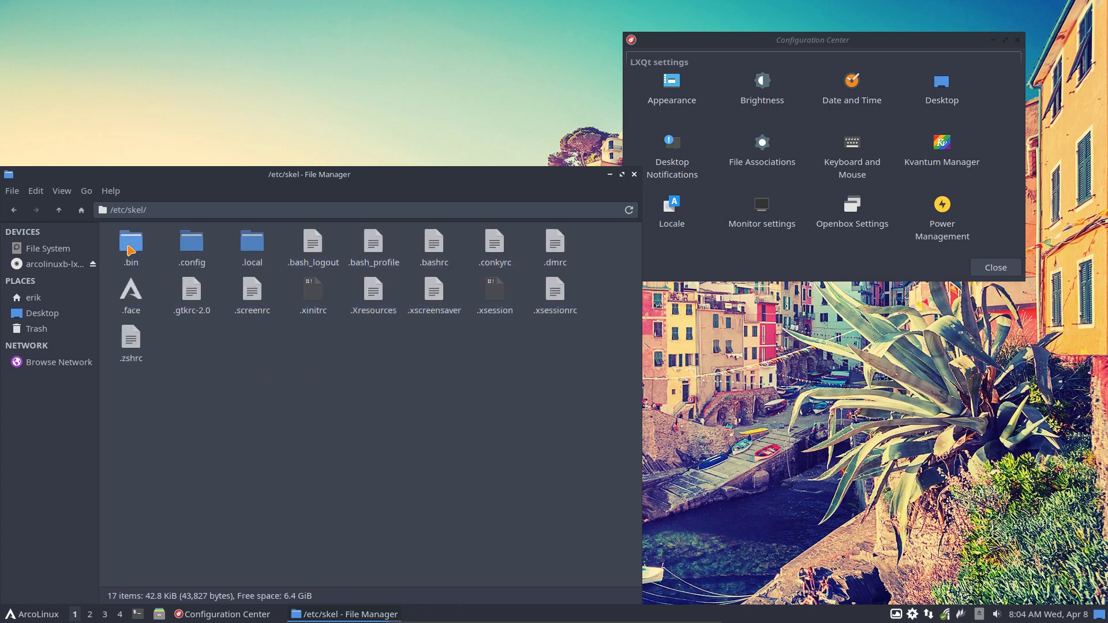
double_click(131, 250)
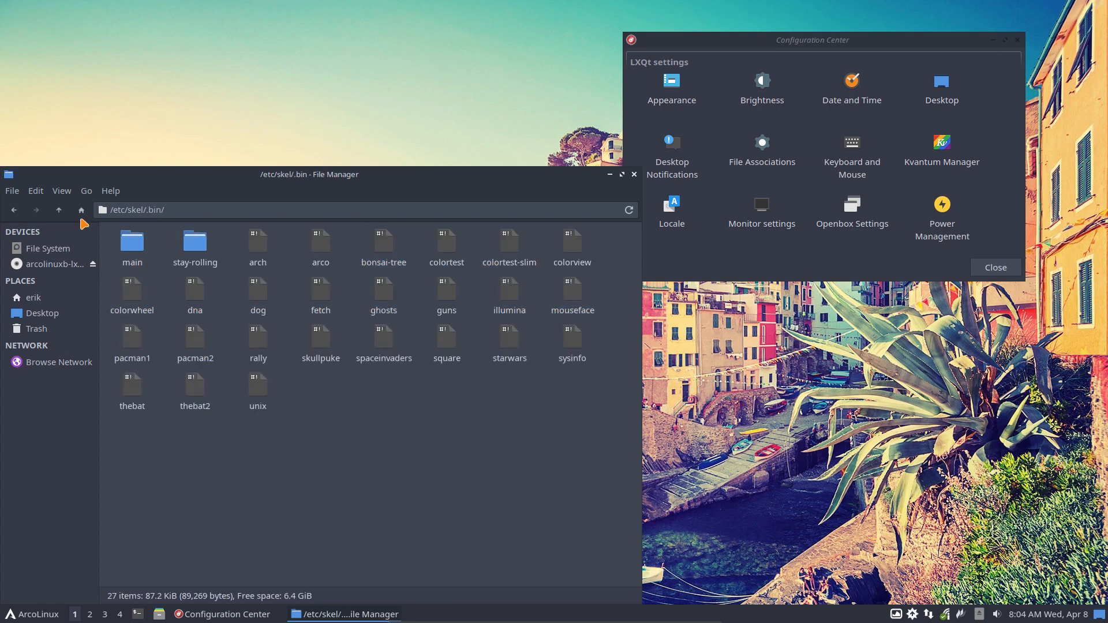
click(59, 210)
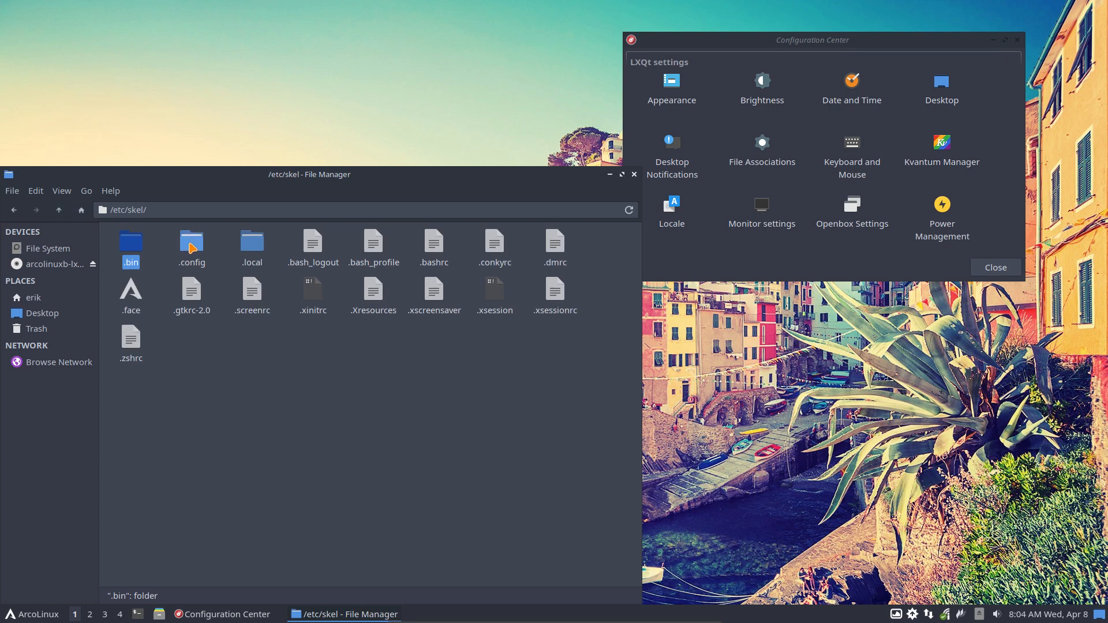
double_click(192, 248)
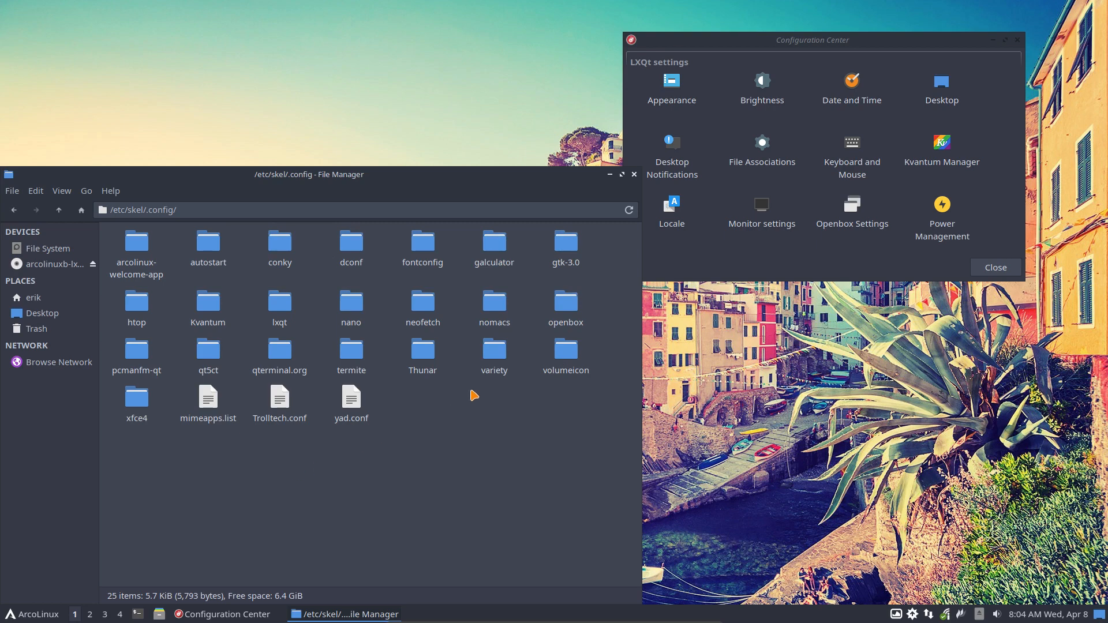
click(635, 175)
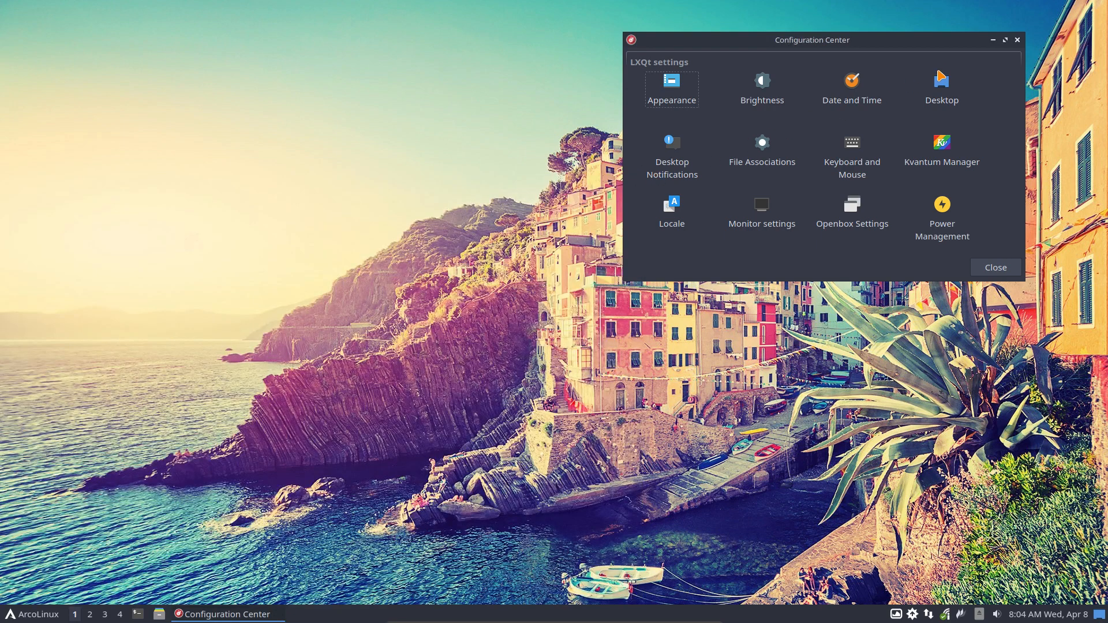
Open the LXQt Appearance settings and place their window beside the Configuration Center without overlap
drag(855, 62, 534, 188)
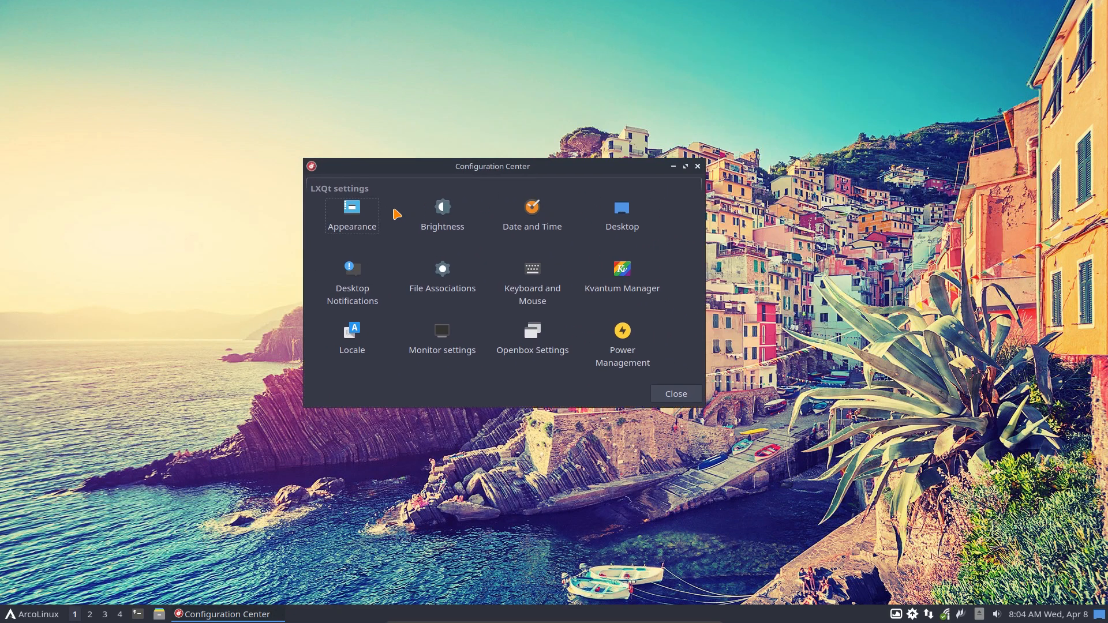
click(358, 218)
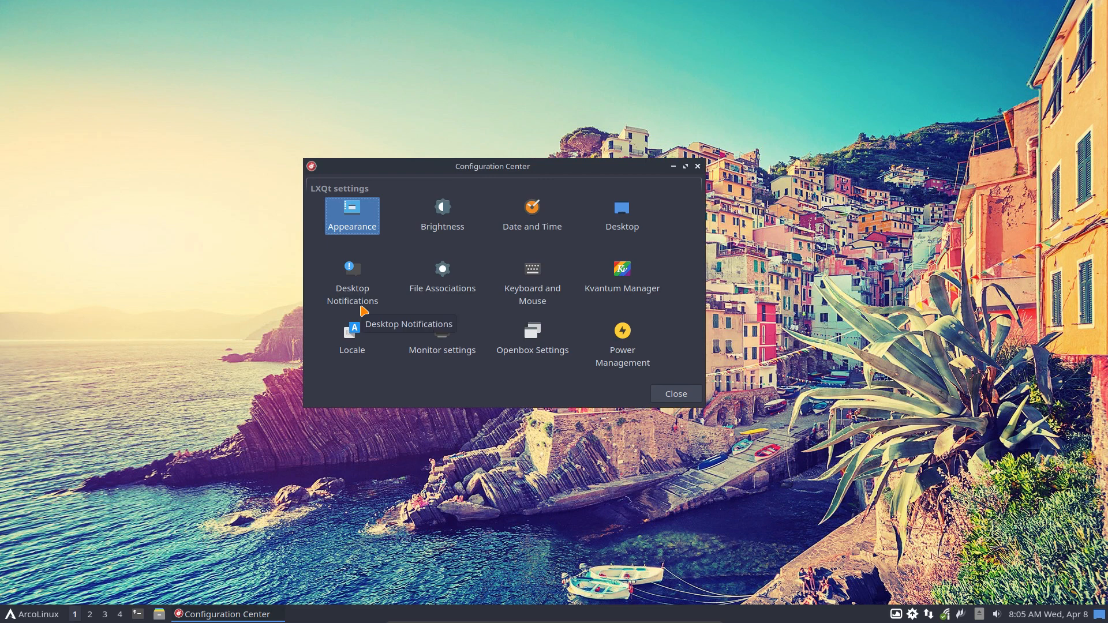
double_click(351, 227)
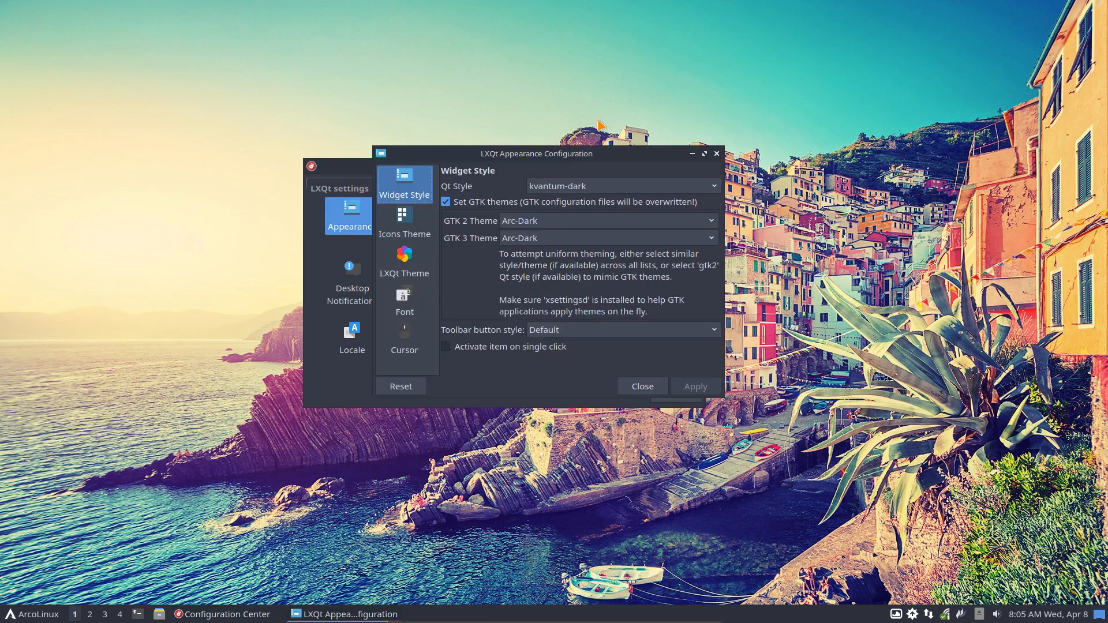
drag(592, 154, 247, 121)
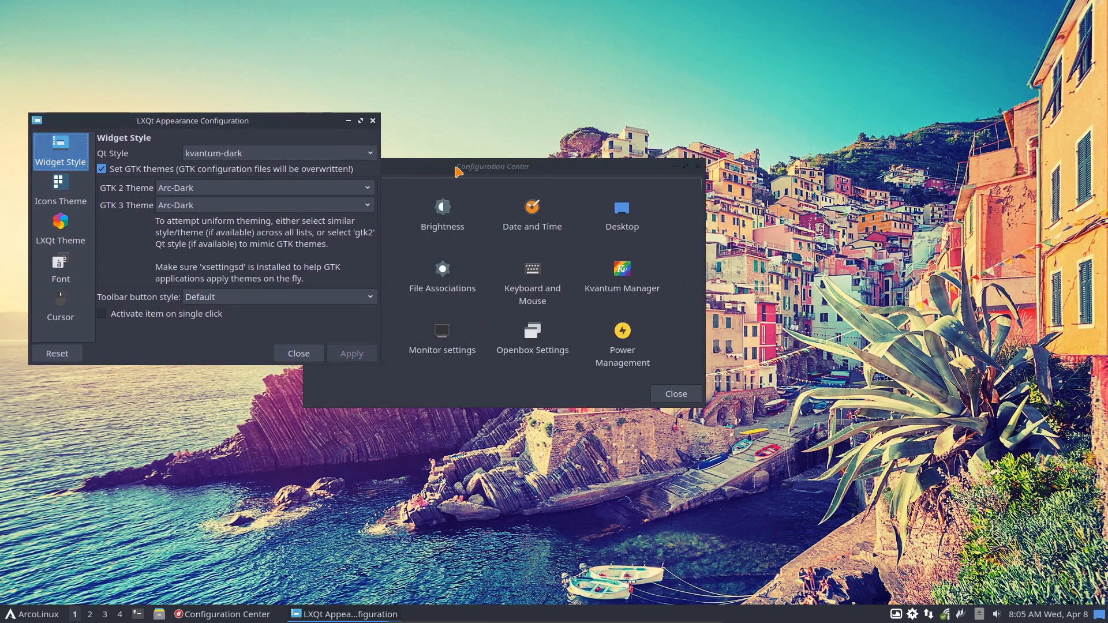
drag(457, 169, 746, 170)
Look through the icons theme, LXQt theme, font and cursor settings, and return to the LXQt theme list
click(67, 195)
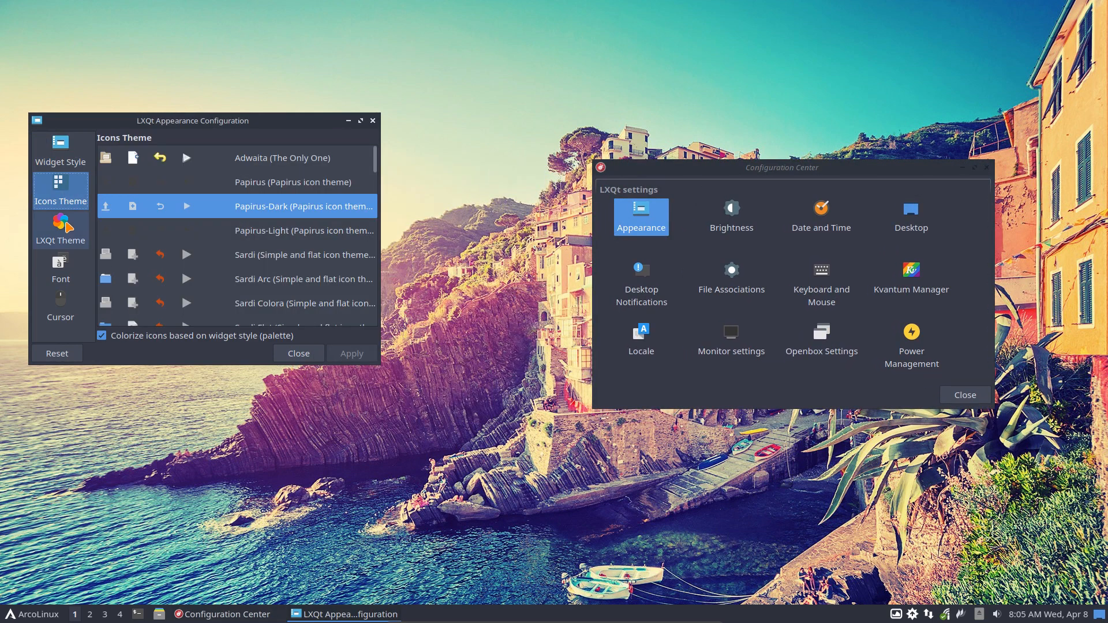
click(67, 227)
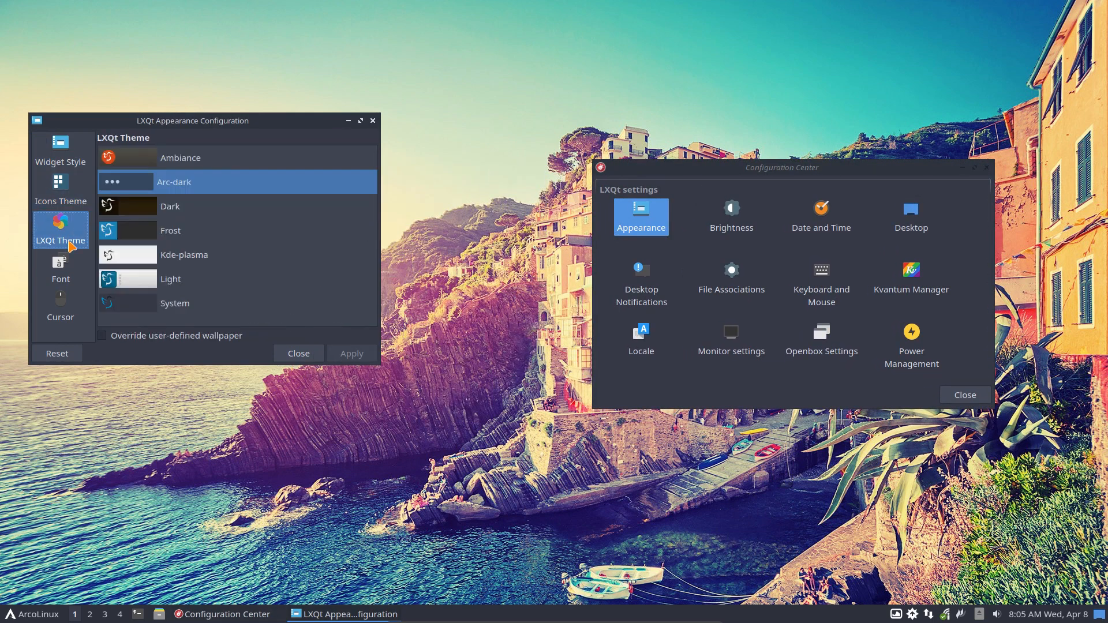
click(65, 271)
click(72, 311)
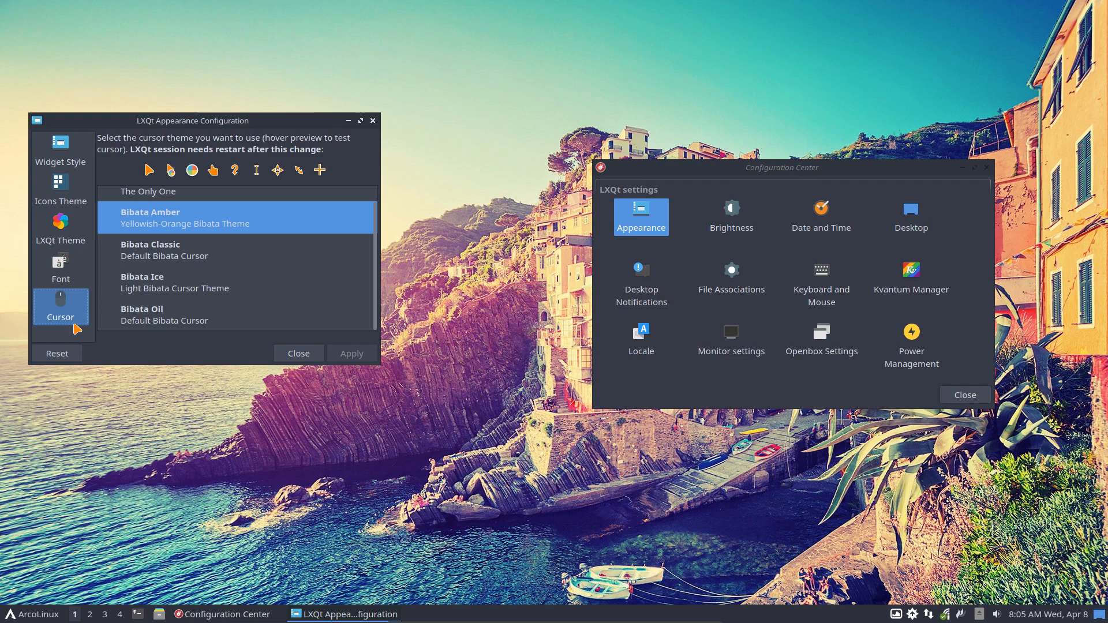
click(67, 232)
drag(259, 128, 359, 202)
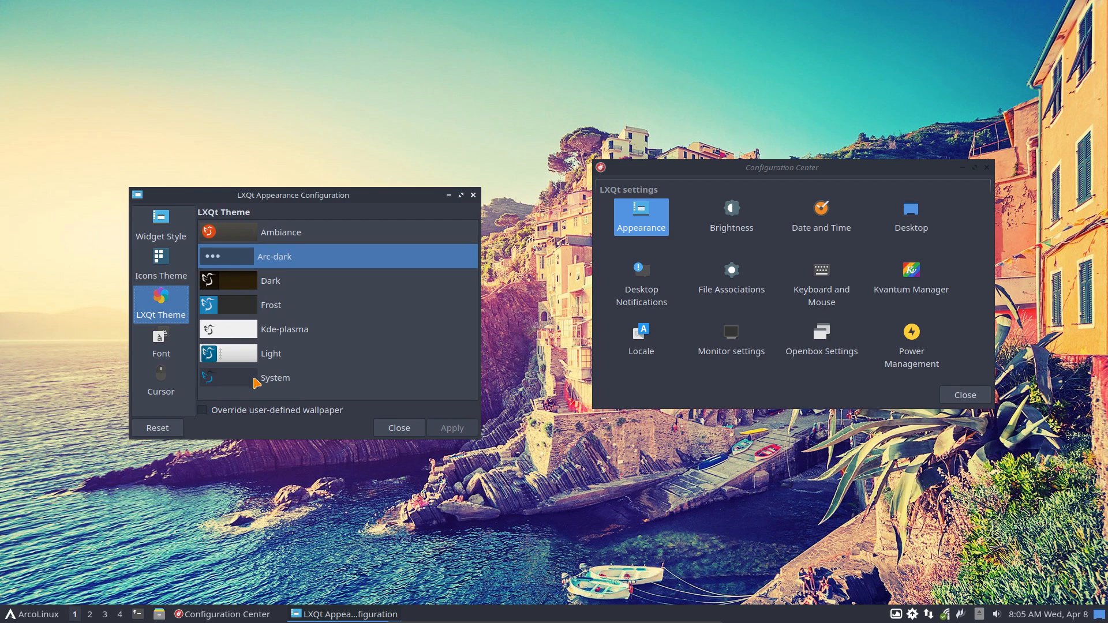
Search the package repositories for LXQt themes in the drop-down terminal with "yay theme lxqt"
key(F12)
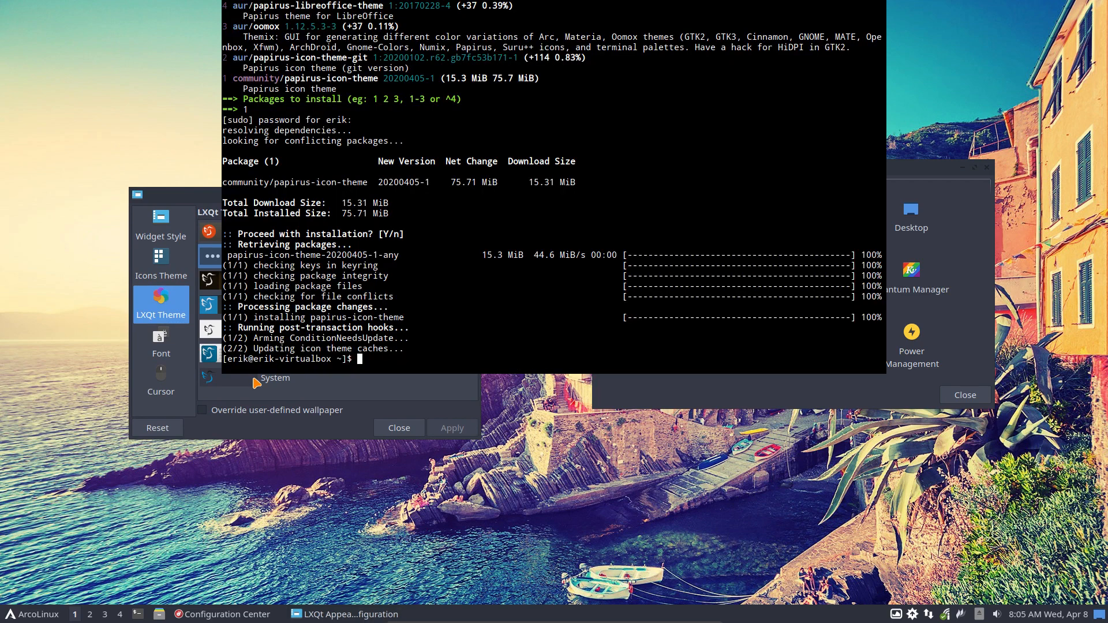
text(yay theme lxqt)
key(Return)
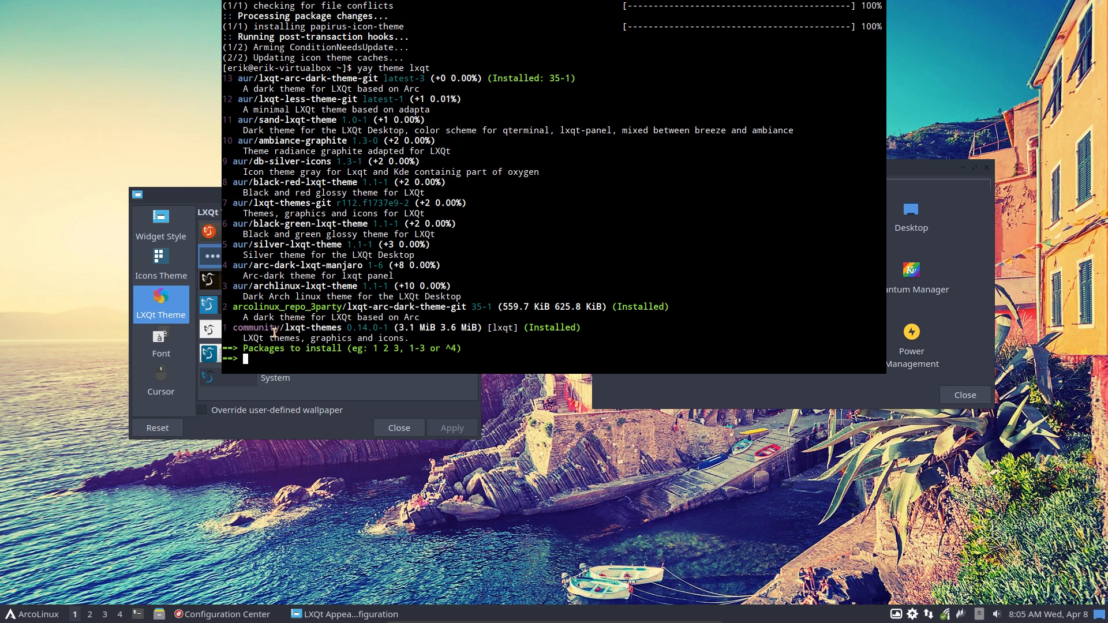
Examine the LXQt theme packages in the search results, including the lxqt-arc-dark-theme-git entries, and hide the terminal
drag(278, 329, 469, 306)
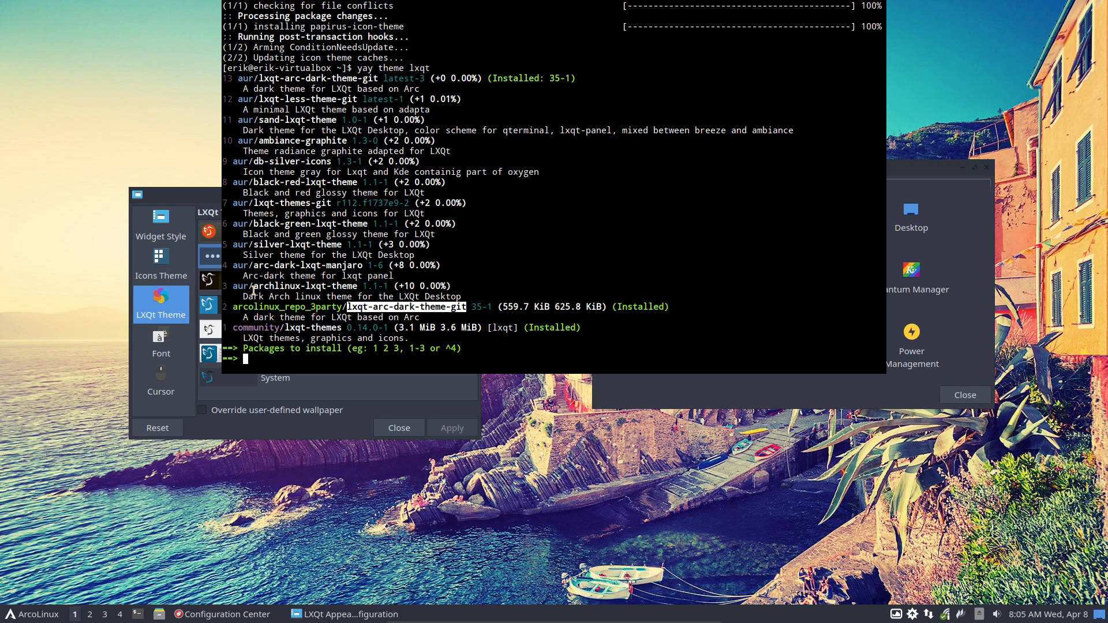
drag(253, 287, 360, 288)
drag(254, 267, 364, 269)
drag(258, 246, 348, 248)
scroll(316, 255, up, 3)
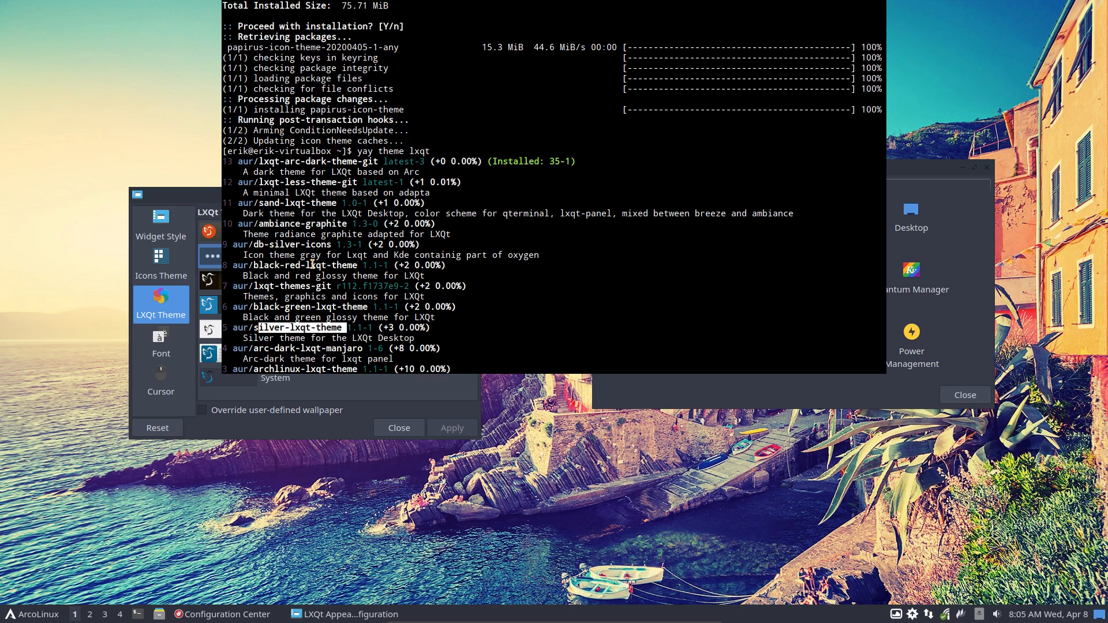
drag(237, 165, 222, 151)
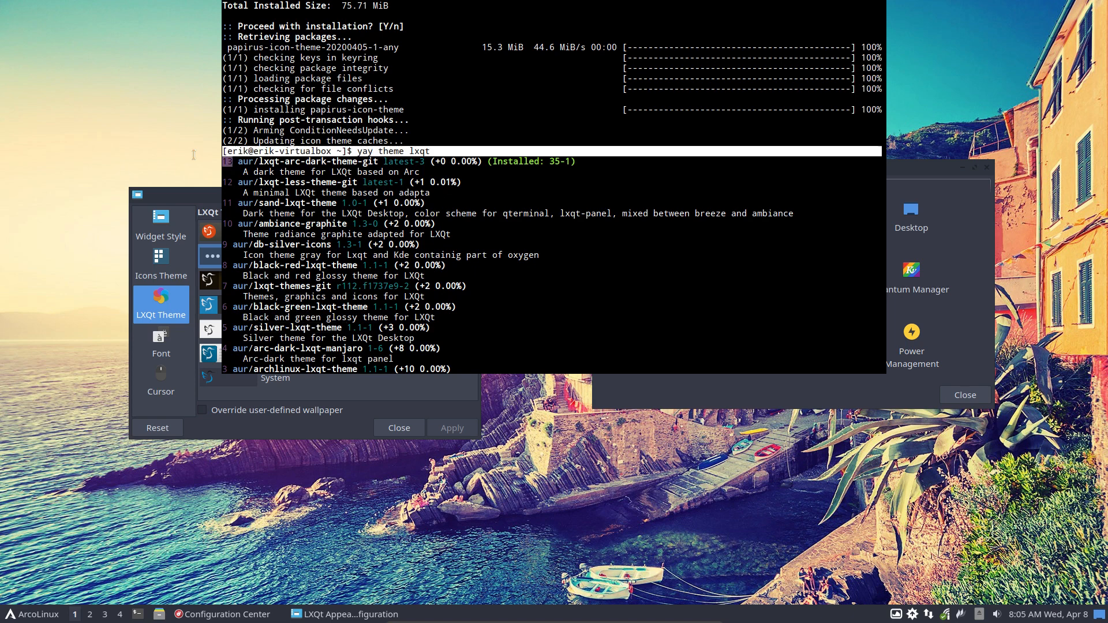
click(437, 215)
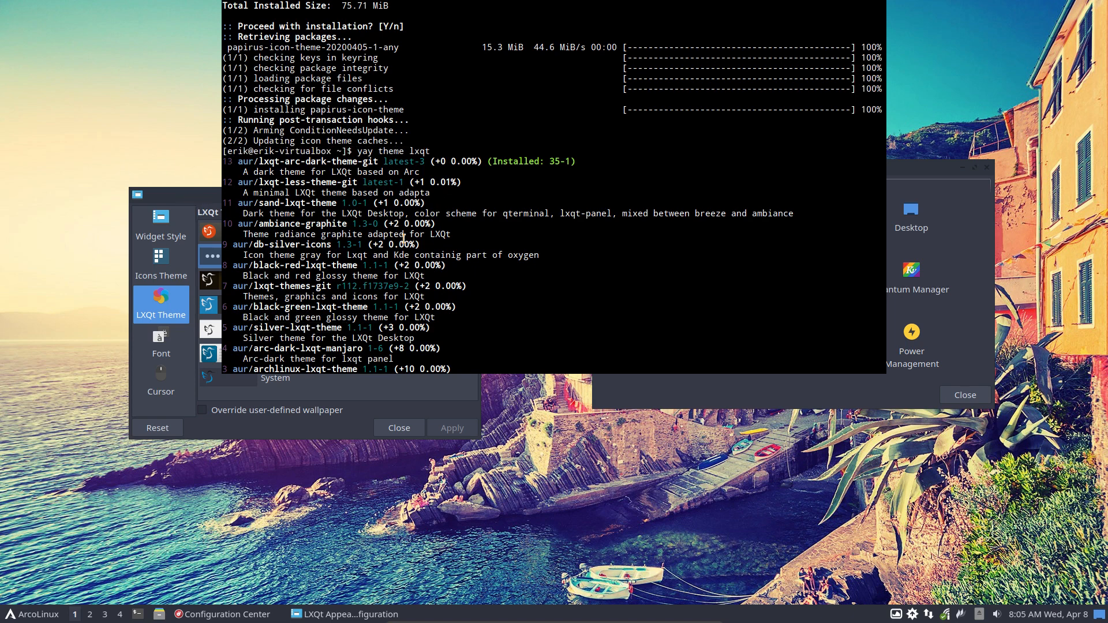
drag(581, 163, 239, 162)
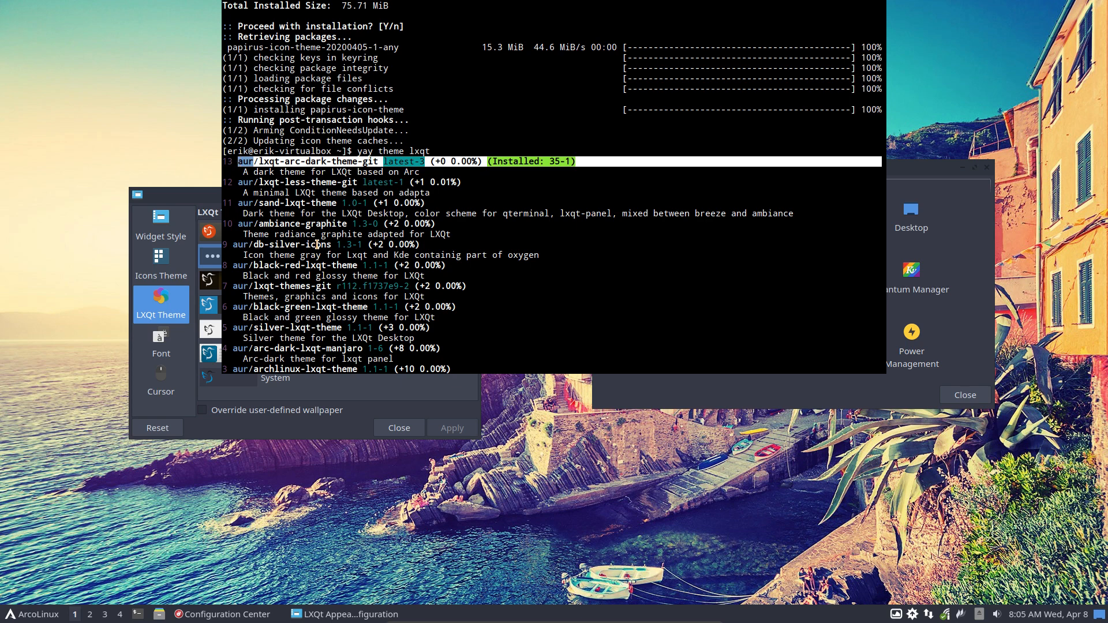
scroll(317, 245, down, 2)
scroll(316, 245, down, 2)
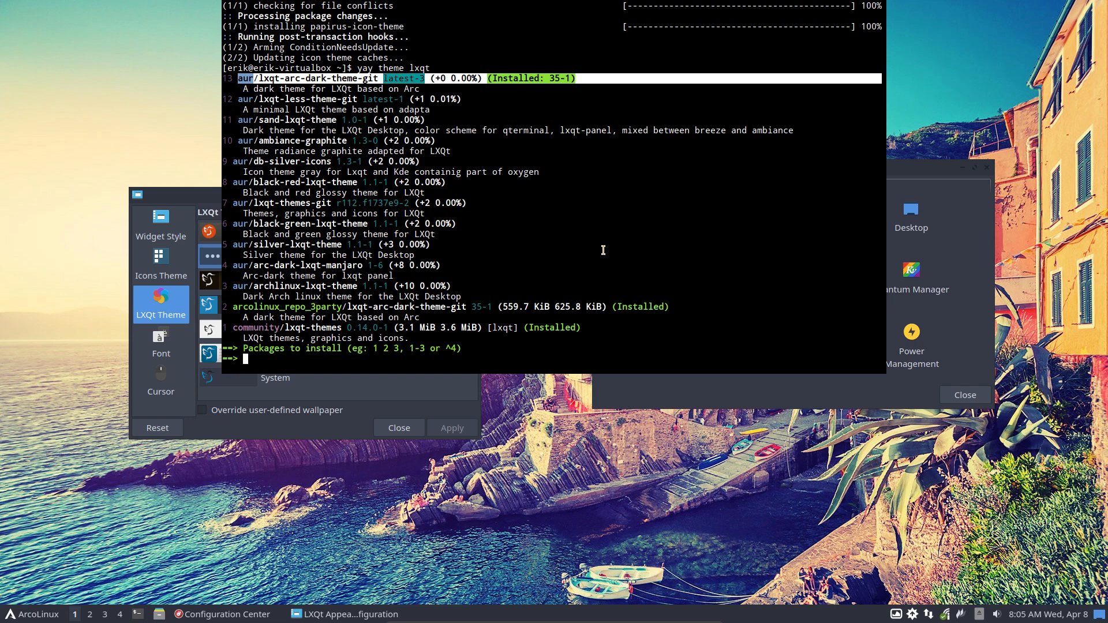
key(F12)
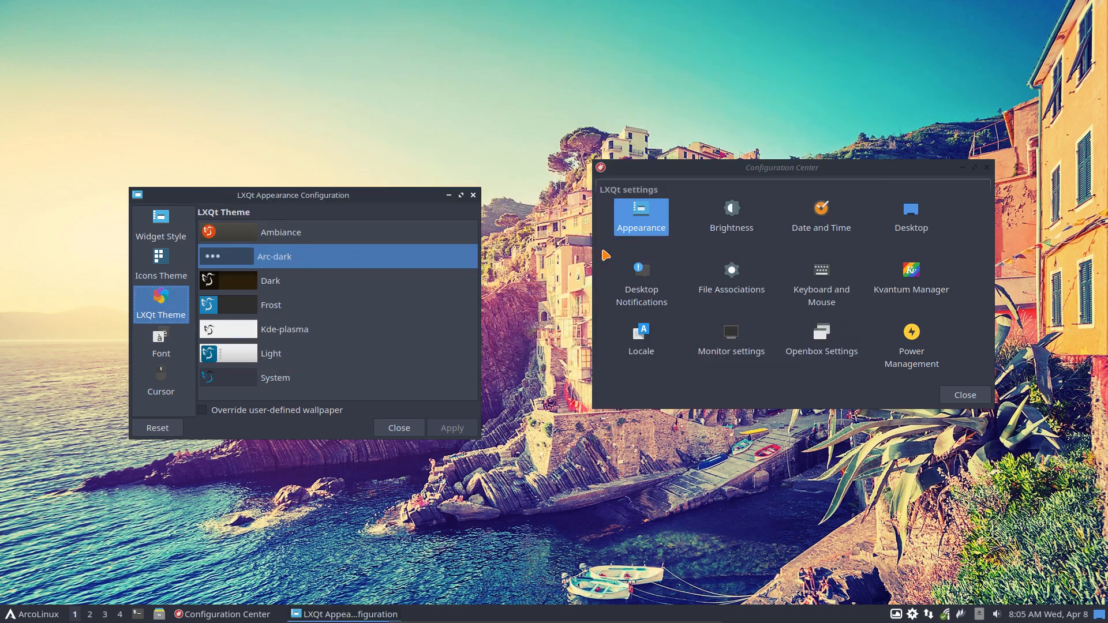
Close the LXQt Appearance Configuration and reposition the Configuration Center window on the desktop
click(473, 195)
drag(845, 169, 740, 141)
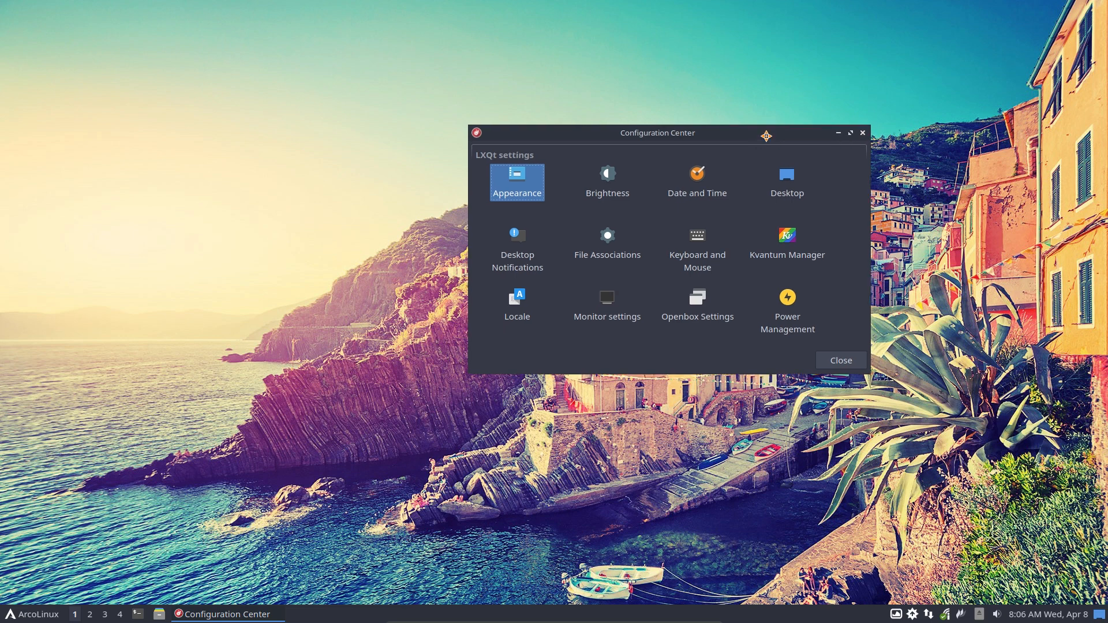
drag(755, 134, 820, 135)
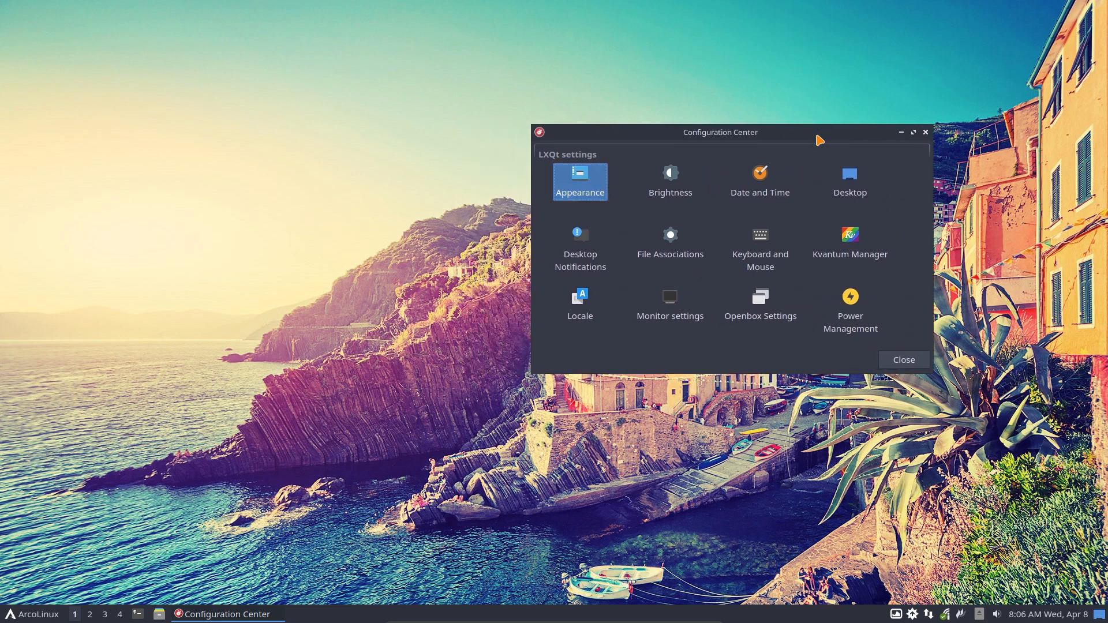